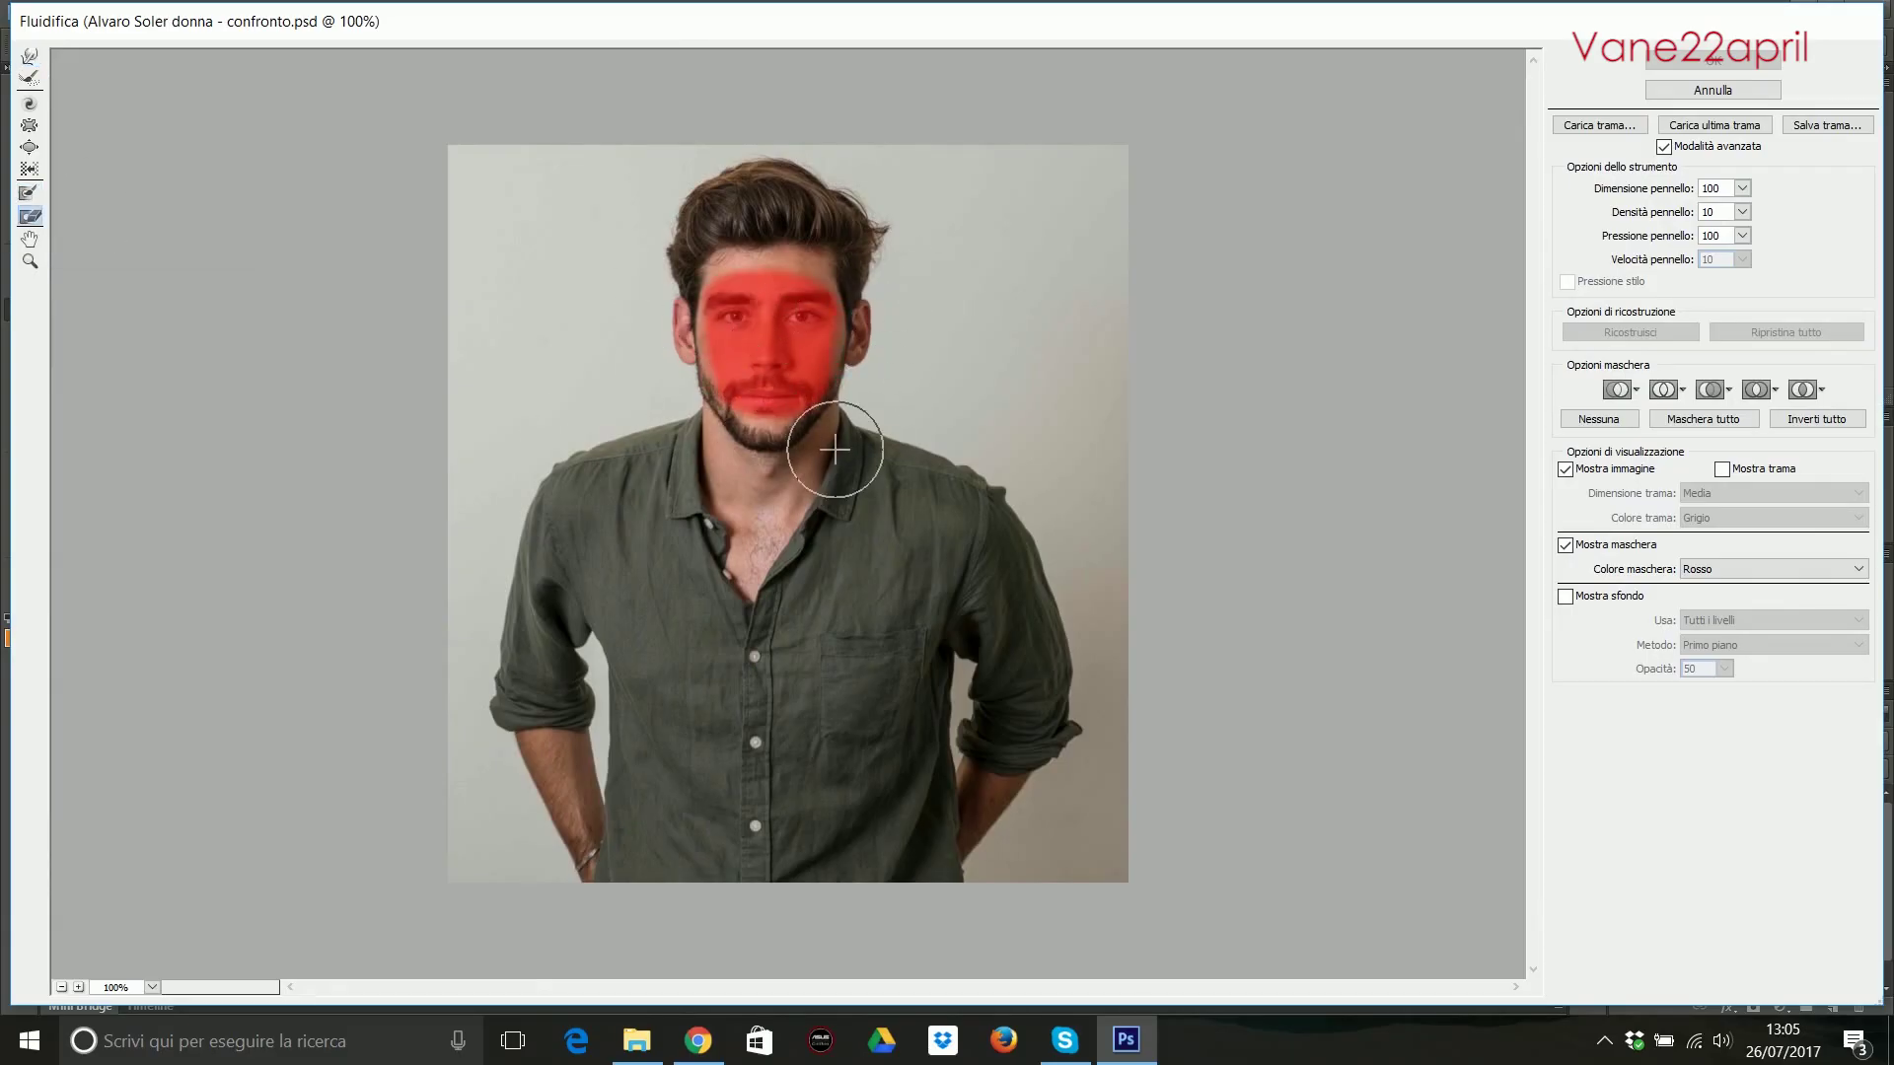
Forward Warp the left jawline inward around the frozen facial features.
drag(683, 390, 746, 451)
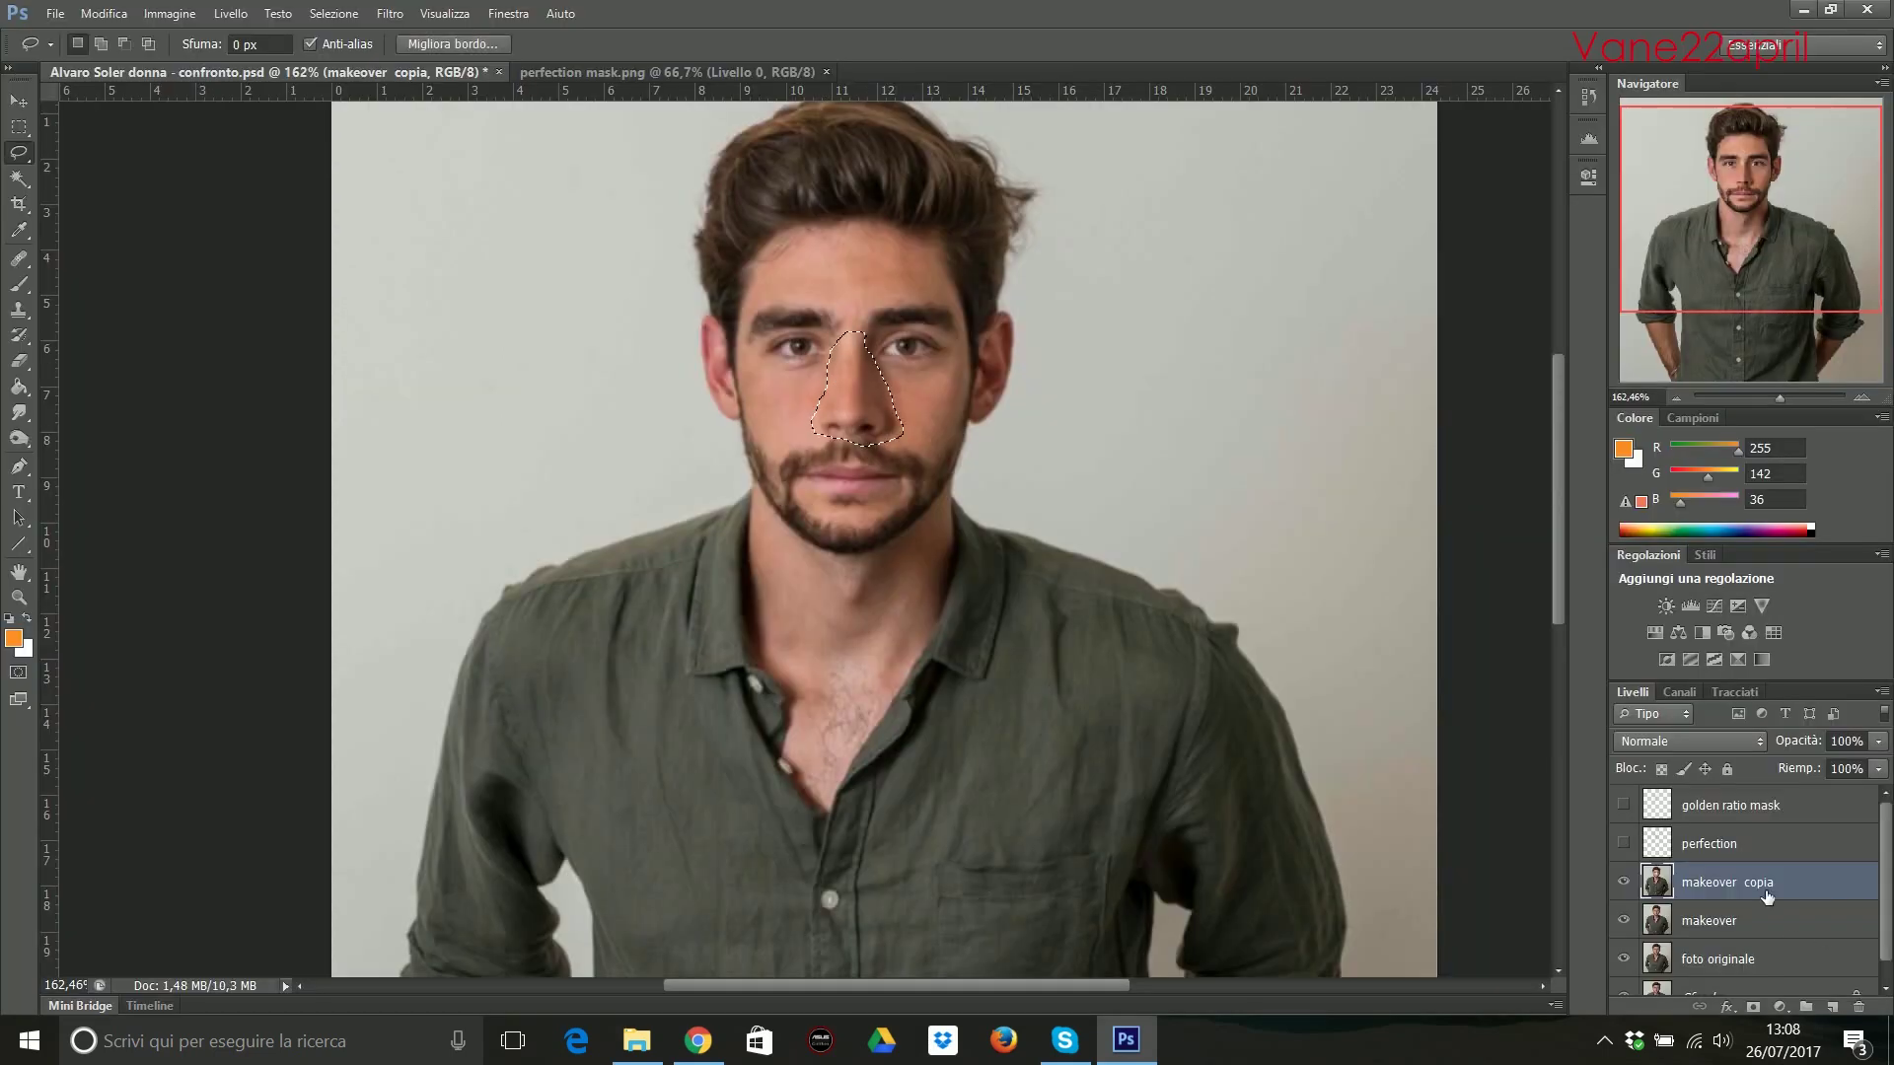
Copy the nose to its own layer and Free Transform it shorter.
right_click(1766, 896)
click(1696, 241)
key(ctrl+j)
key(ctrl+t)
drag(900, 385, 917, 370)
drag(854, 440, 863, 447)
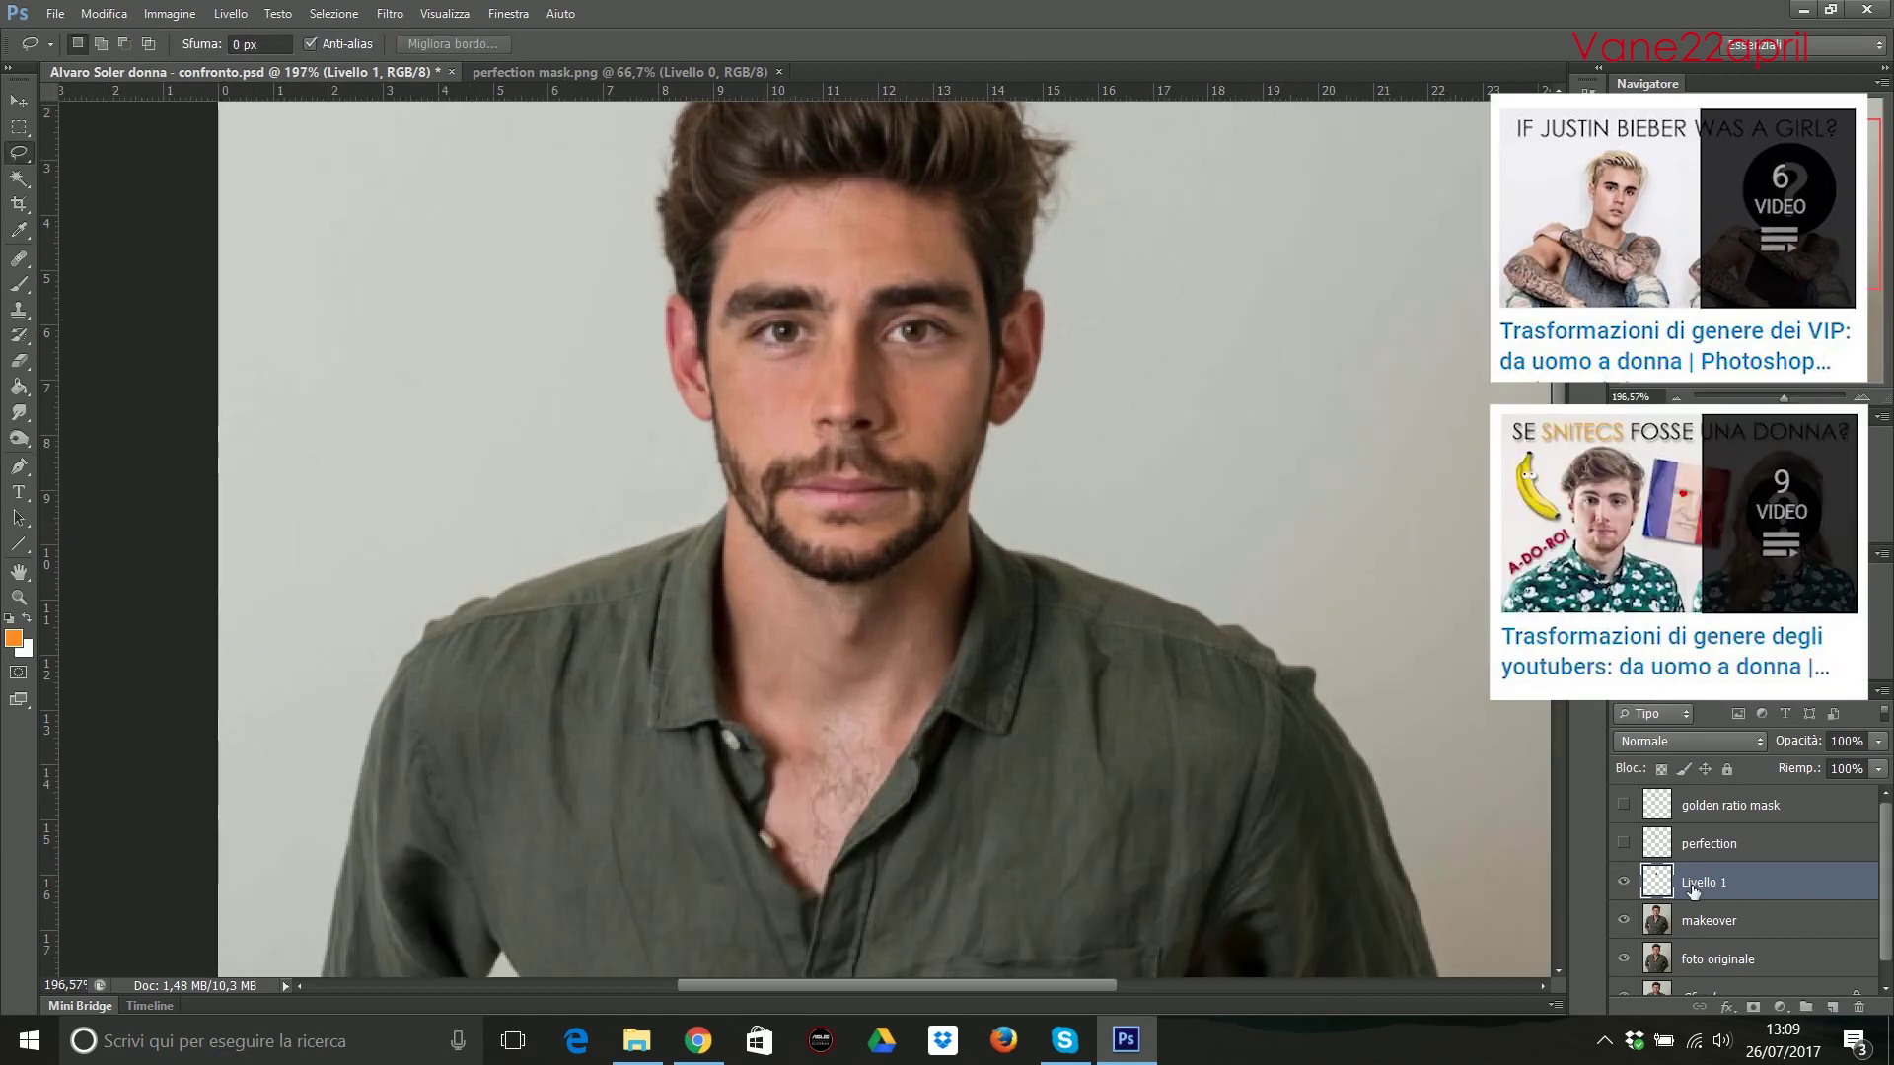
Clone Stamp away the stubble and moustache on the makeover layer.
click(1697, 917)
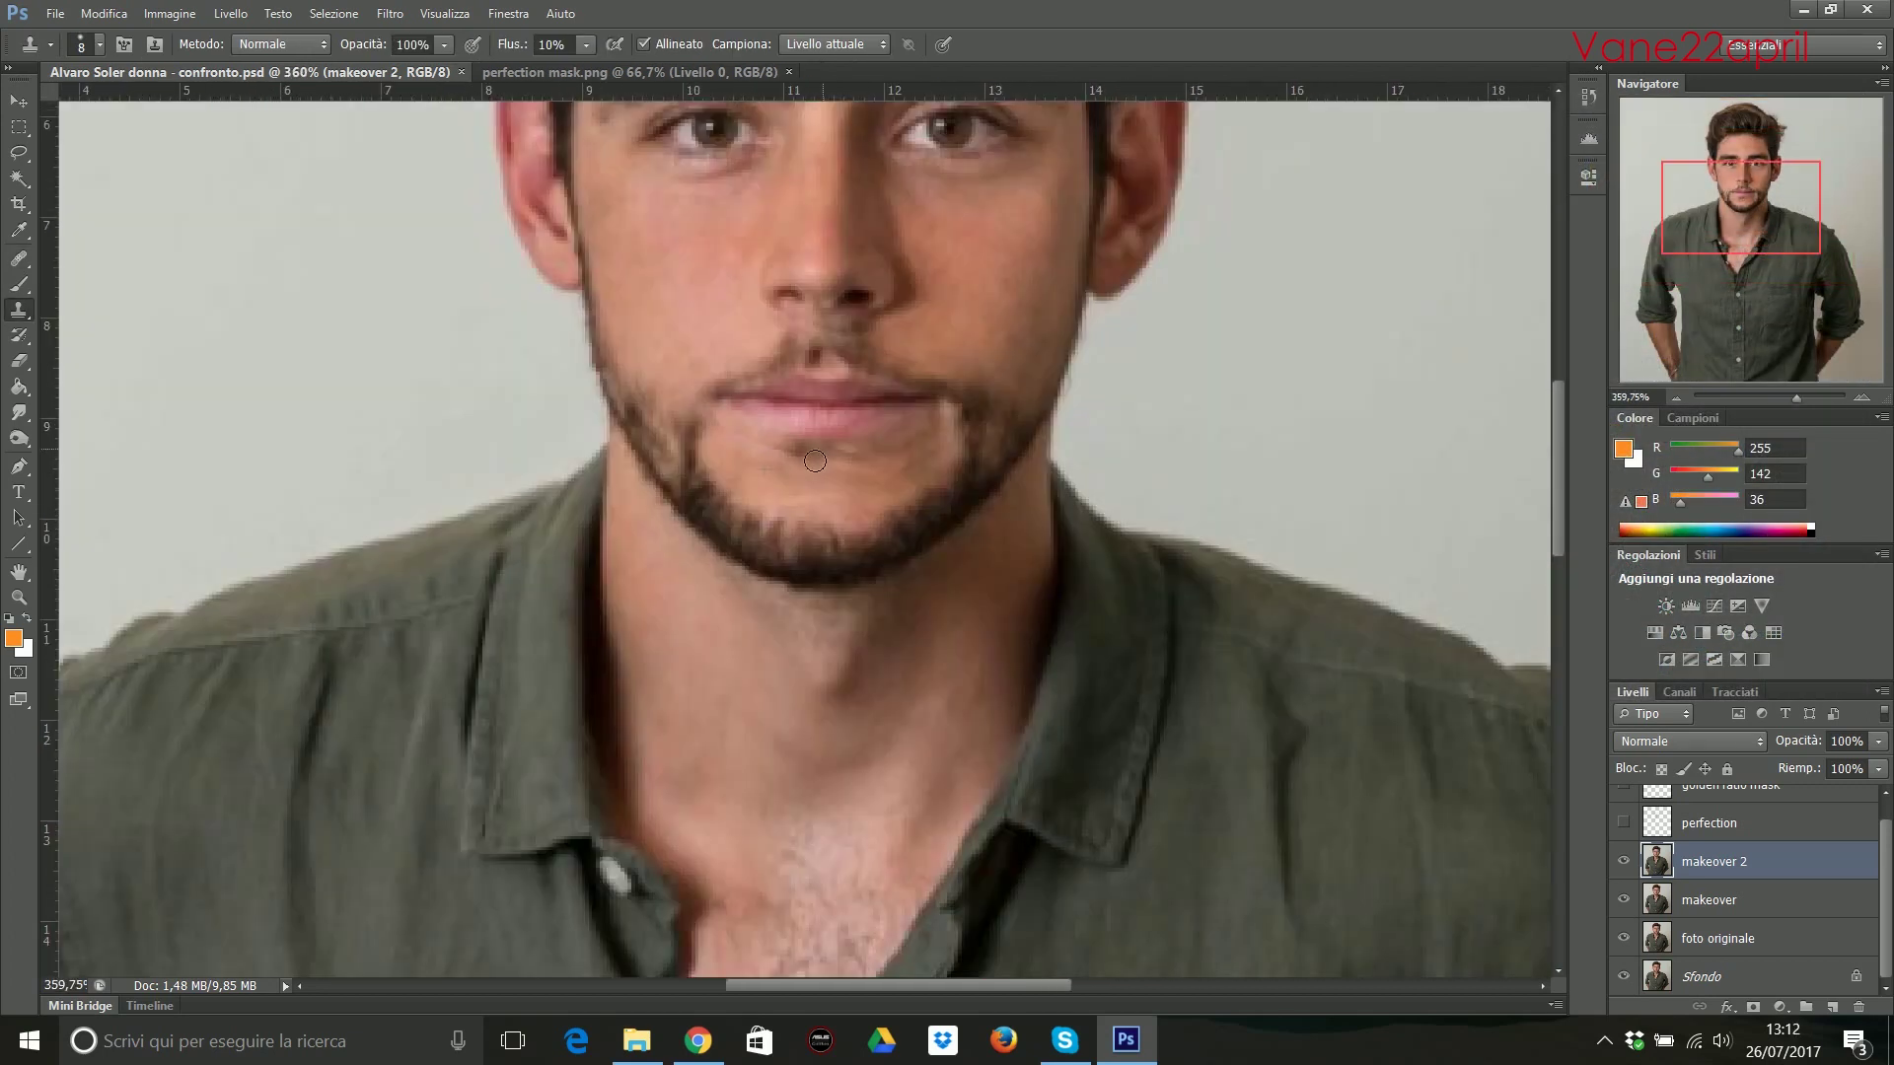
scroll(918, 471, down, 4)
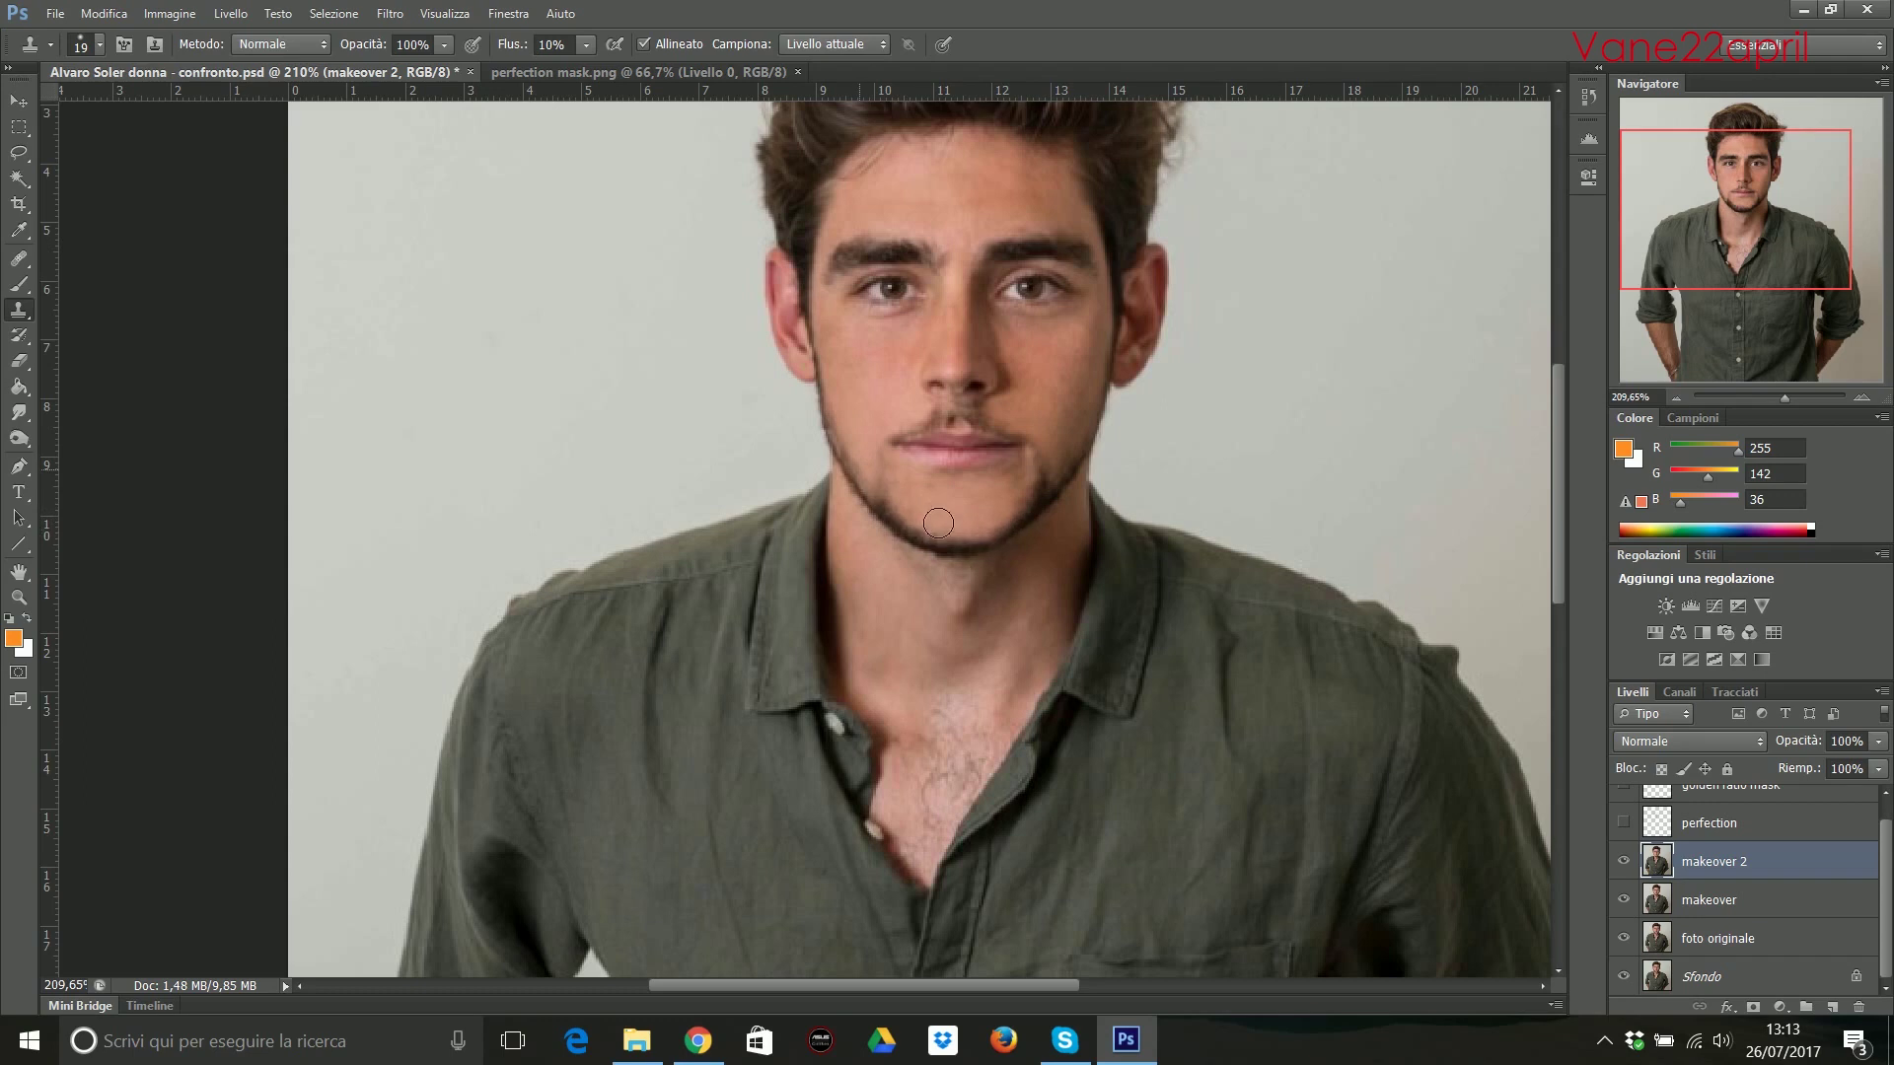
scroll(900, 489, up, 2)
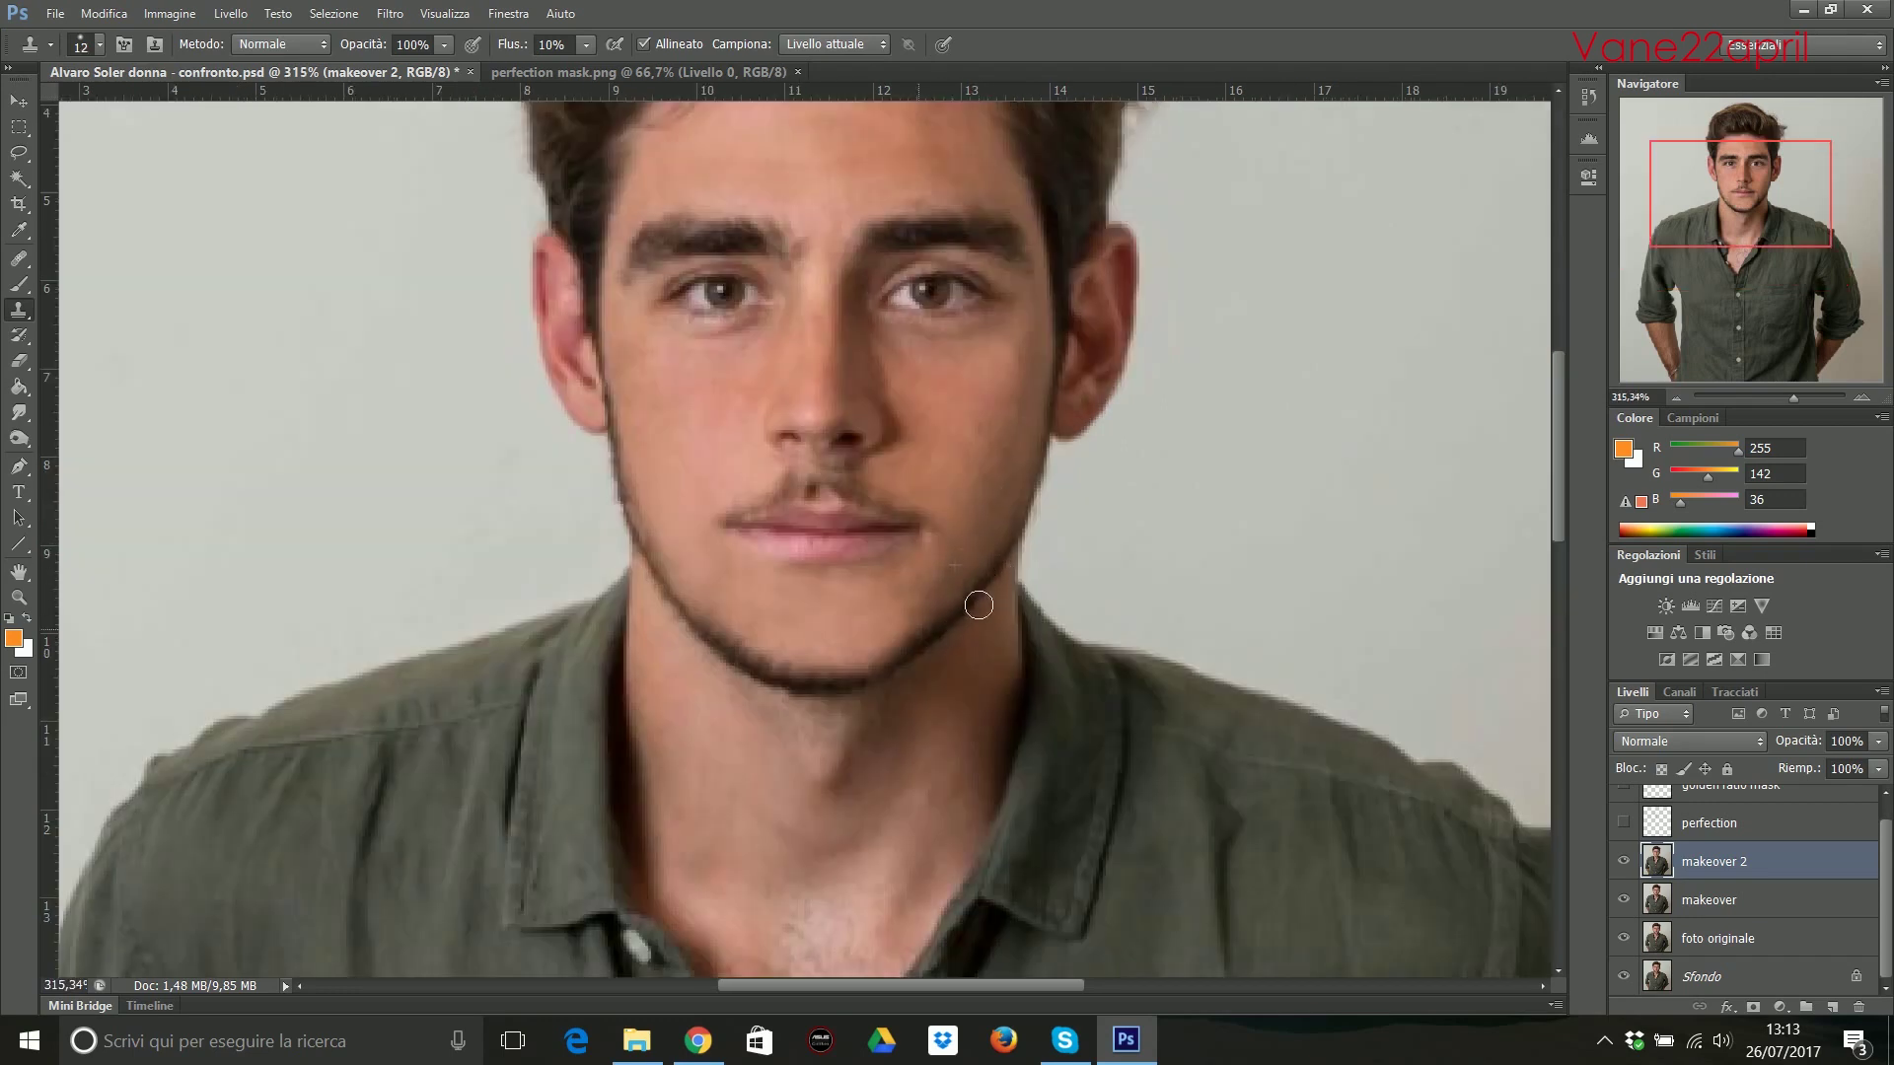
scroll(927, 597, up, 1)
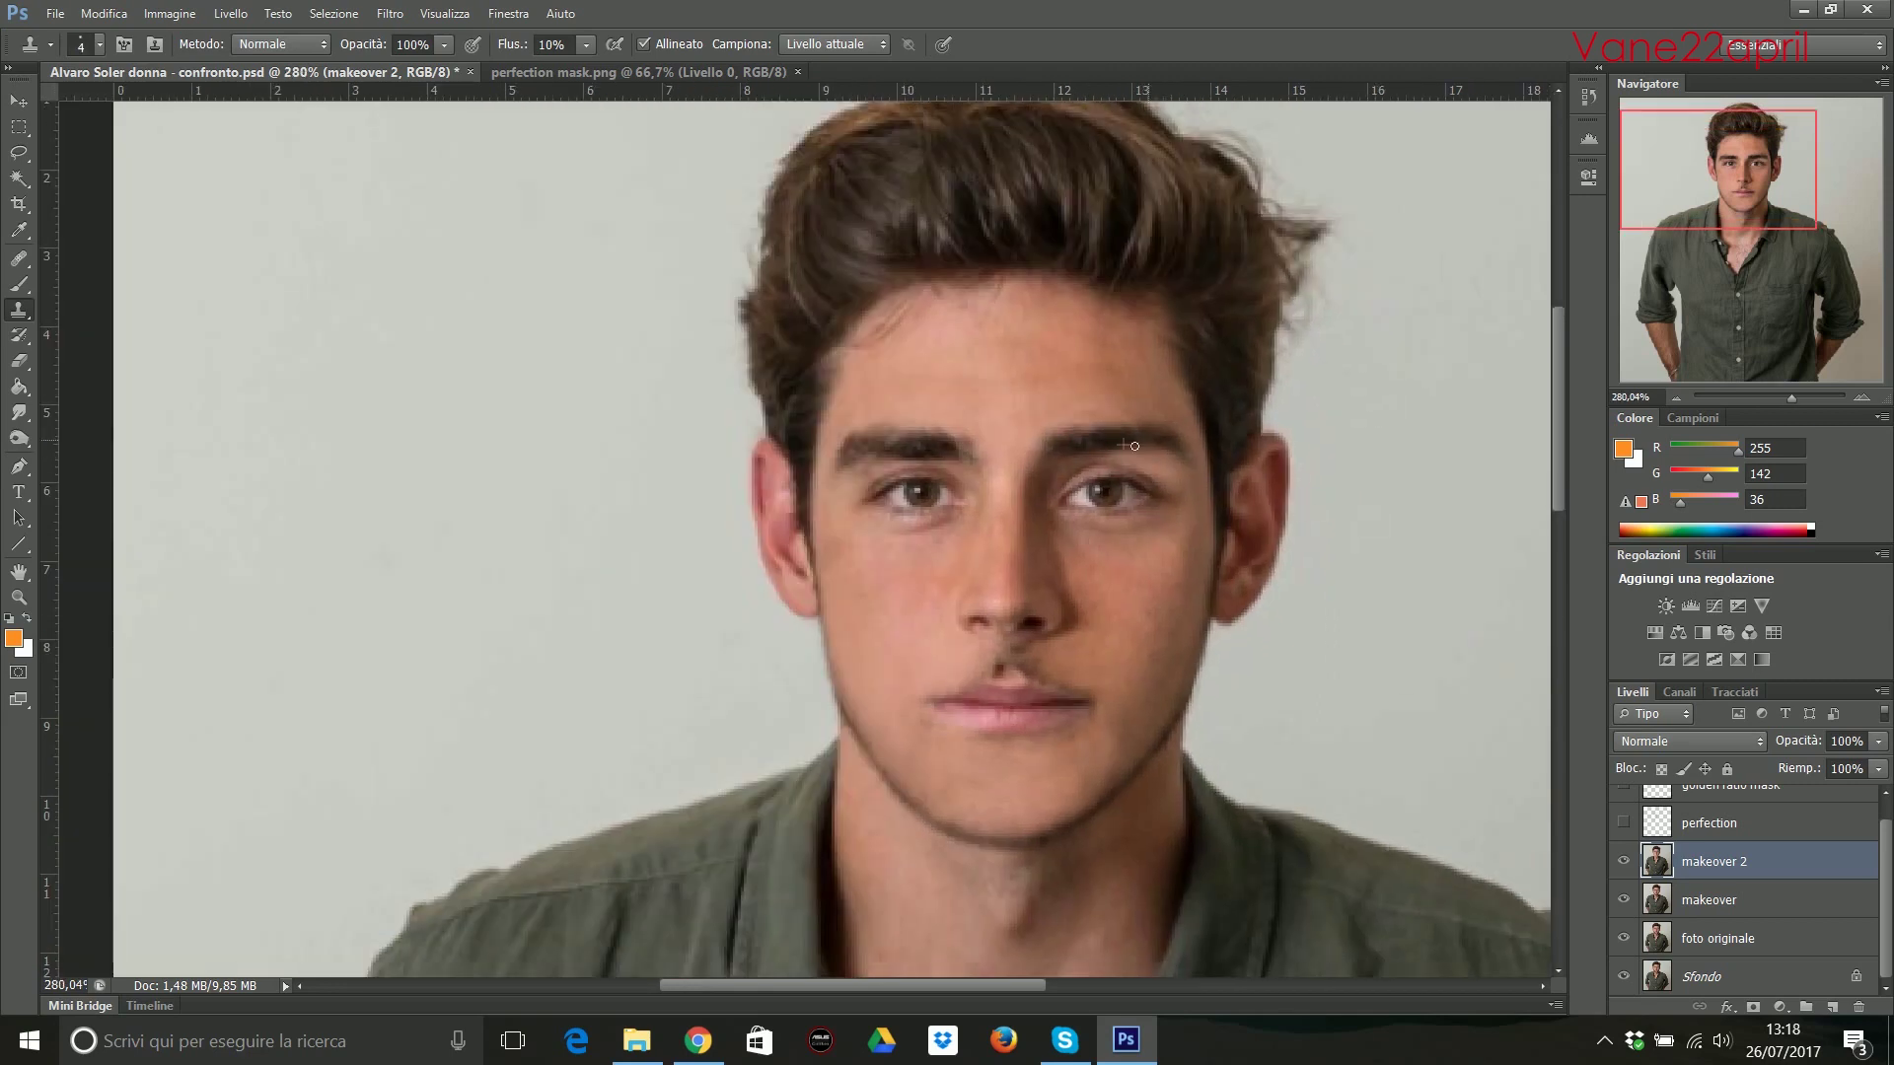
scroll(1135, 446, up, 1)
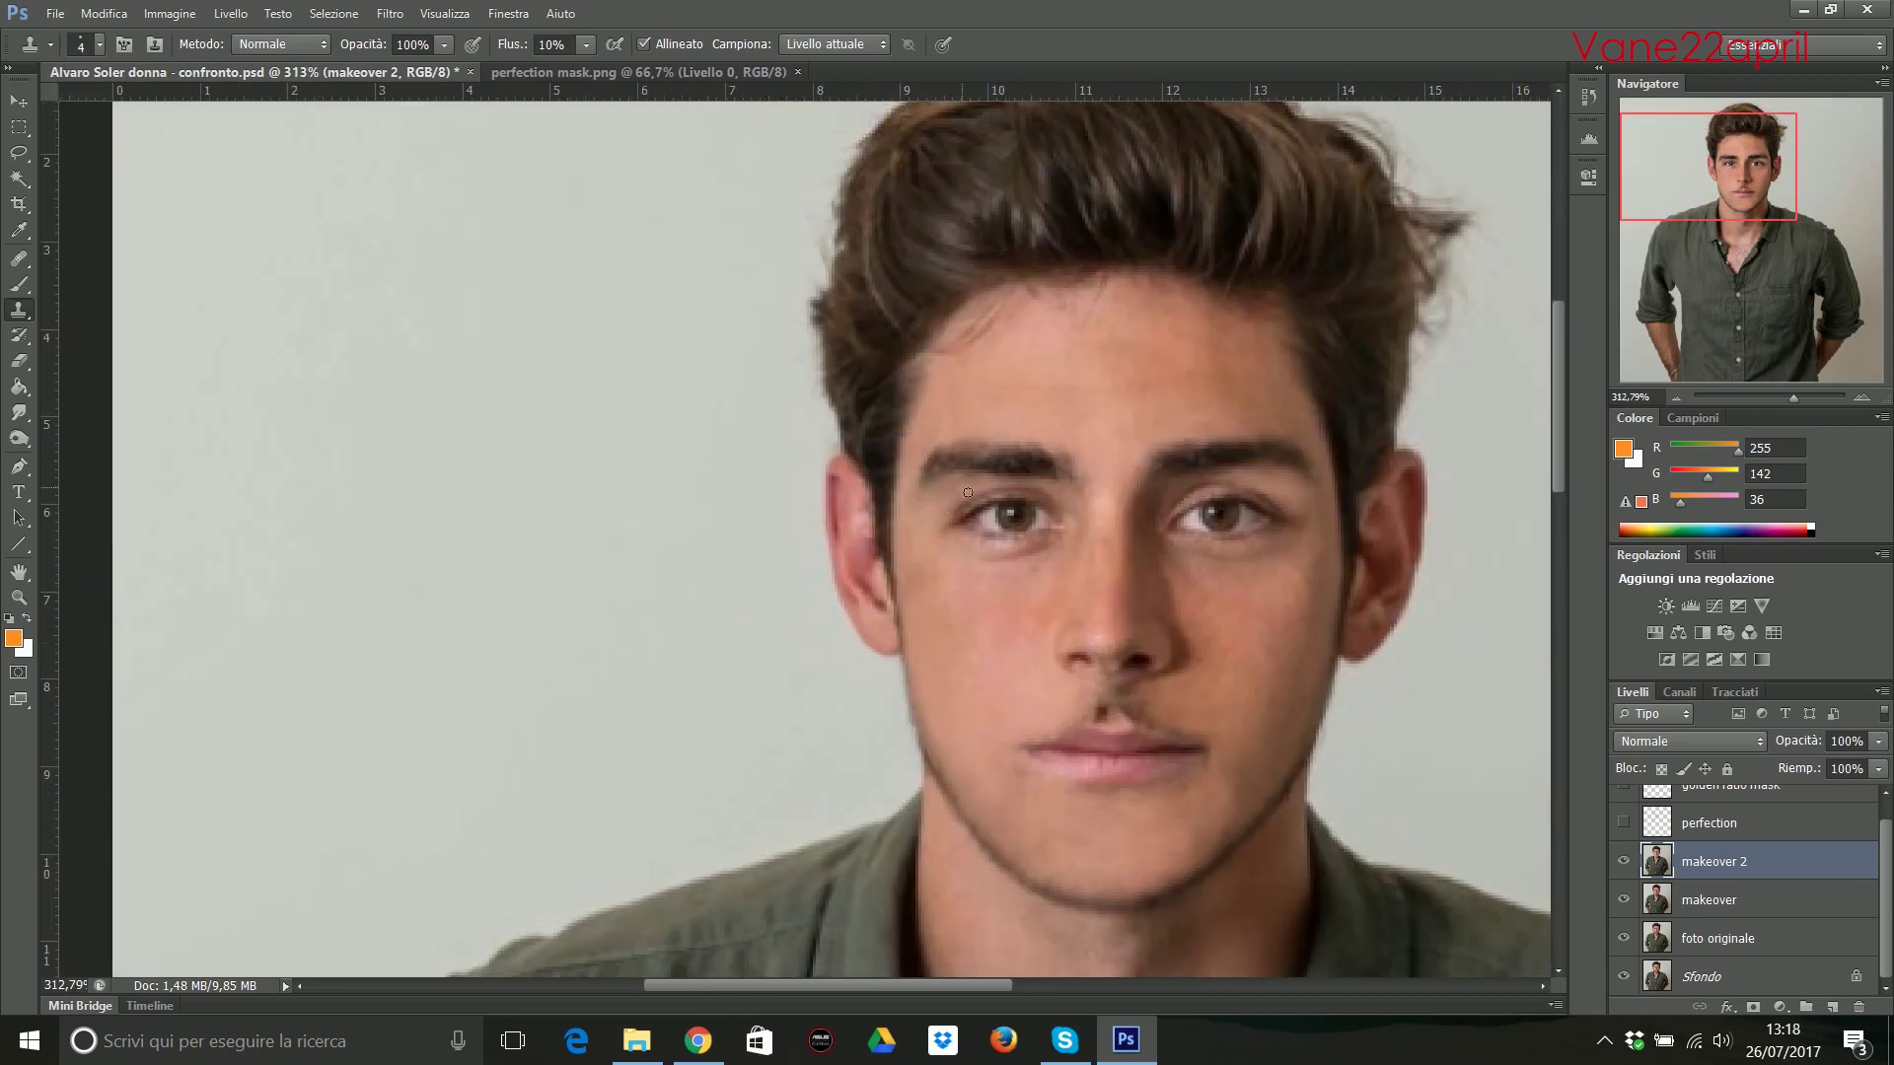
scroll(968, 492, down, 2)
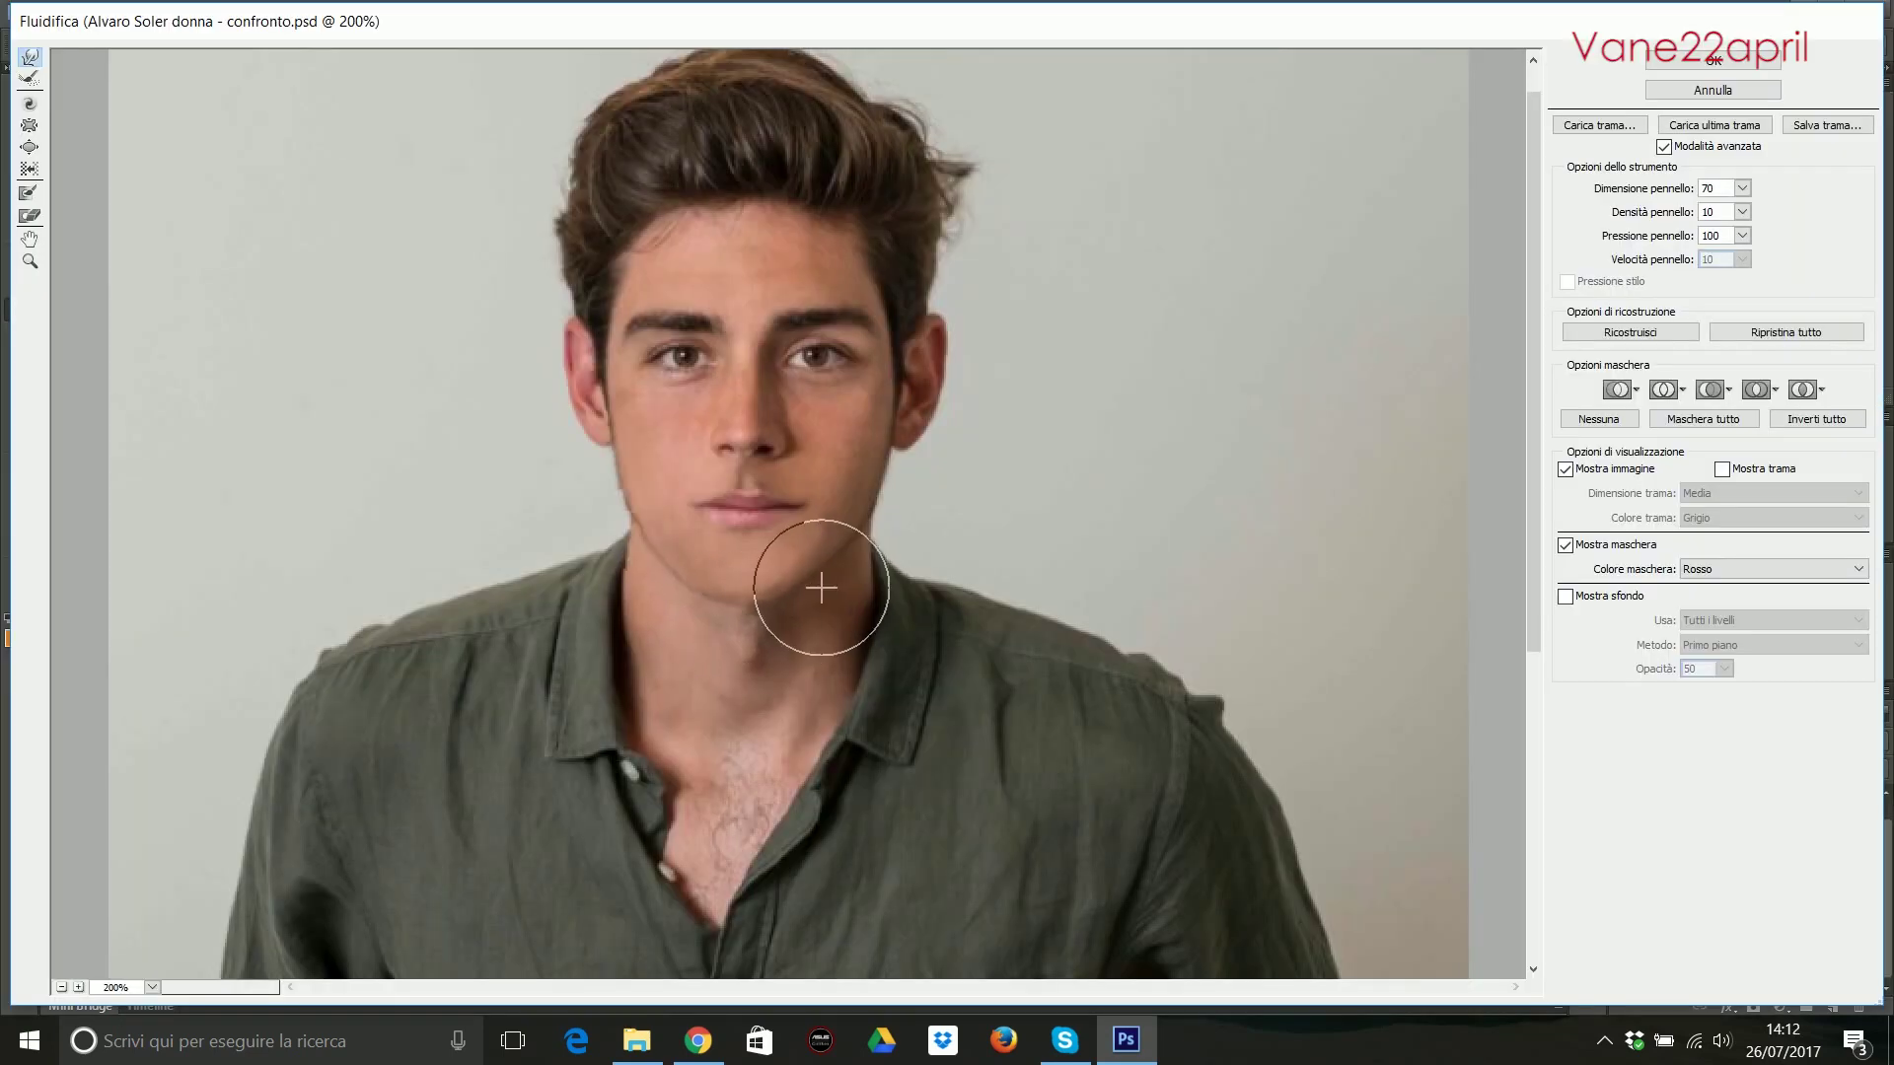
Undo a stray eye warp and freeze the eyes and nose with the Freeze Mask.
key(o)
drag(828, 389, 929, 384)
key(ctrl+z)
key(f)
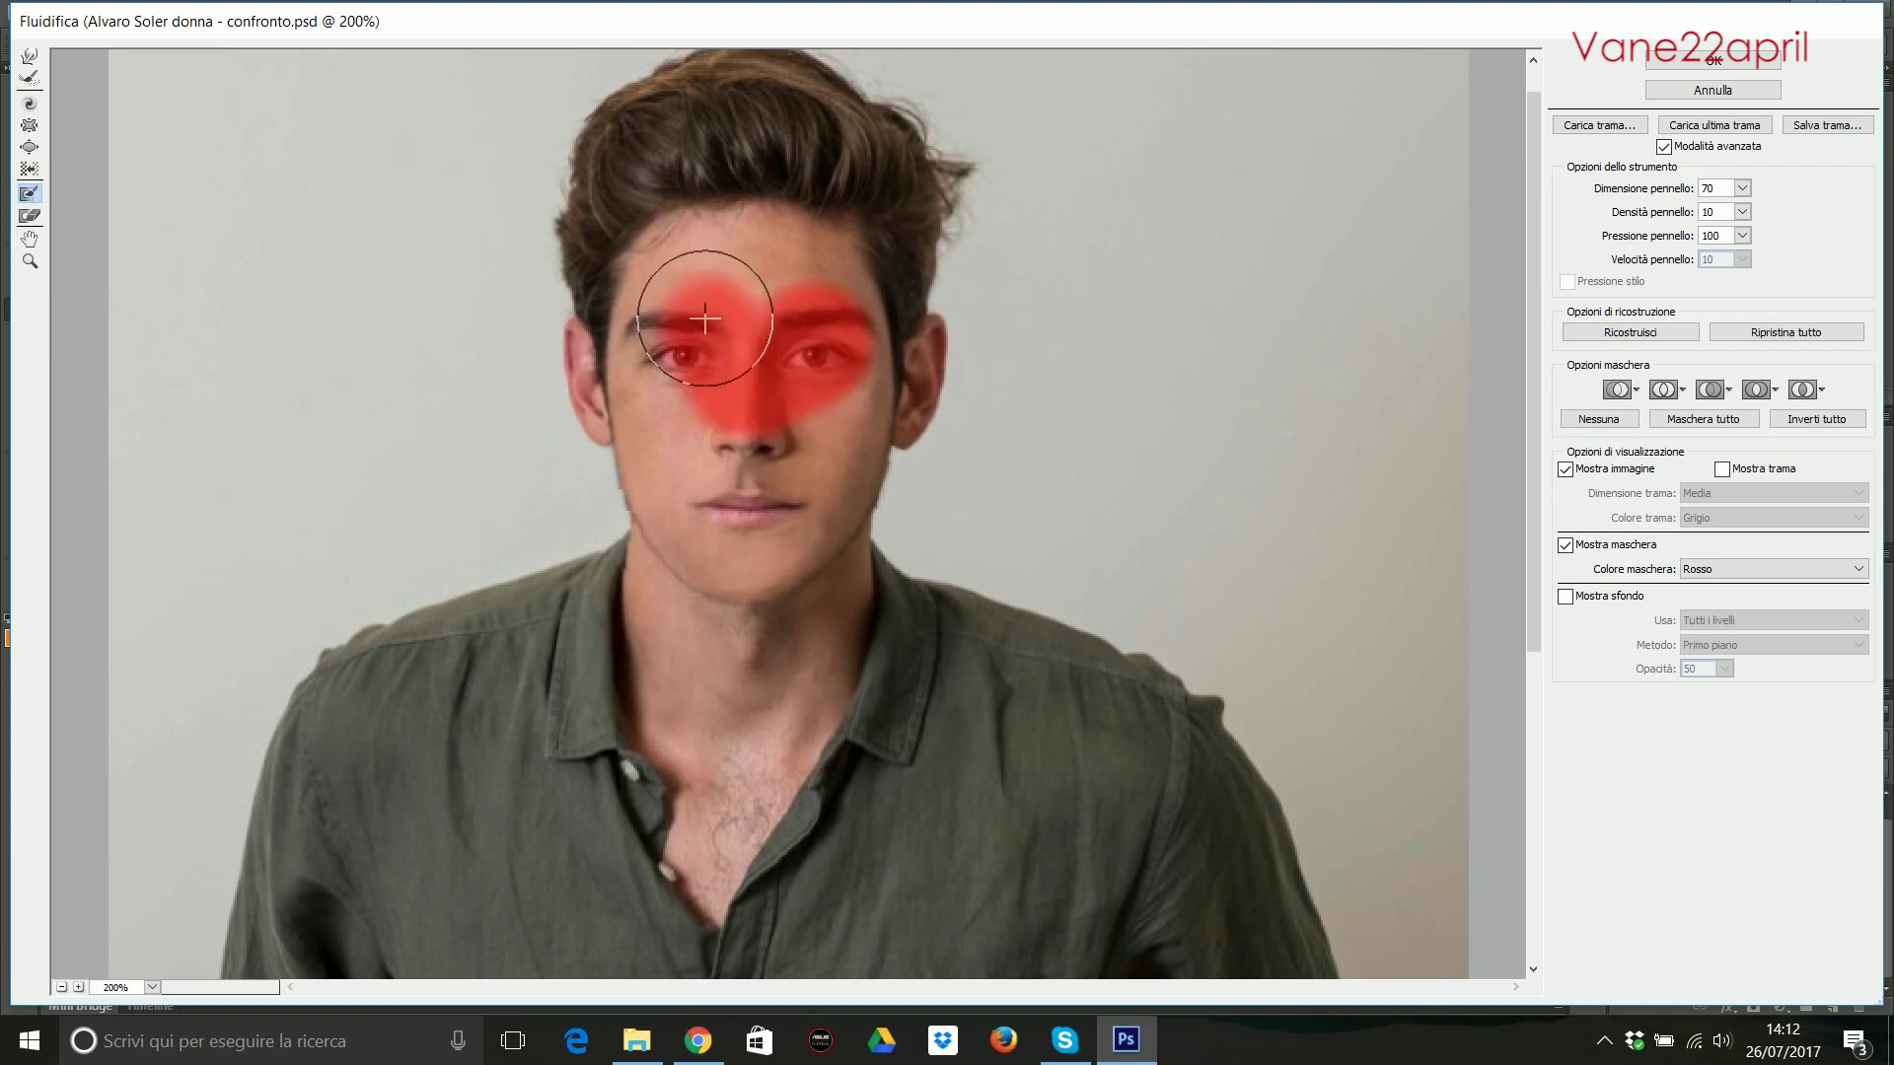
drag(641, 325, 759, 494)
click(32, 170)
Forward Warp the lower arms and wrist side inward with a larger brush.
key(w)
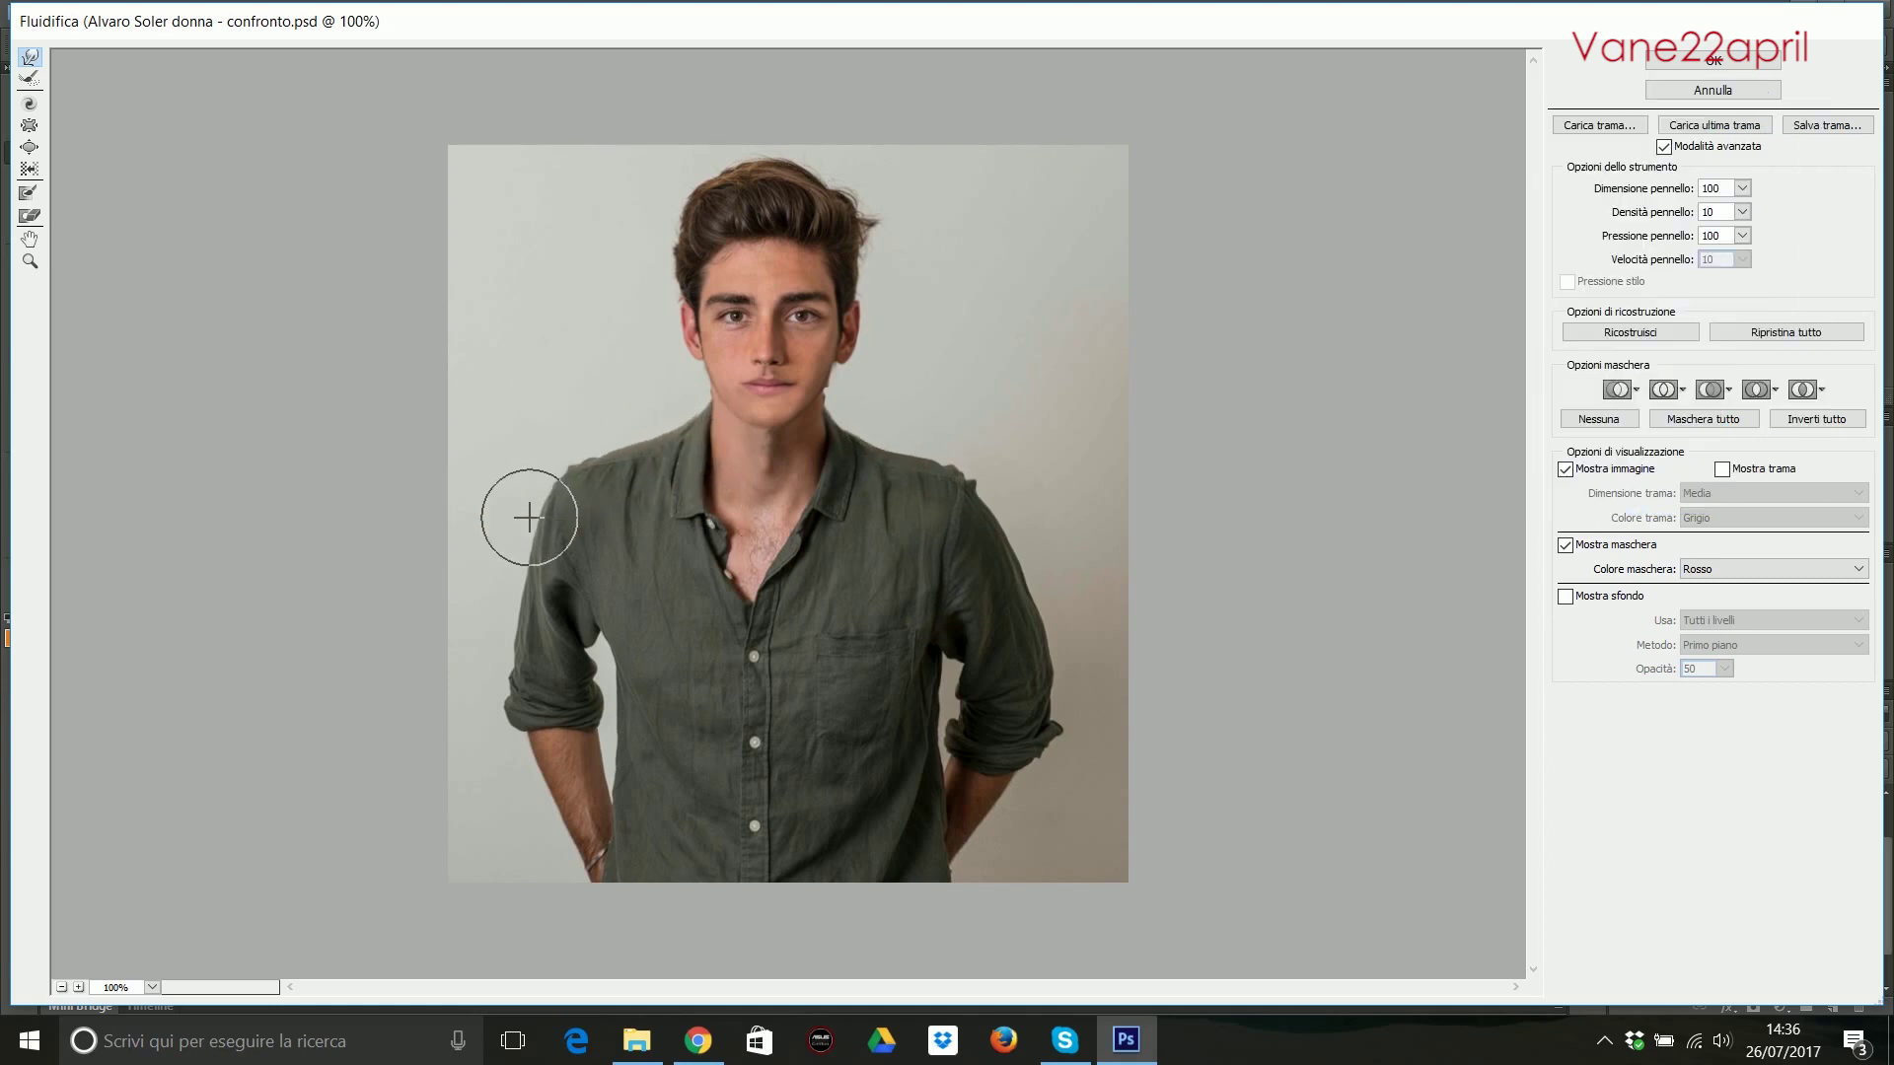
key(bracketright)
key(bracketright)
key(bracketright)
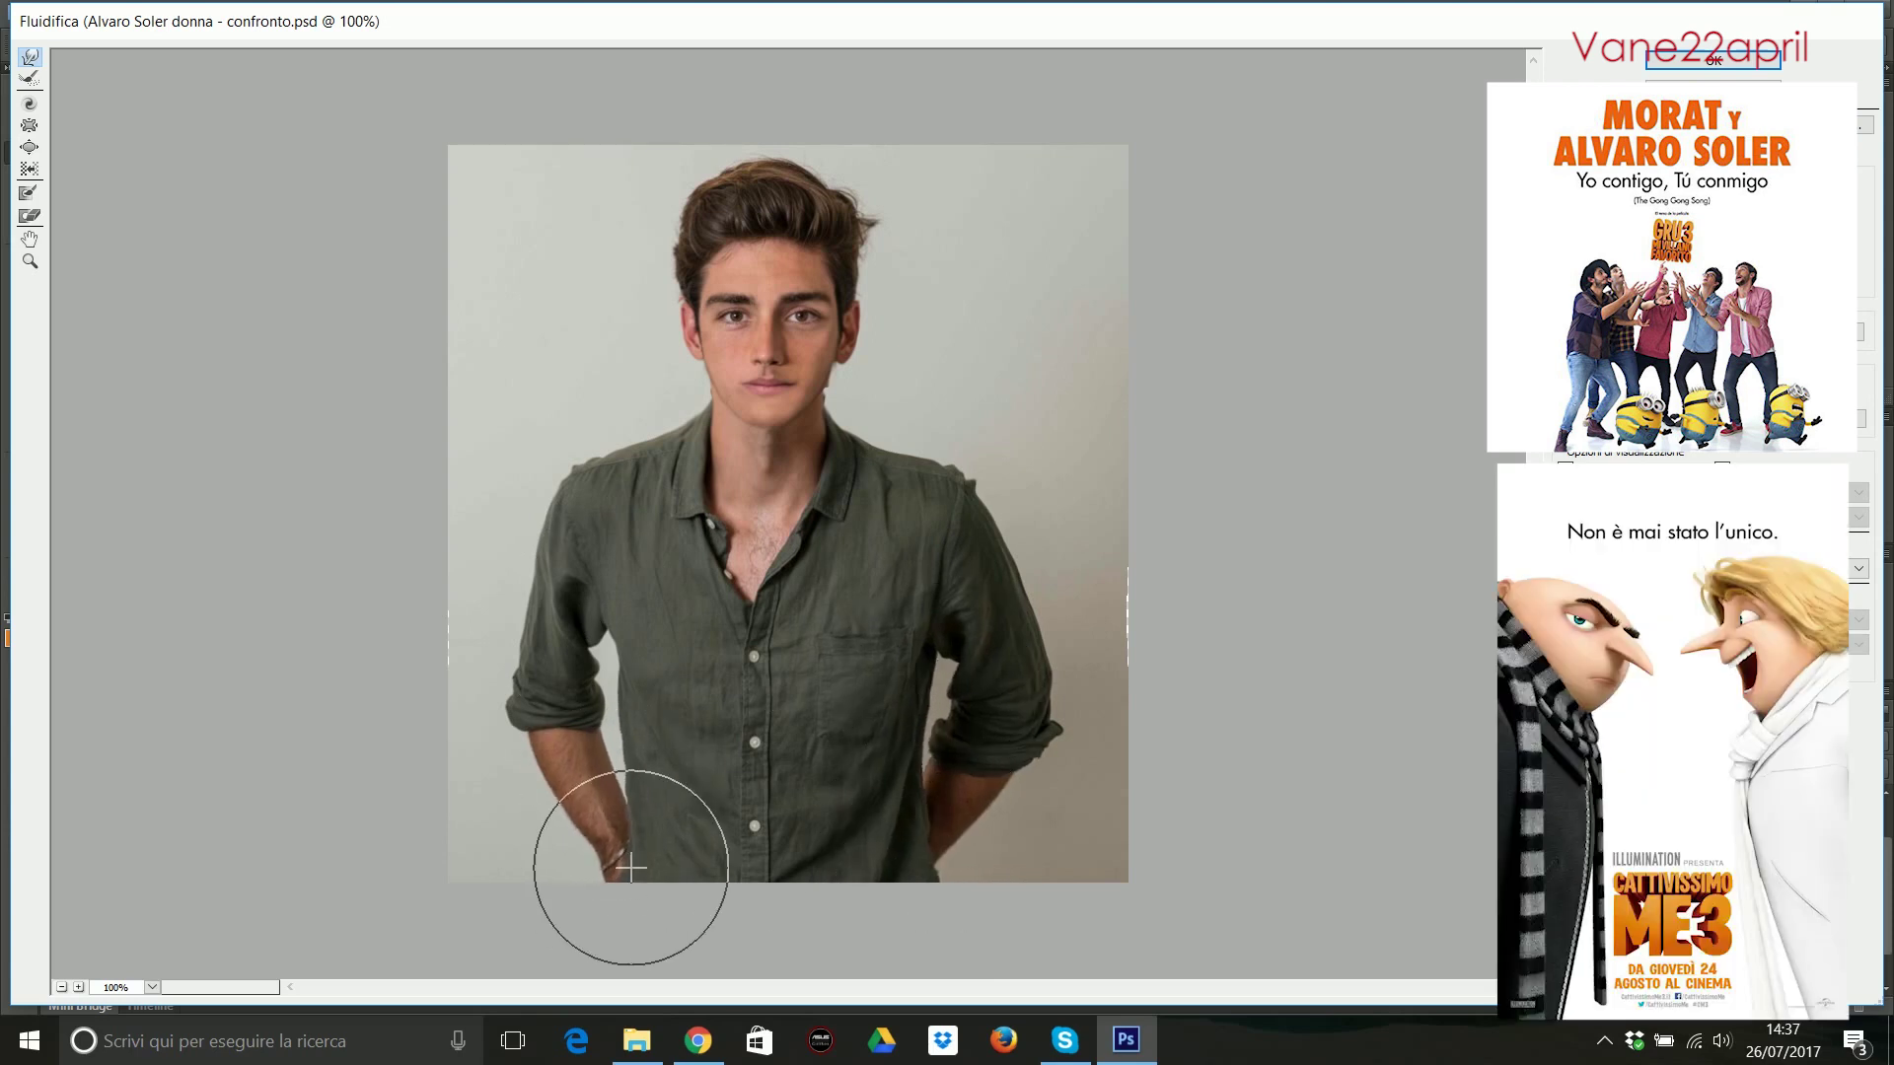
drag(1015, 795, 917, 794)
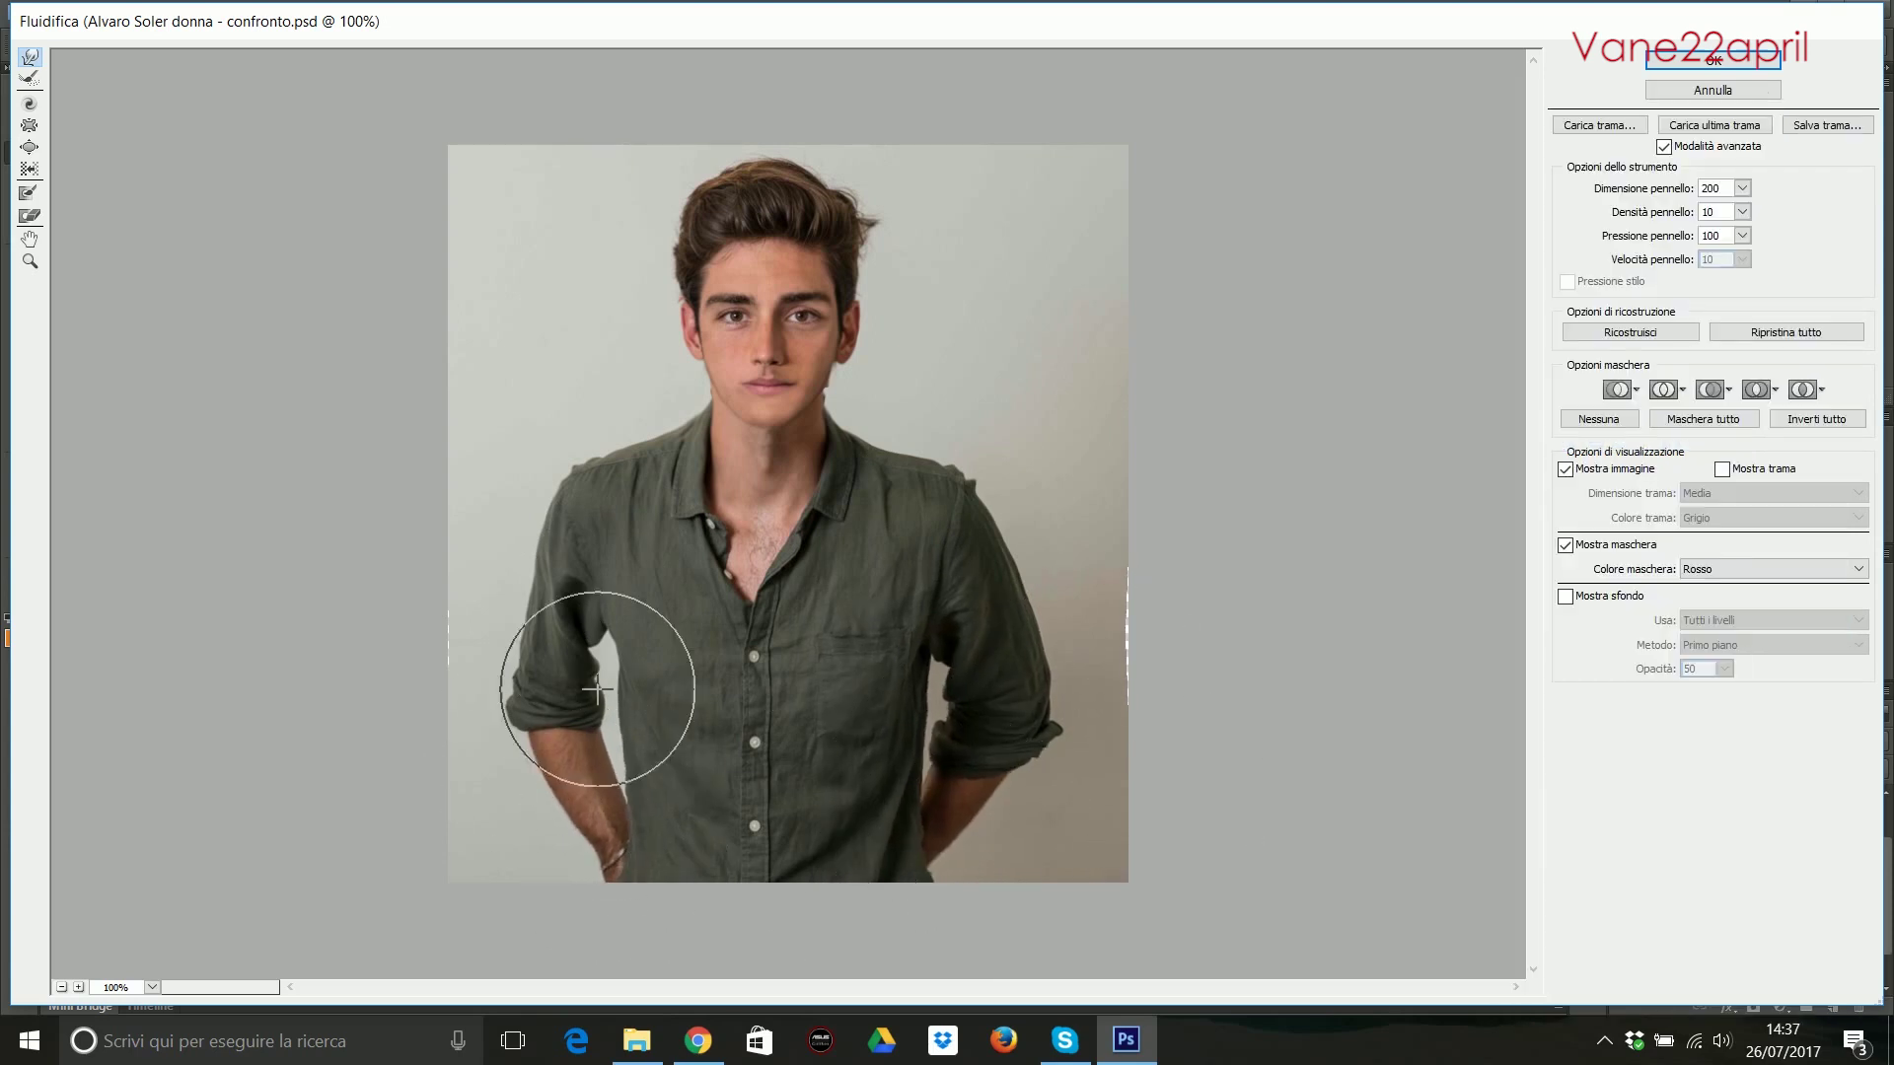
drag(537, 802, 577, 852)
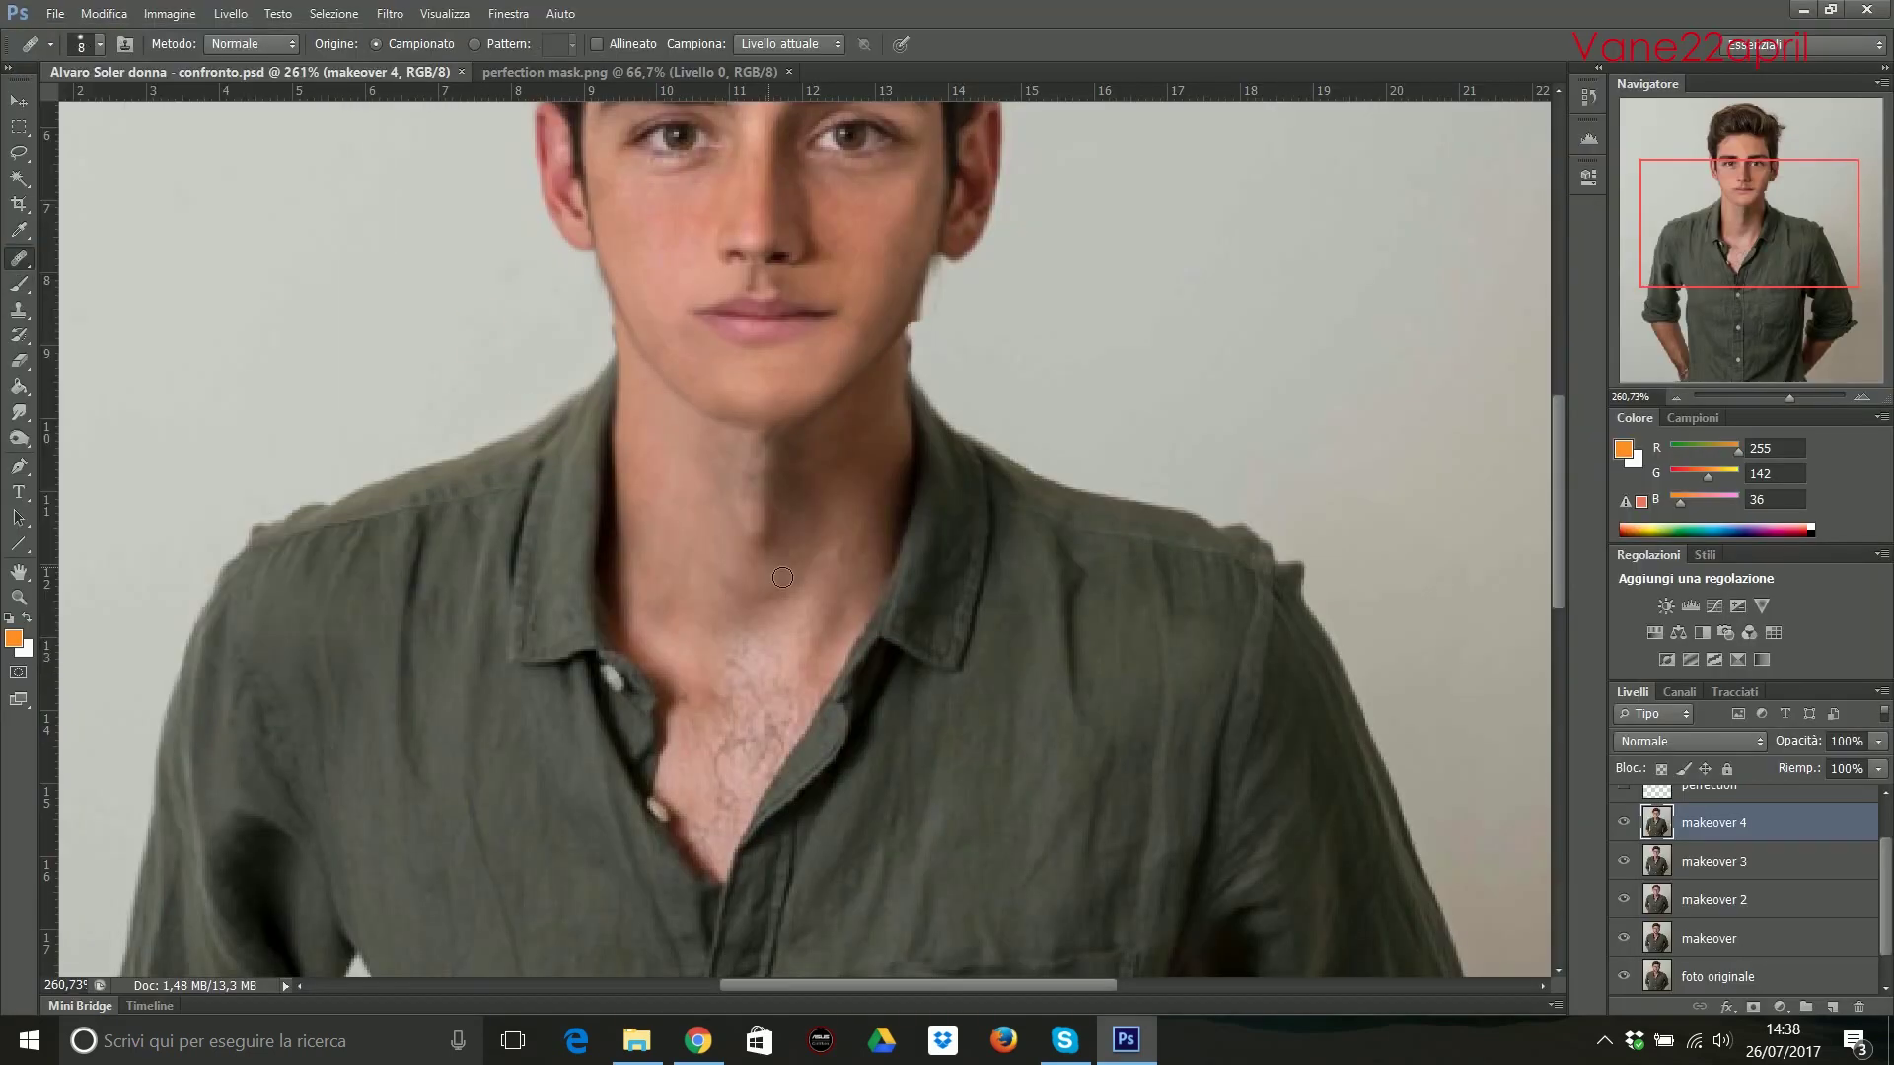
Clone Stamp over the chest hair, adjusting the brush size as needed.
key(s)
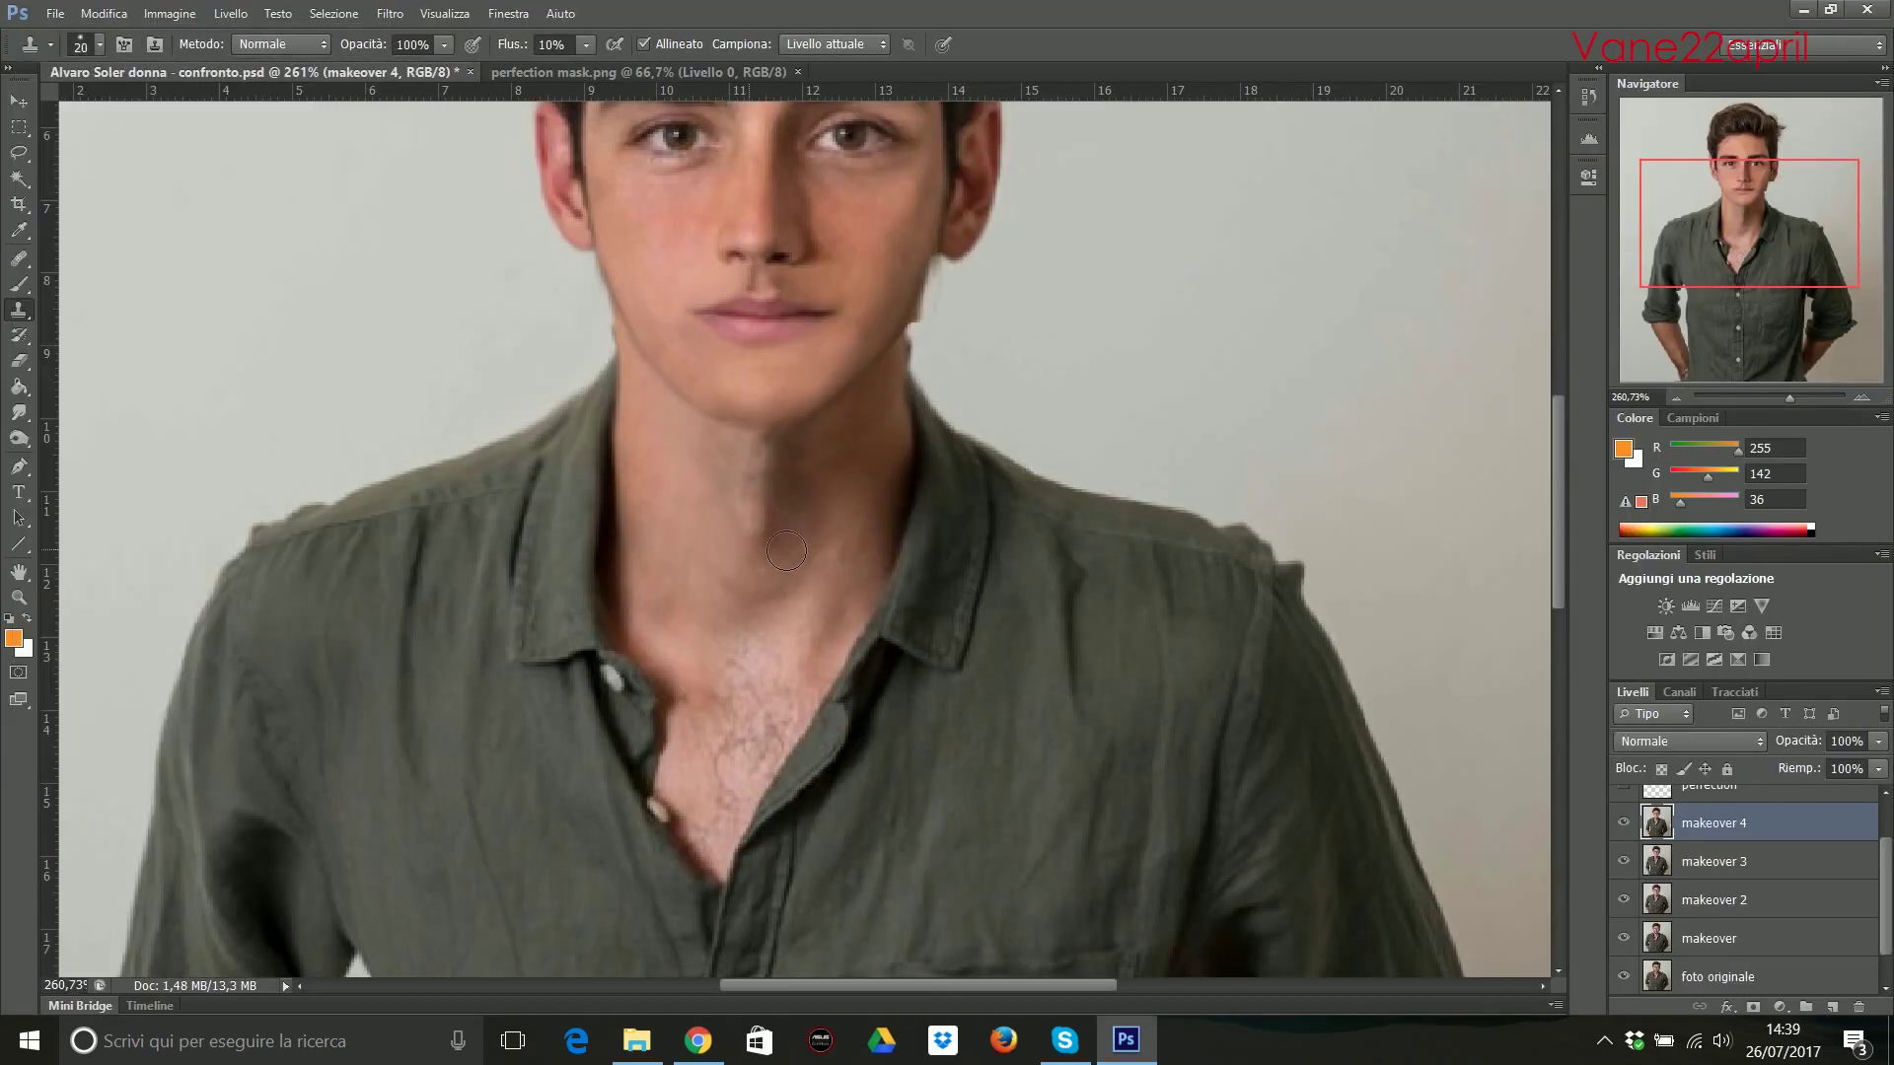
scroll(725, 505, down, 2)
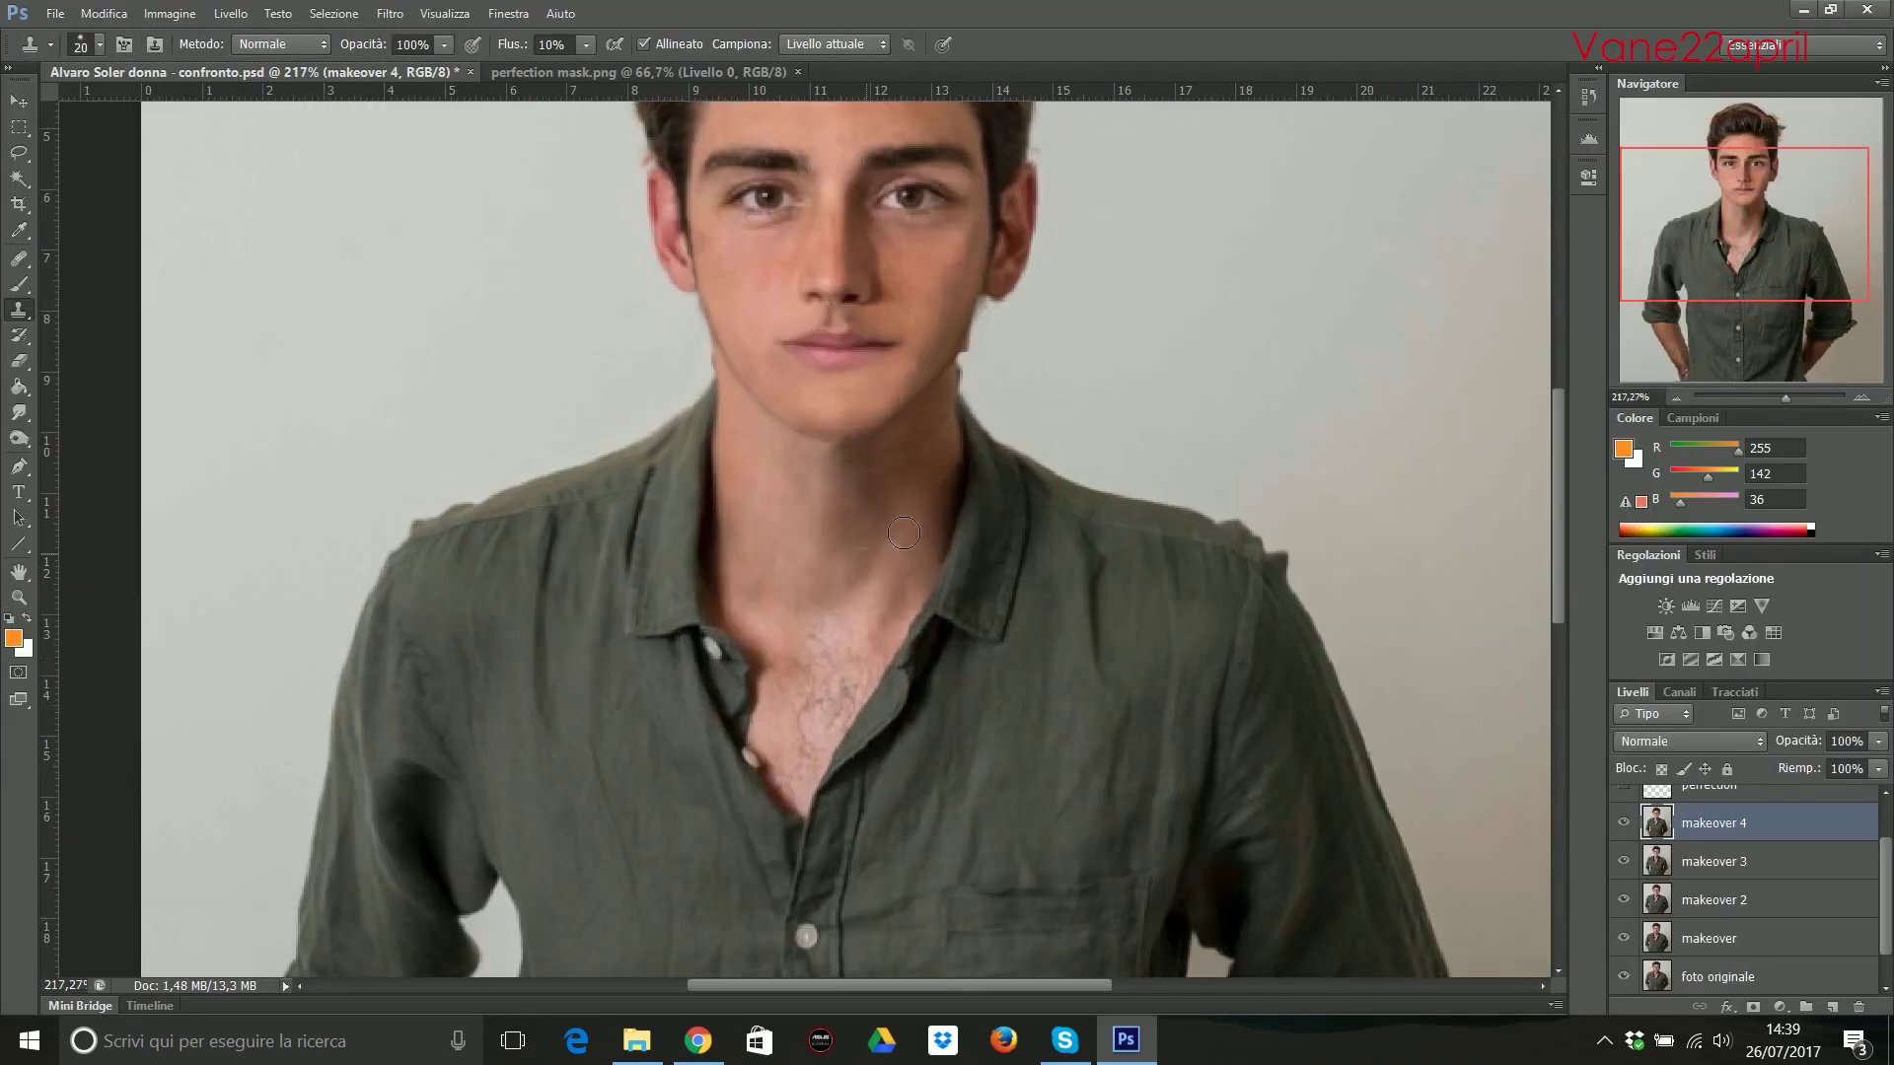
scroll(881, 478, down, 2)
scroll(881, 478, up, 2)
scroll(945, 497, up, 2)
click(100, 44)
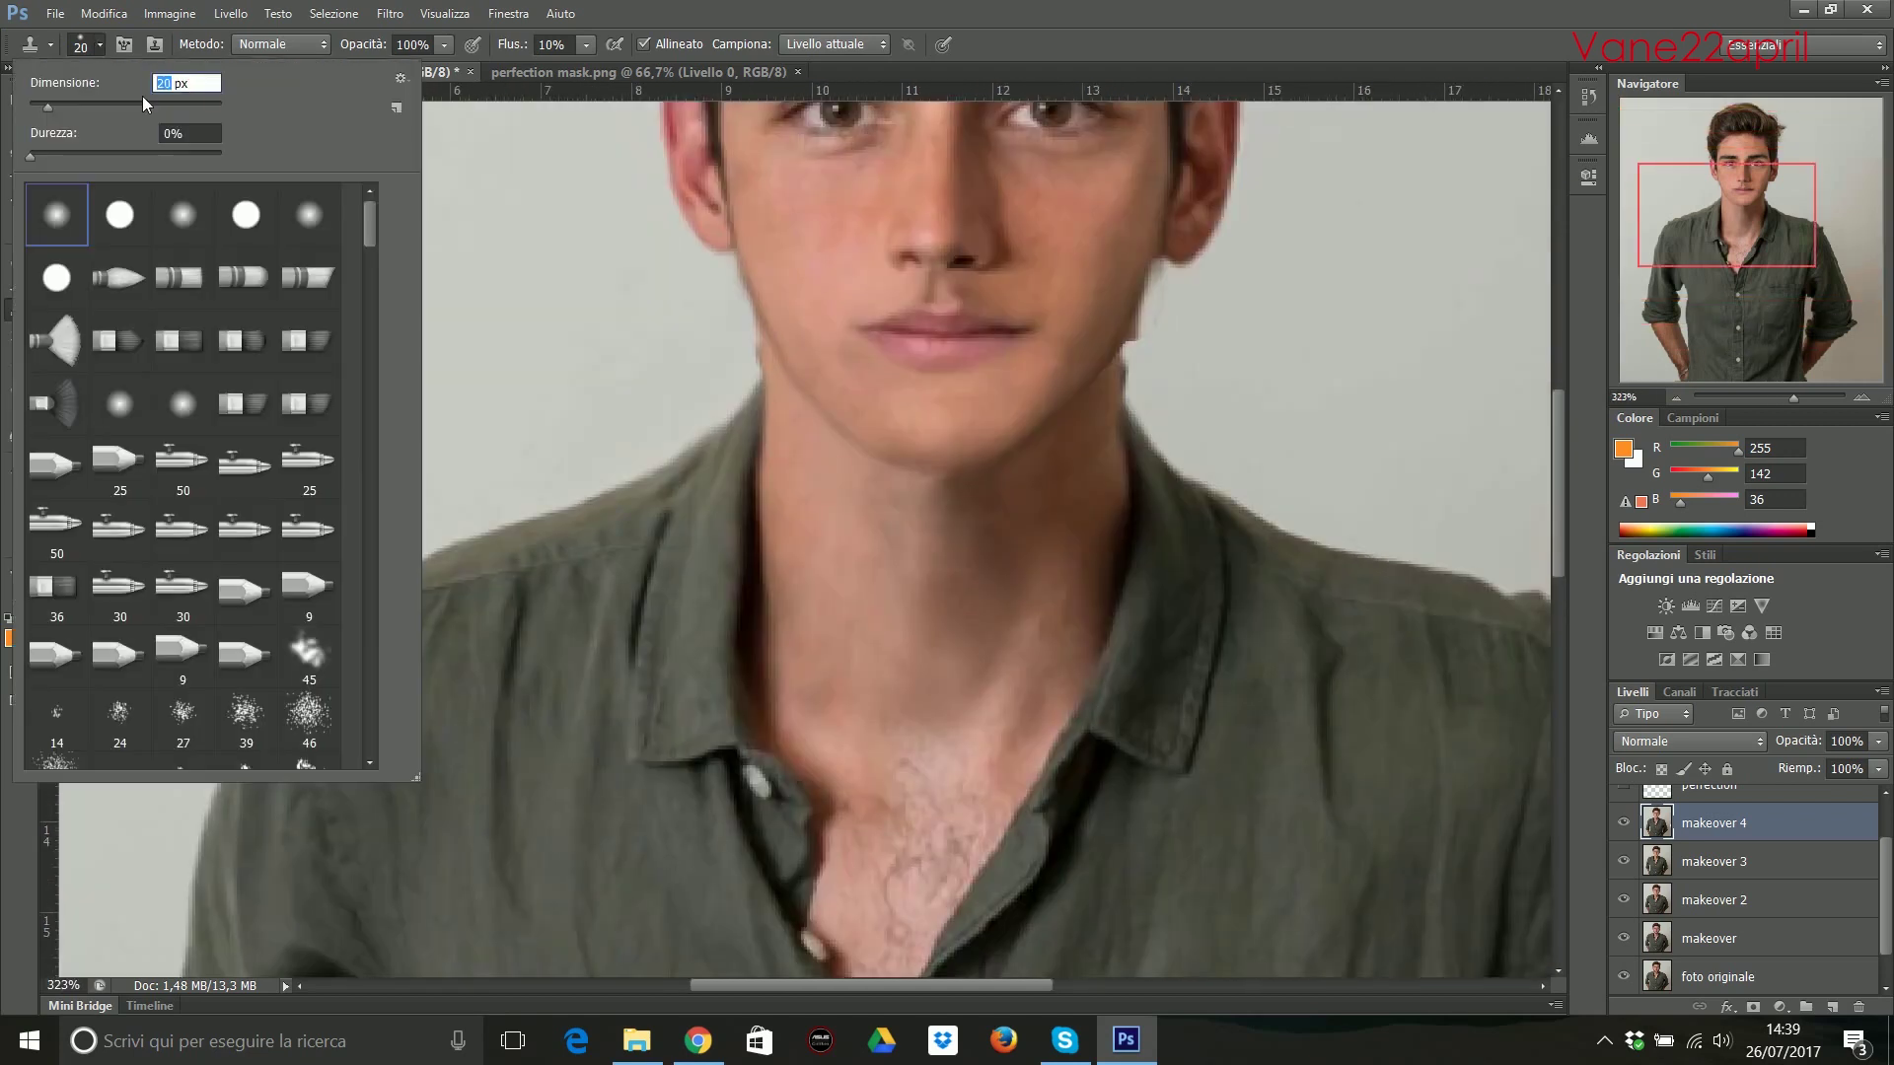
key(Return)
scroll(945, 497, down, 3)
click(100, 44)
key(Return)
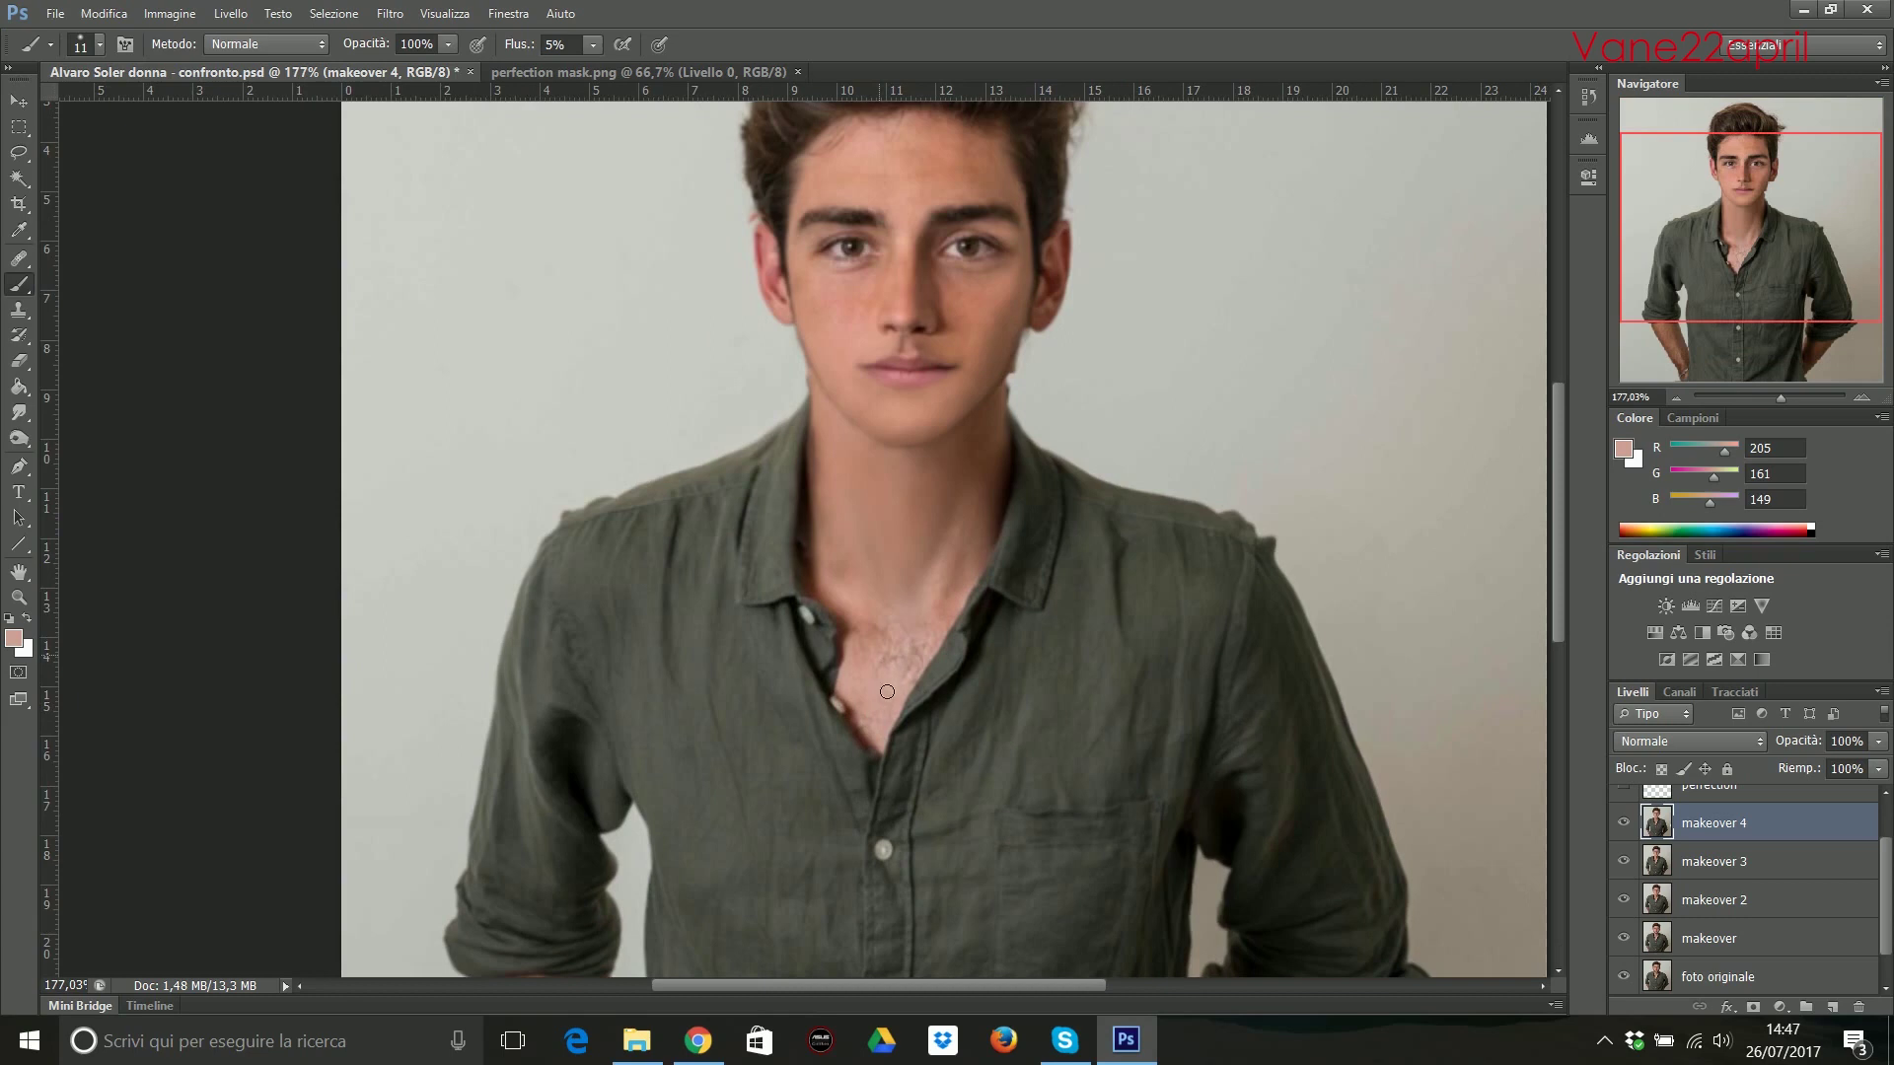
key(bracketright)
scroll(906, 579, down, 2)
scroll(947, 592, up, 3)
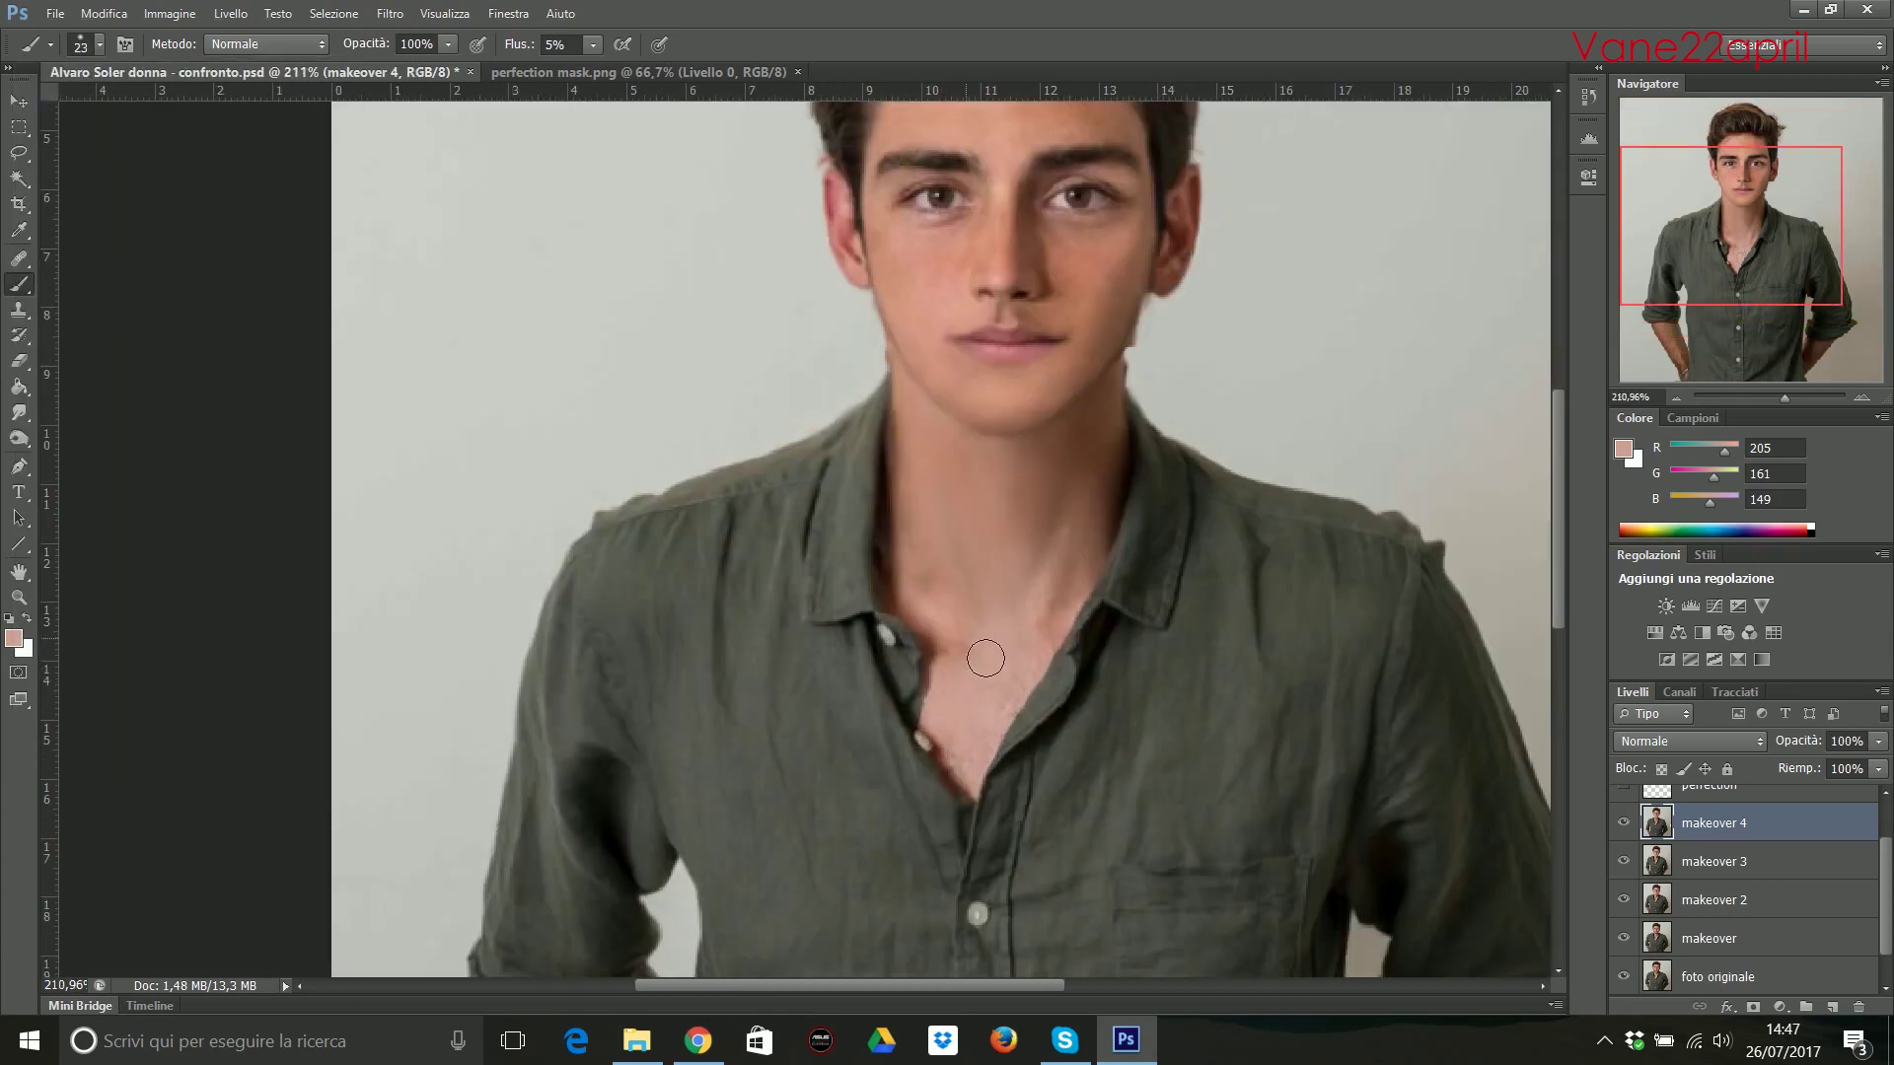
Soft-brush the chest with skin tones sampled from the neck.
alt+click(978, 735)
alt+click(1030, 613)
key(bracketleft)
key(bracketleft)
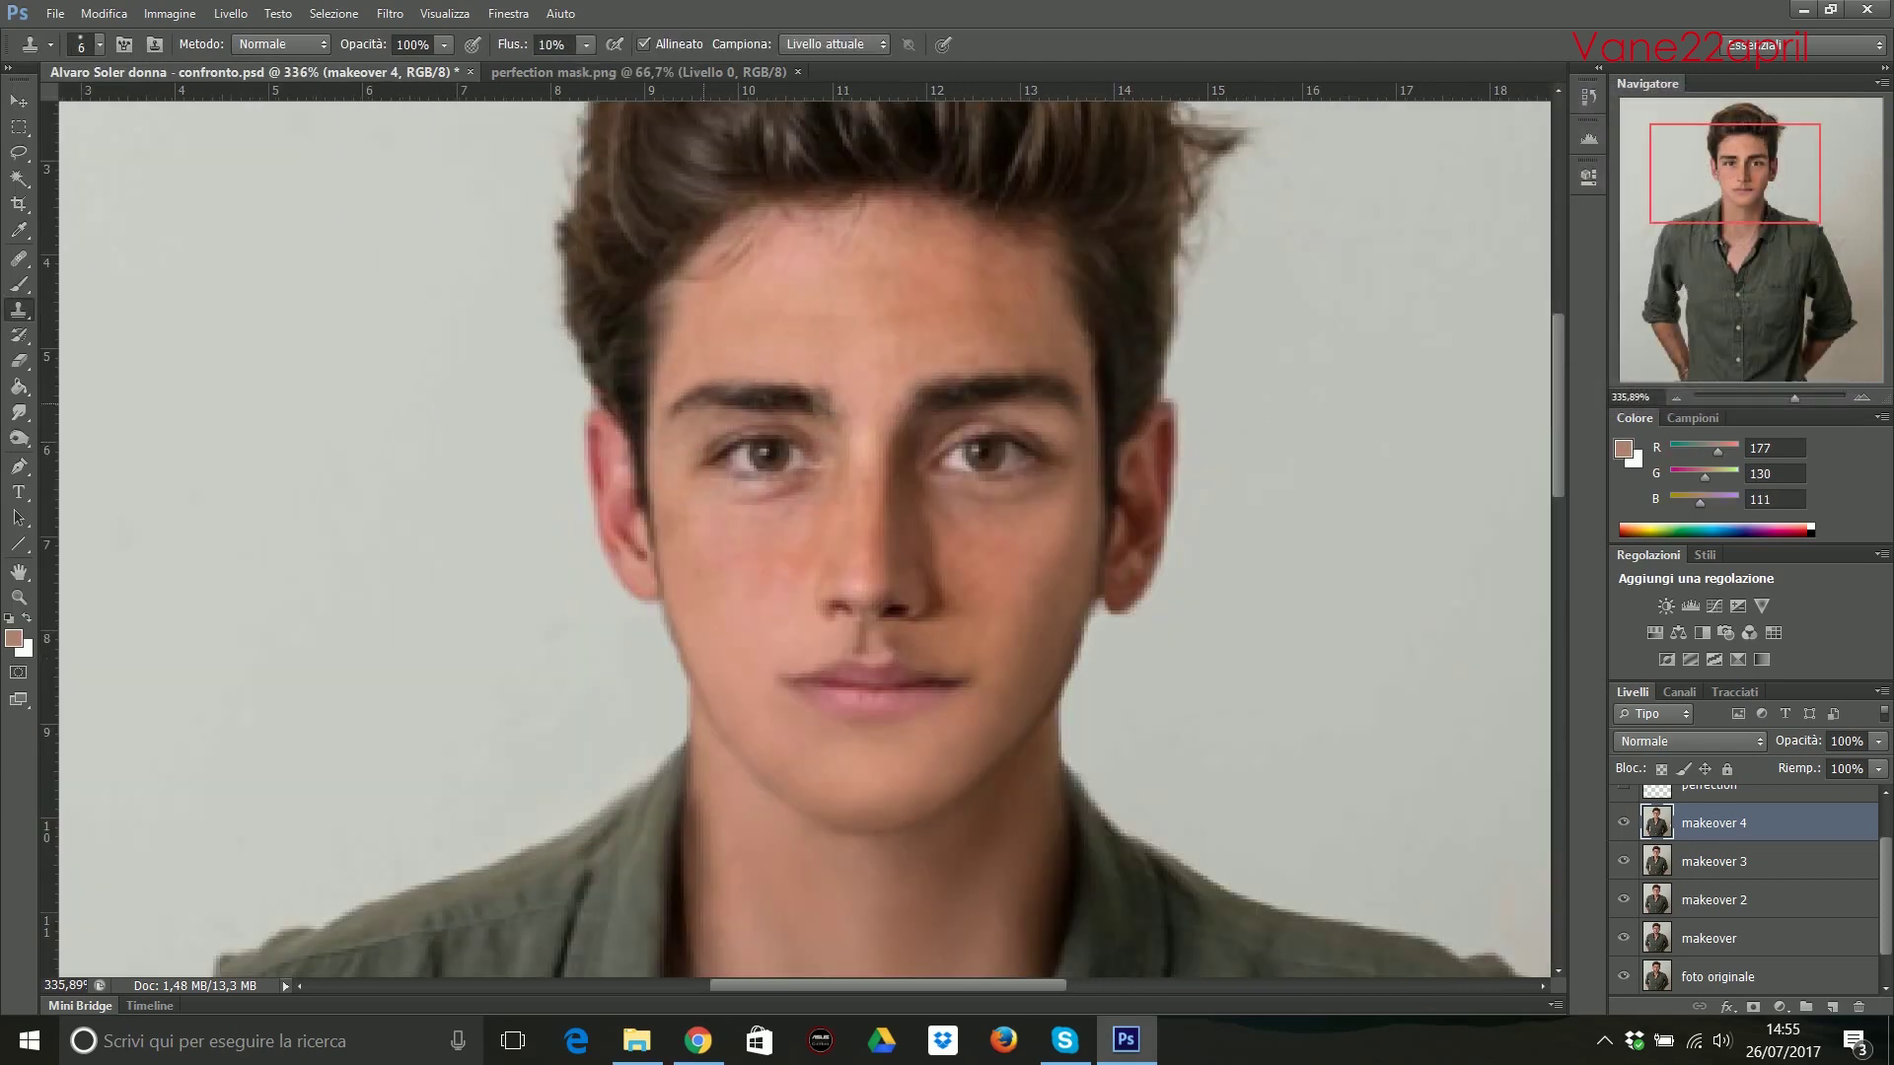
scroll(775, 422, up, 1)
scroll(774, 422, down, 1)
scroll(774, 423, up, 1)
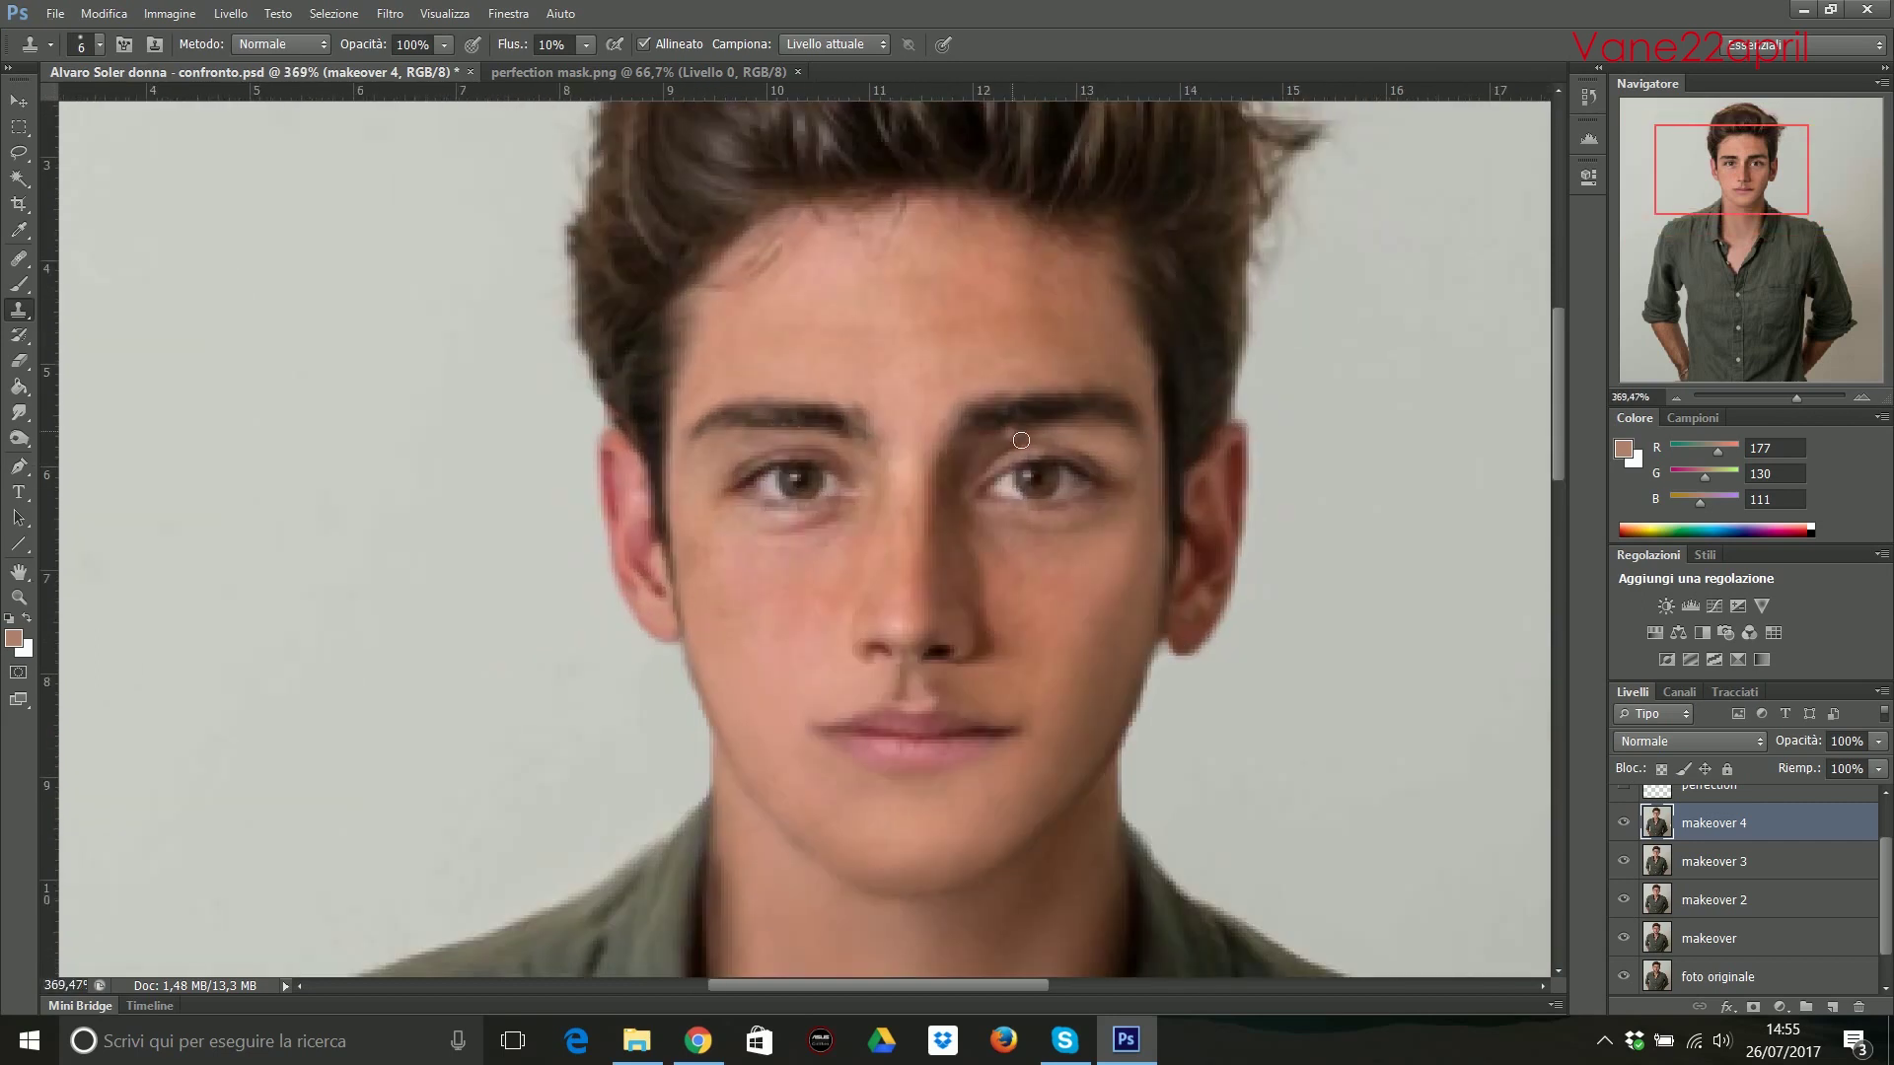
scroll(937, 434, up, 1)
scroll(937, 434, left, 1)
scroll(868, 493, down, 1)
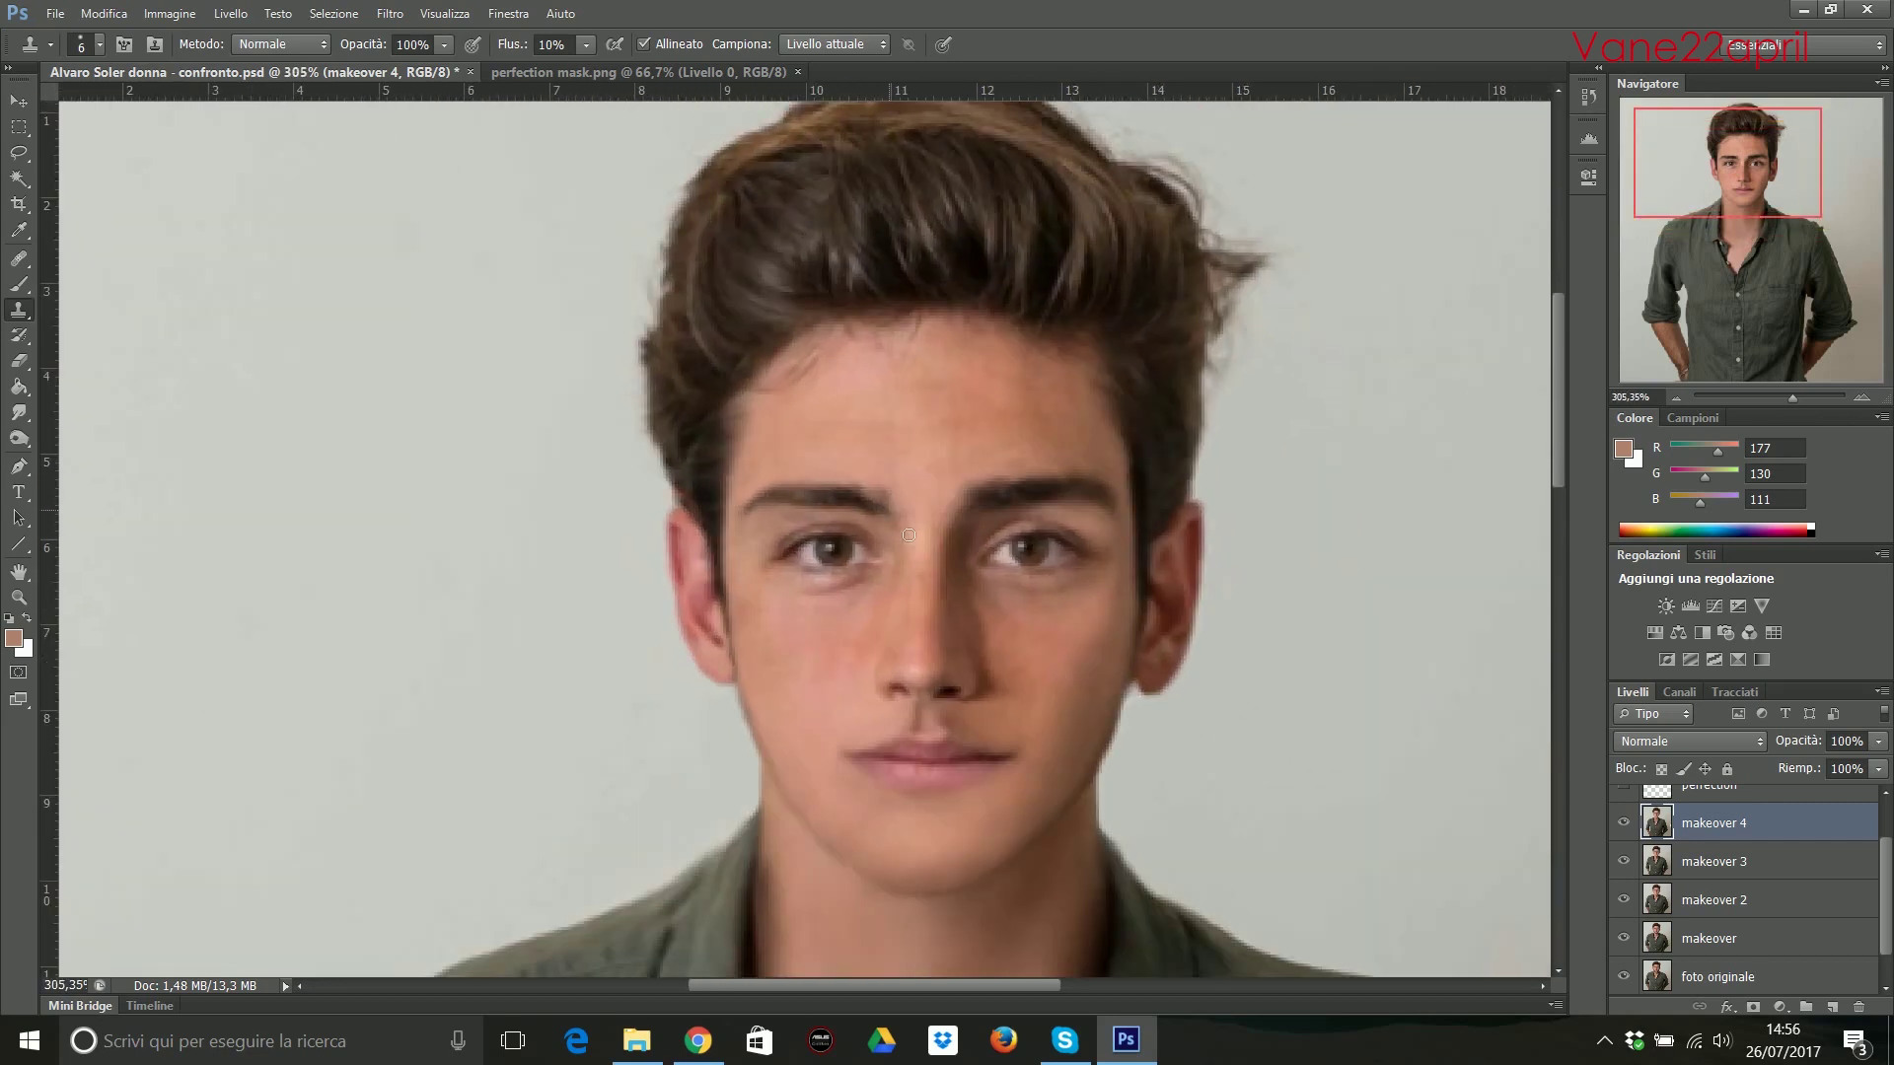
scroll(868, 504, up, 1)
scroll(848, 514, down, 1)
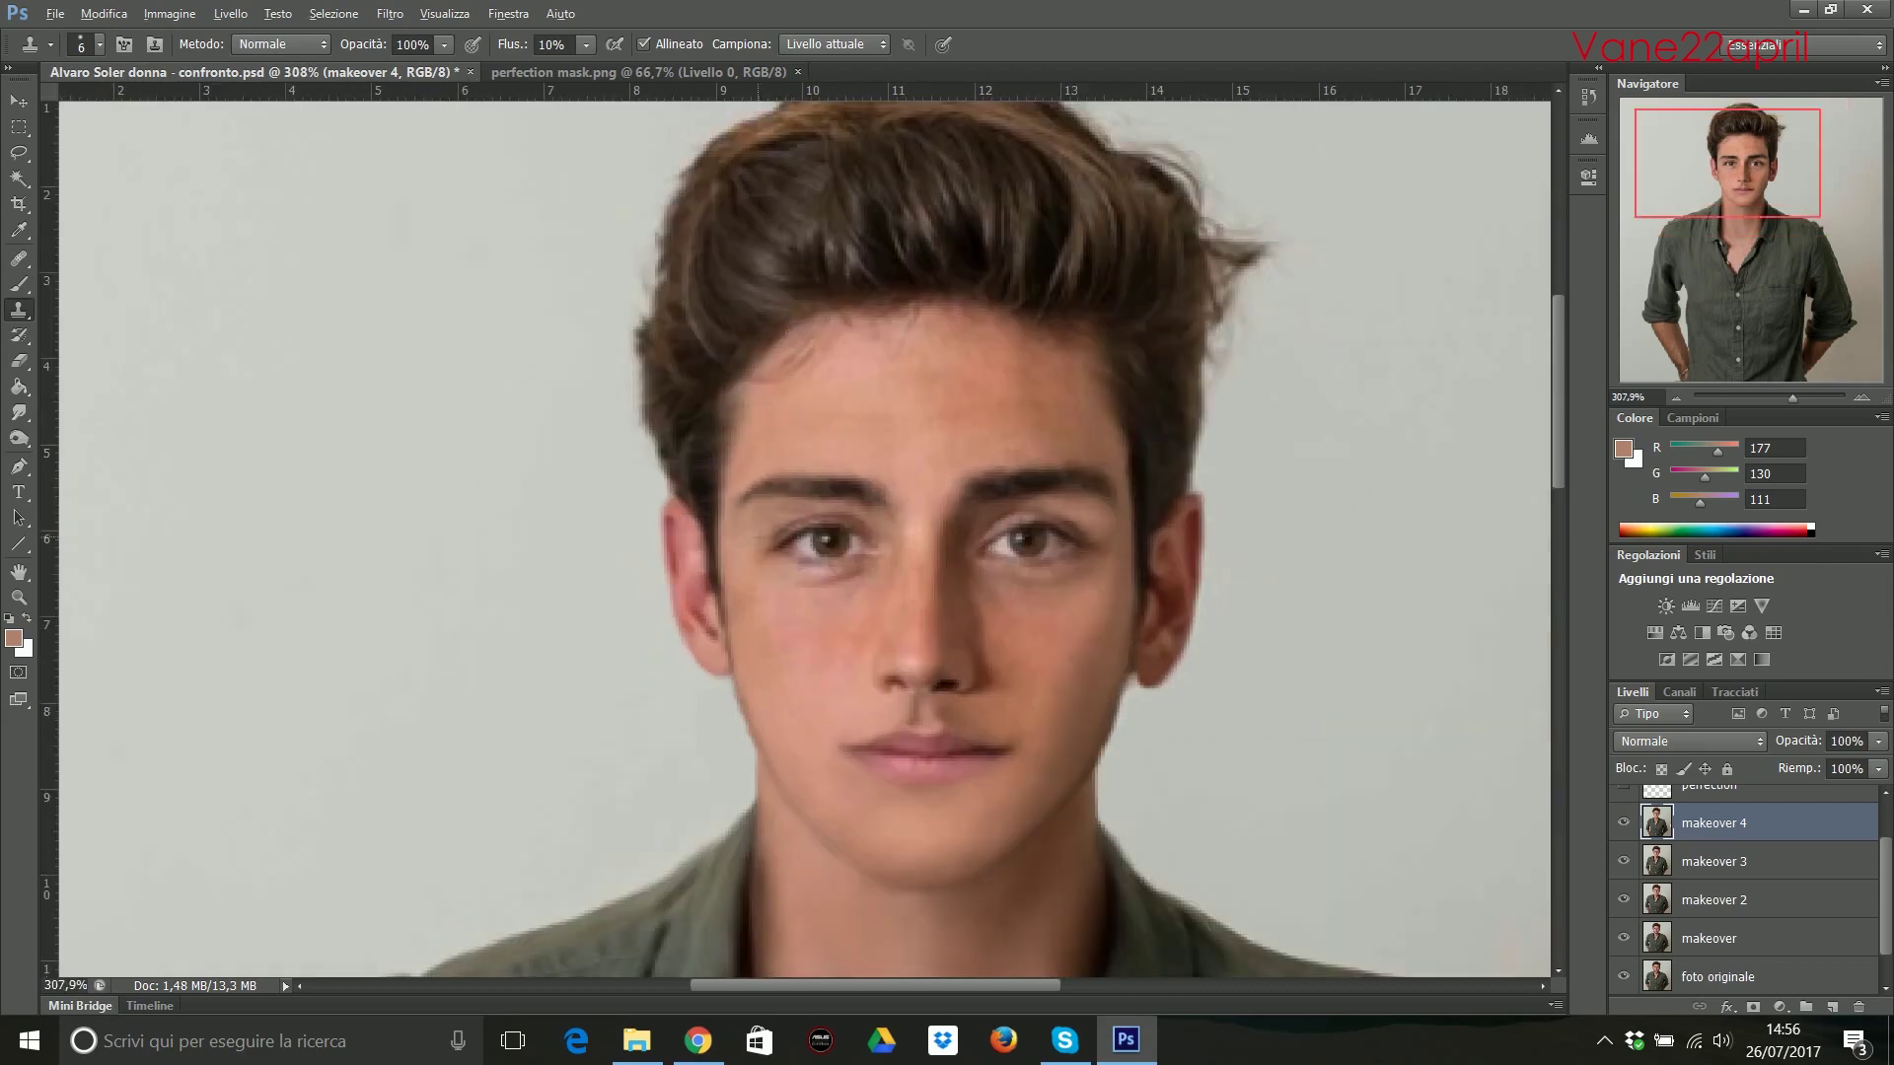
scroll(898, 540, down, 1)
scroll(899, 540, up, 2)
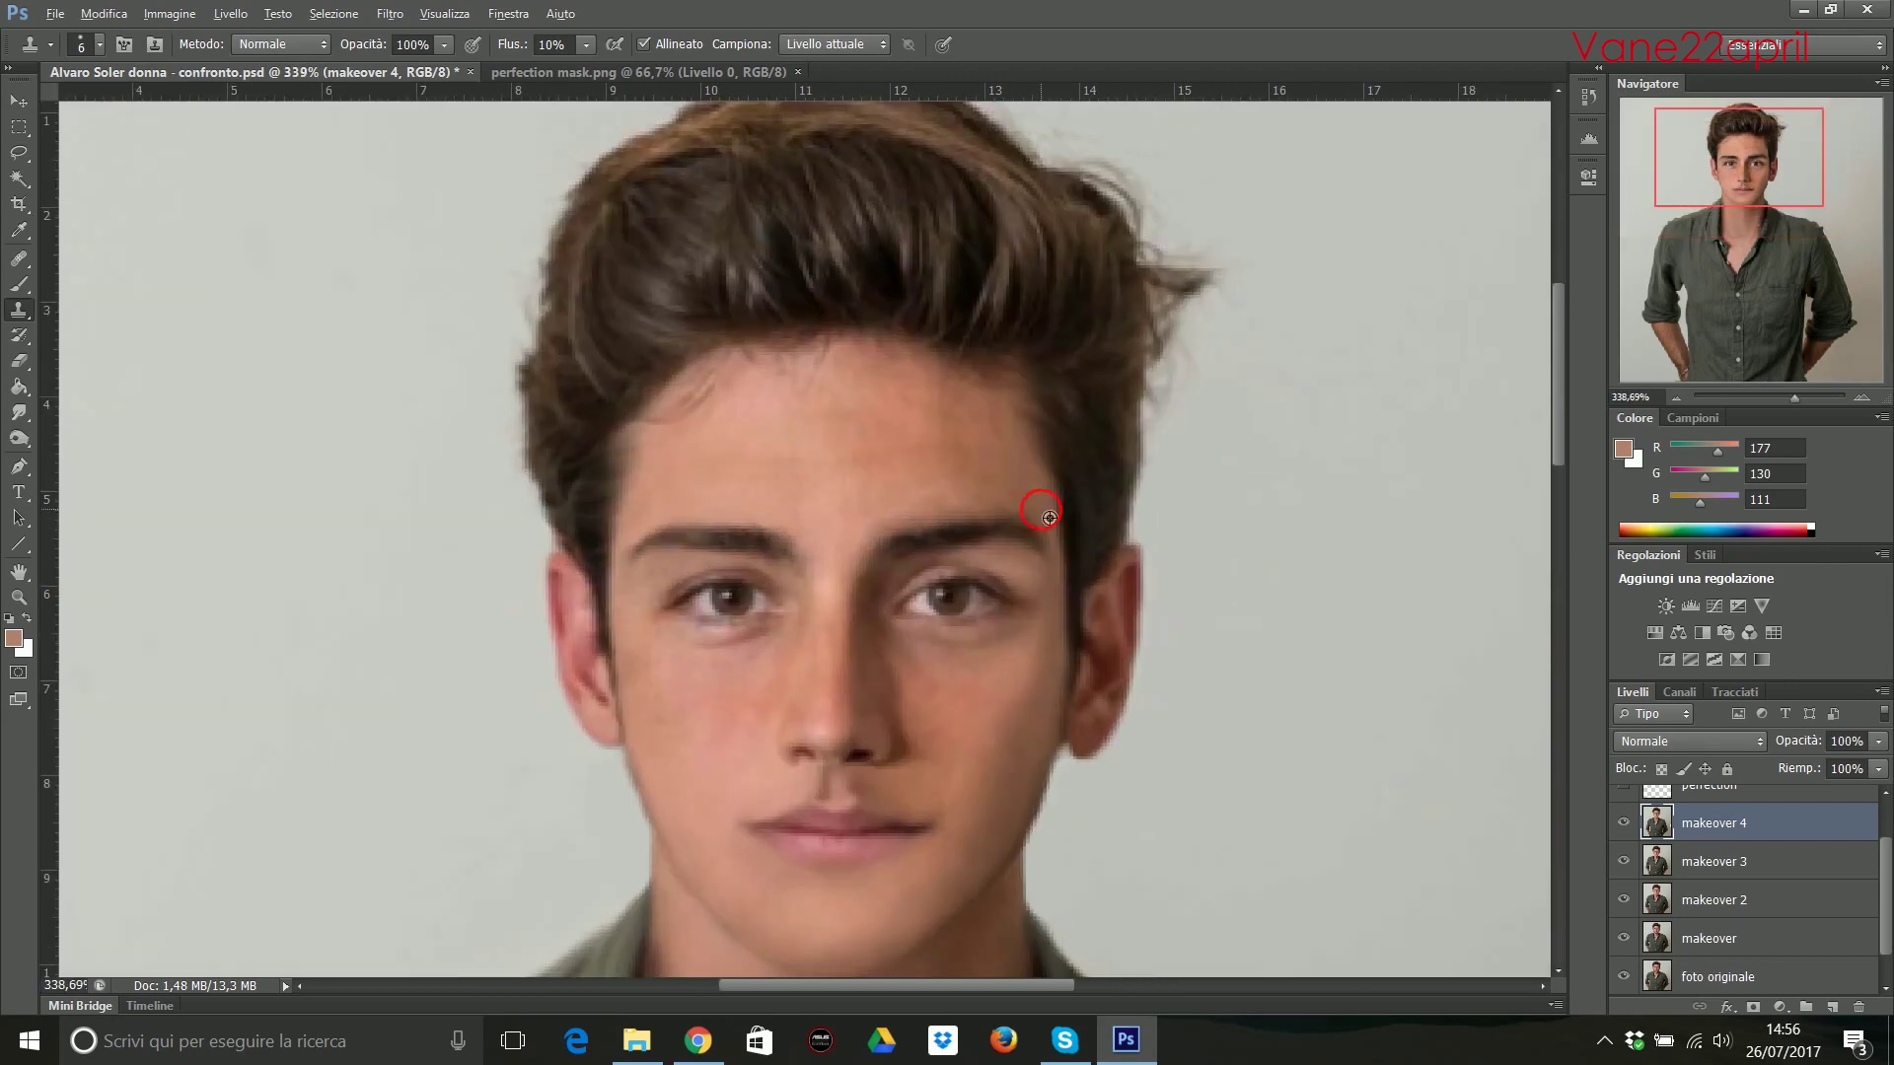
Lasso the eyebrows and brighten them with Brightness/Contrast.
key(l)
scroll(750, 533, down, 1)
drag(689, 520, 824, 523)
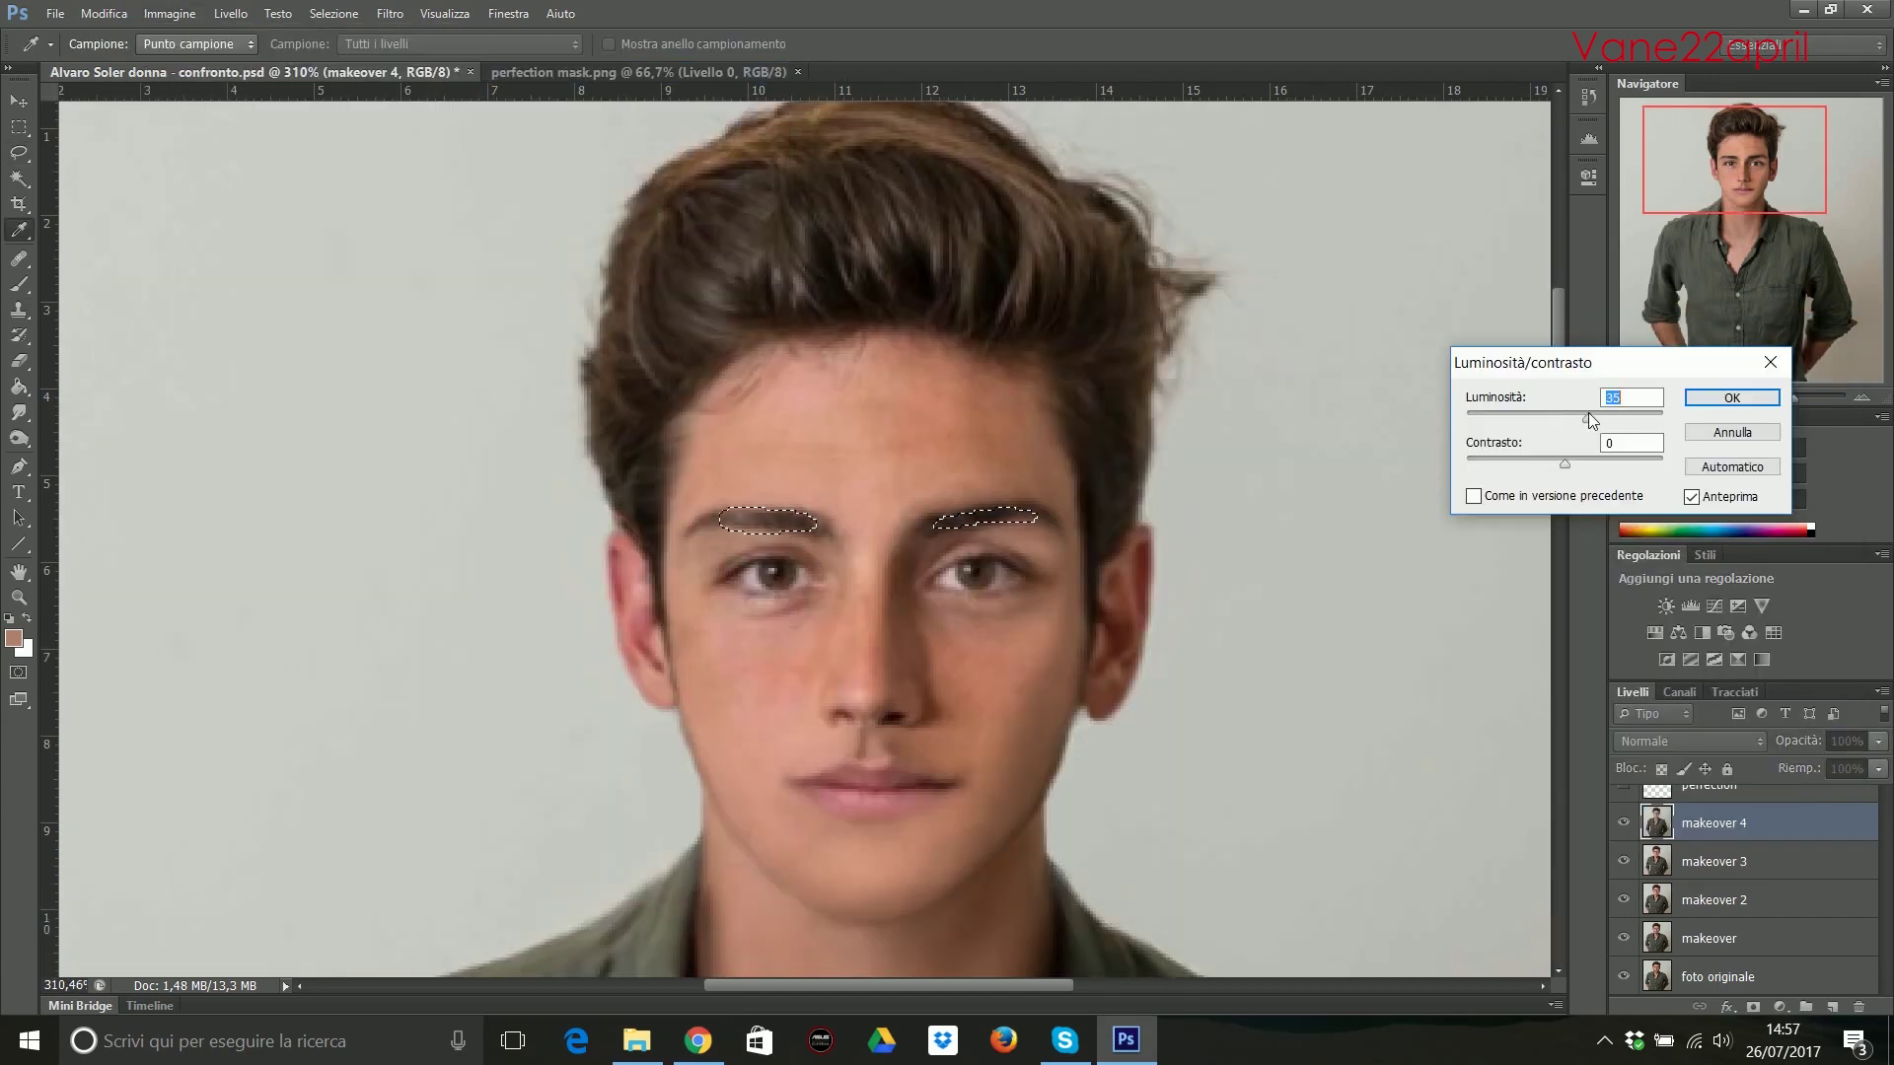
click(19, 126)
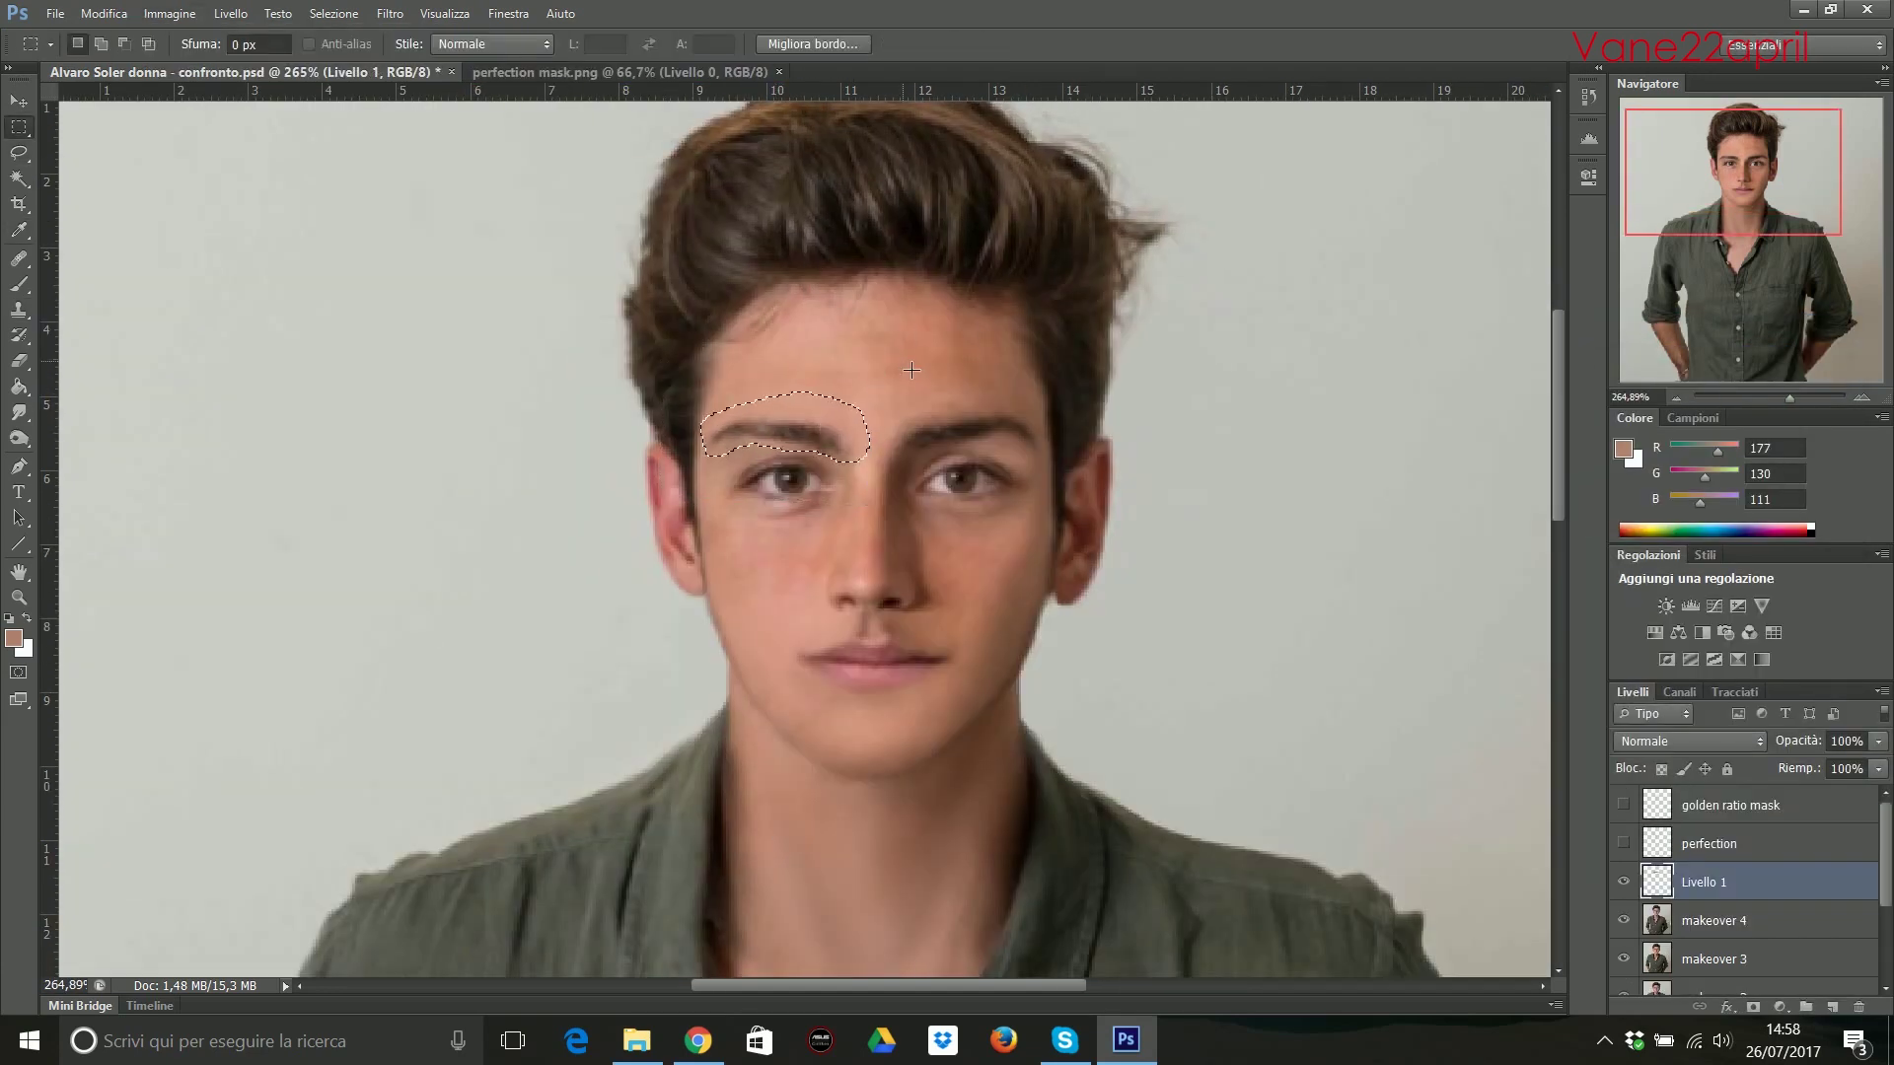
drag(864, 392, 1072, 471)
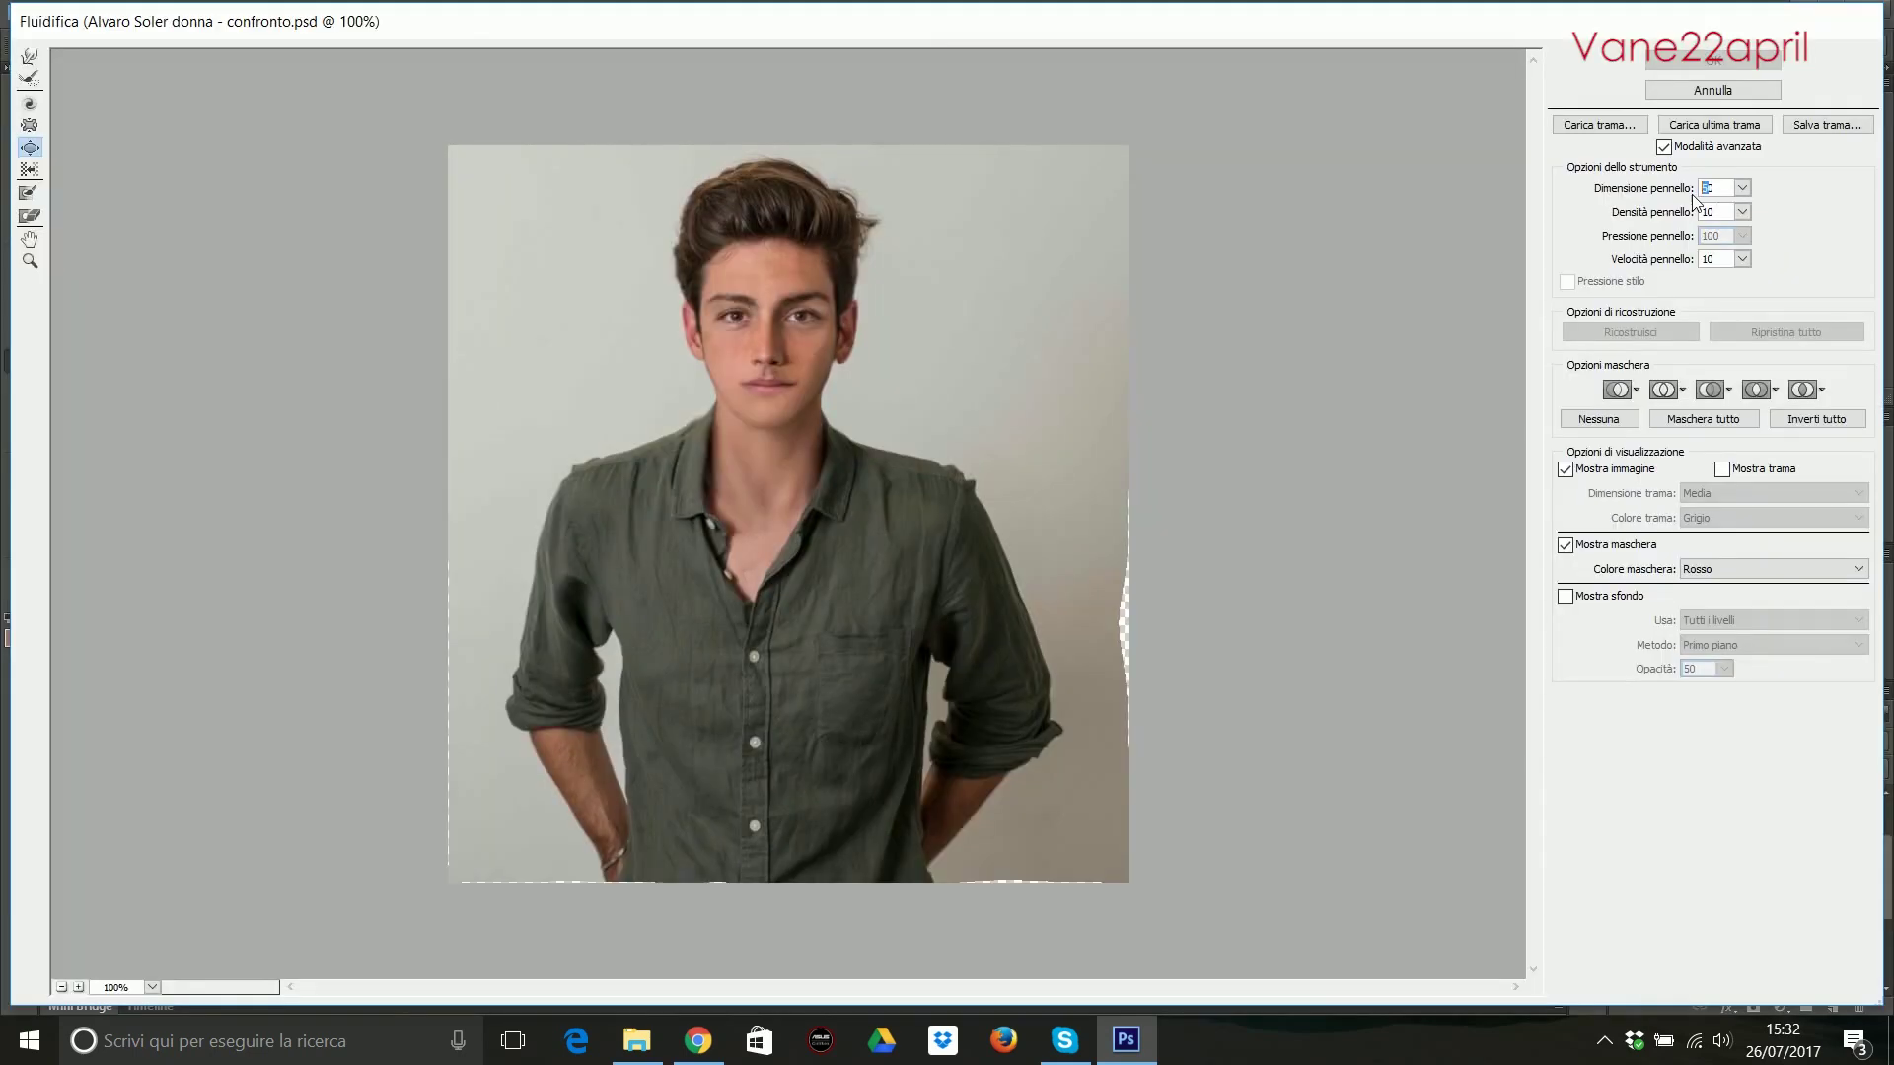
Freeze both forearms and Forward Warp the shirt and body outline inward.
drag(868, 677, 796, 661)
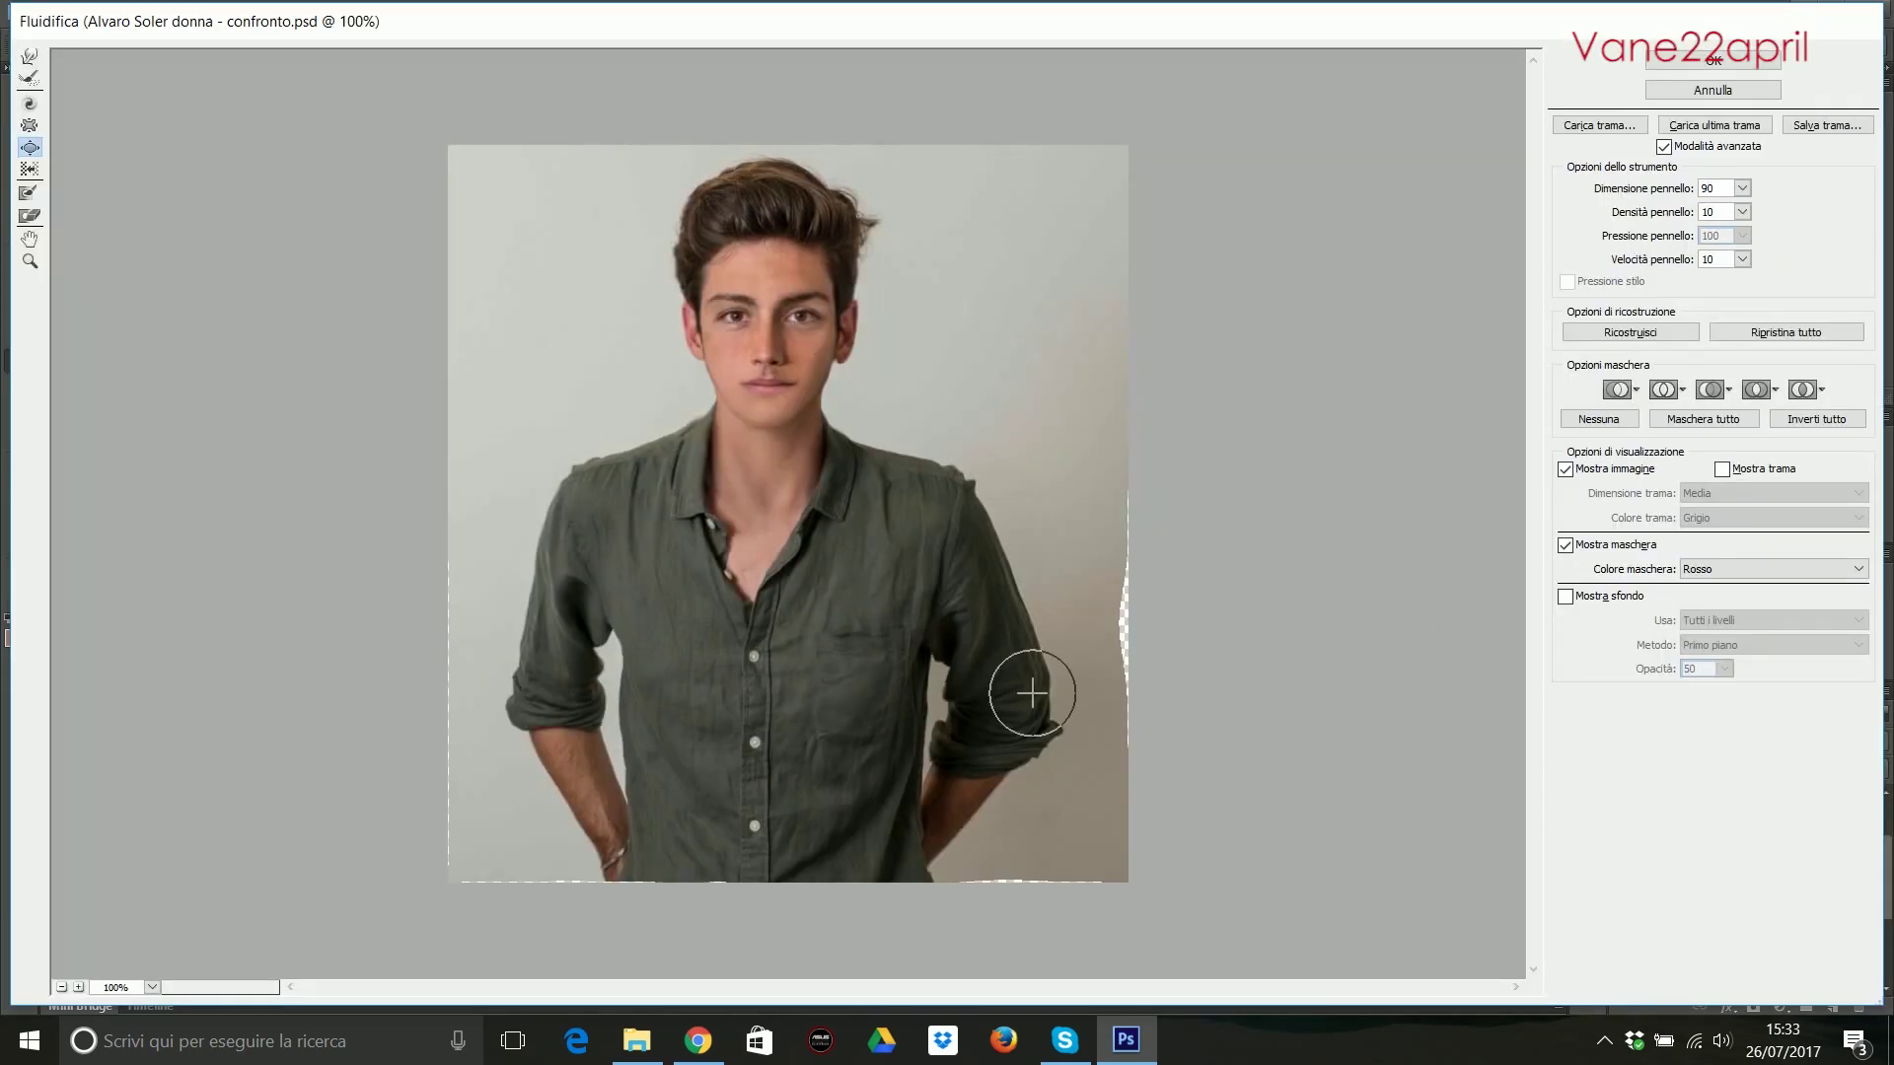
key(w)
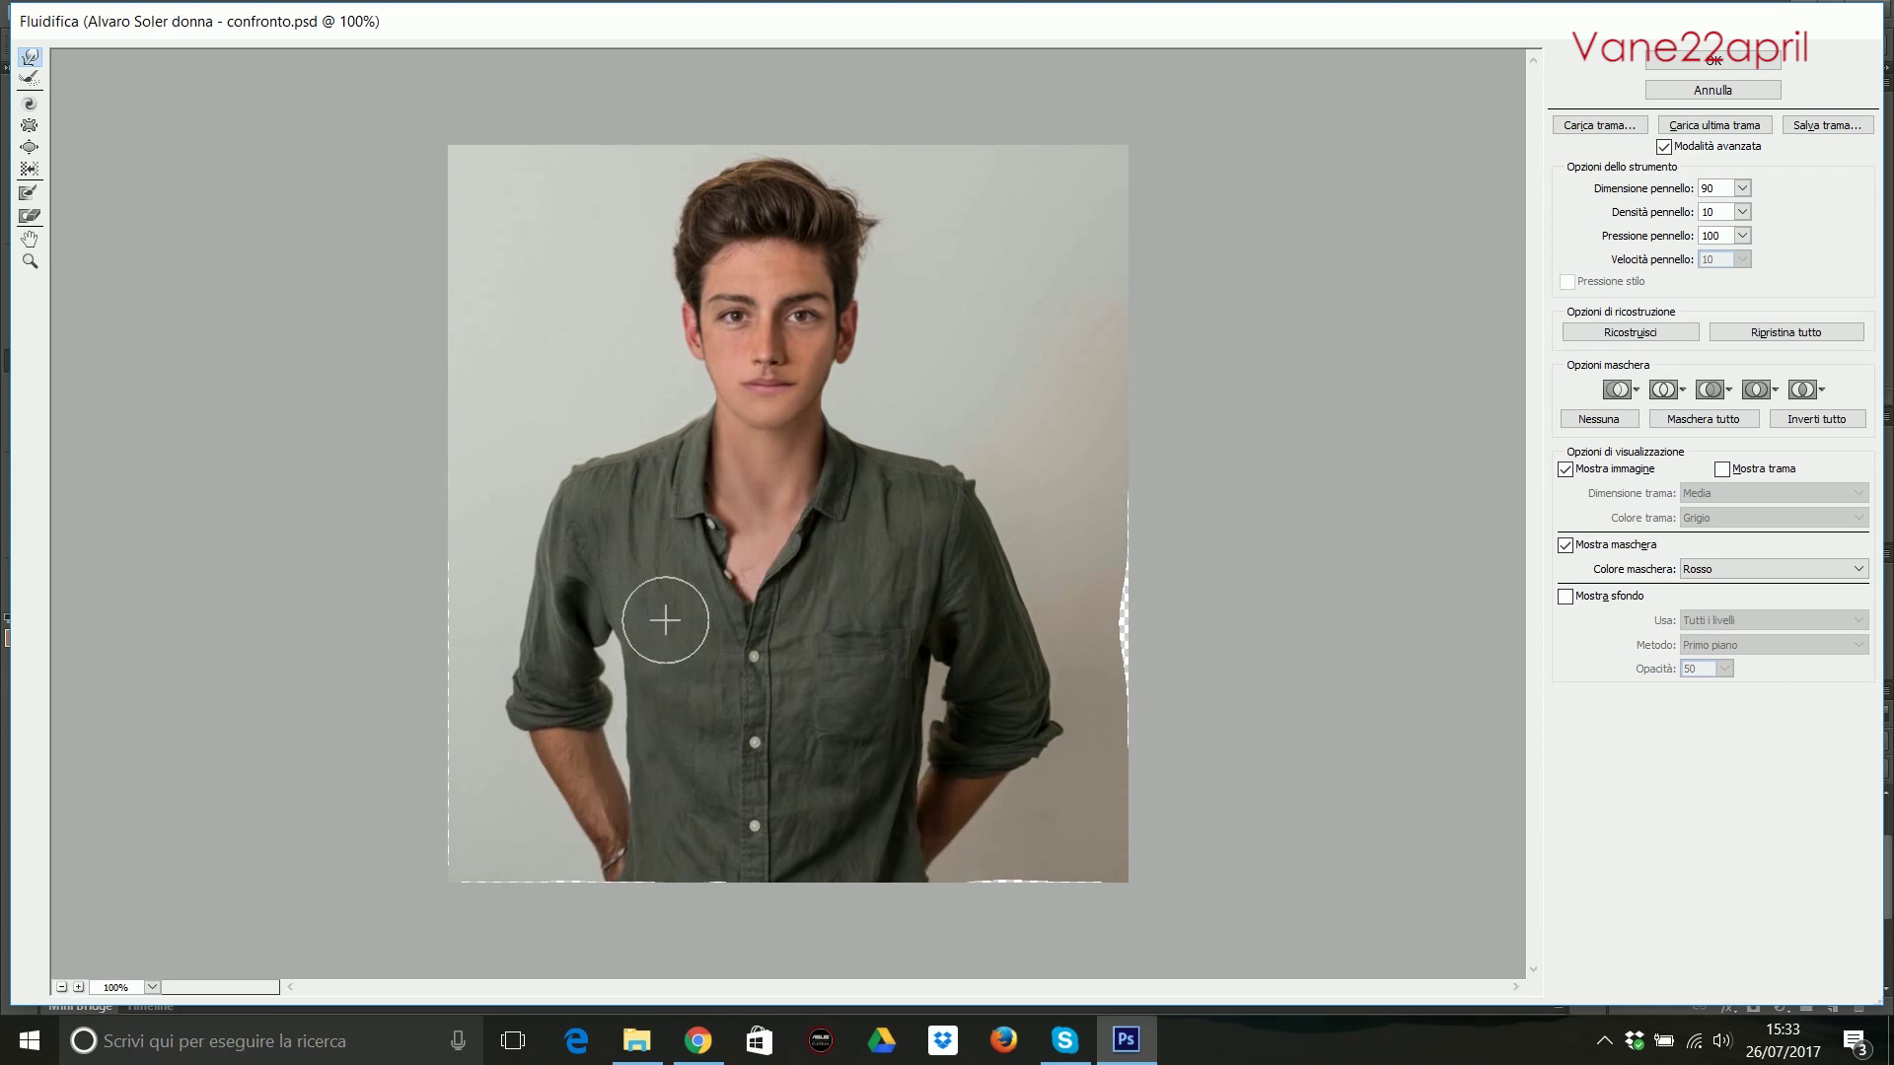
key(f)
drag(538, 769, 582, 804)
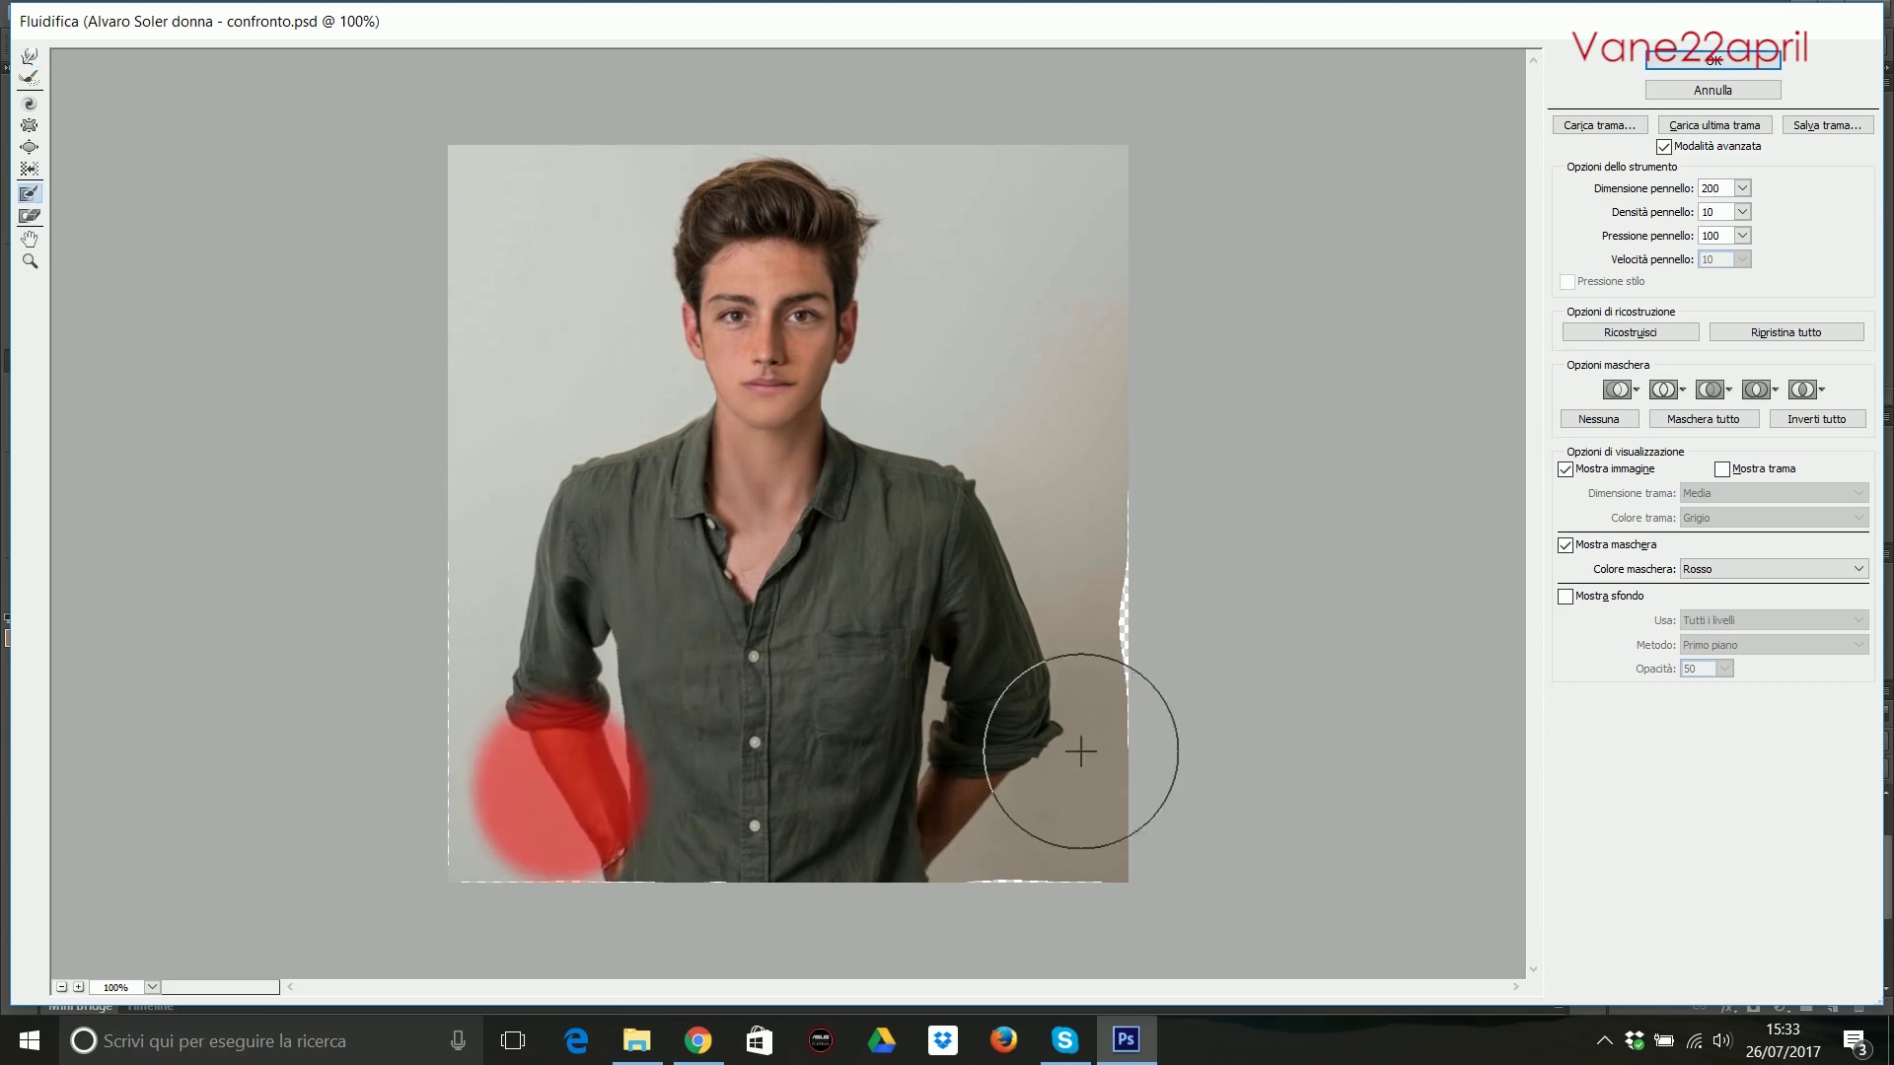
drag(1078, 748, 1016, 780)
key(w)
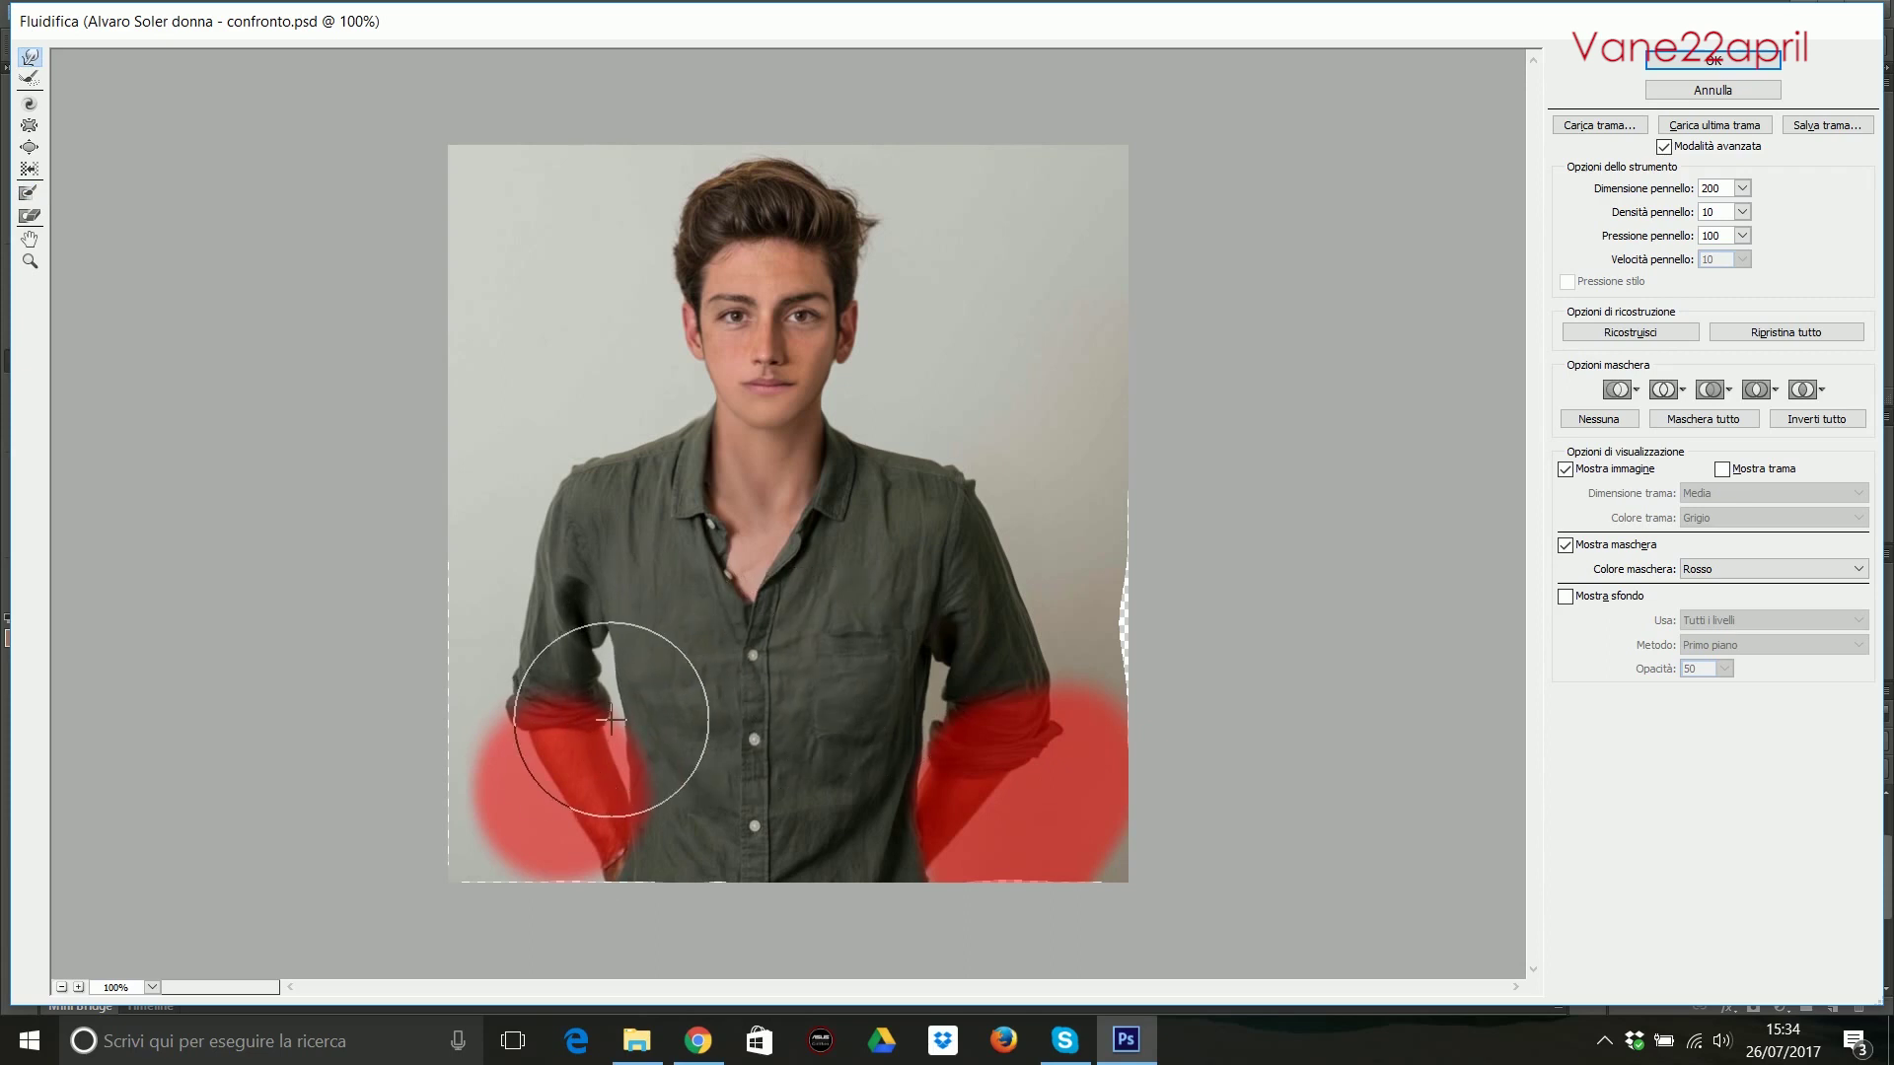
click(755, 324)
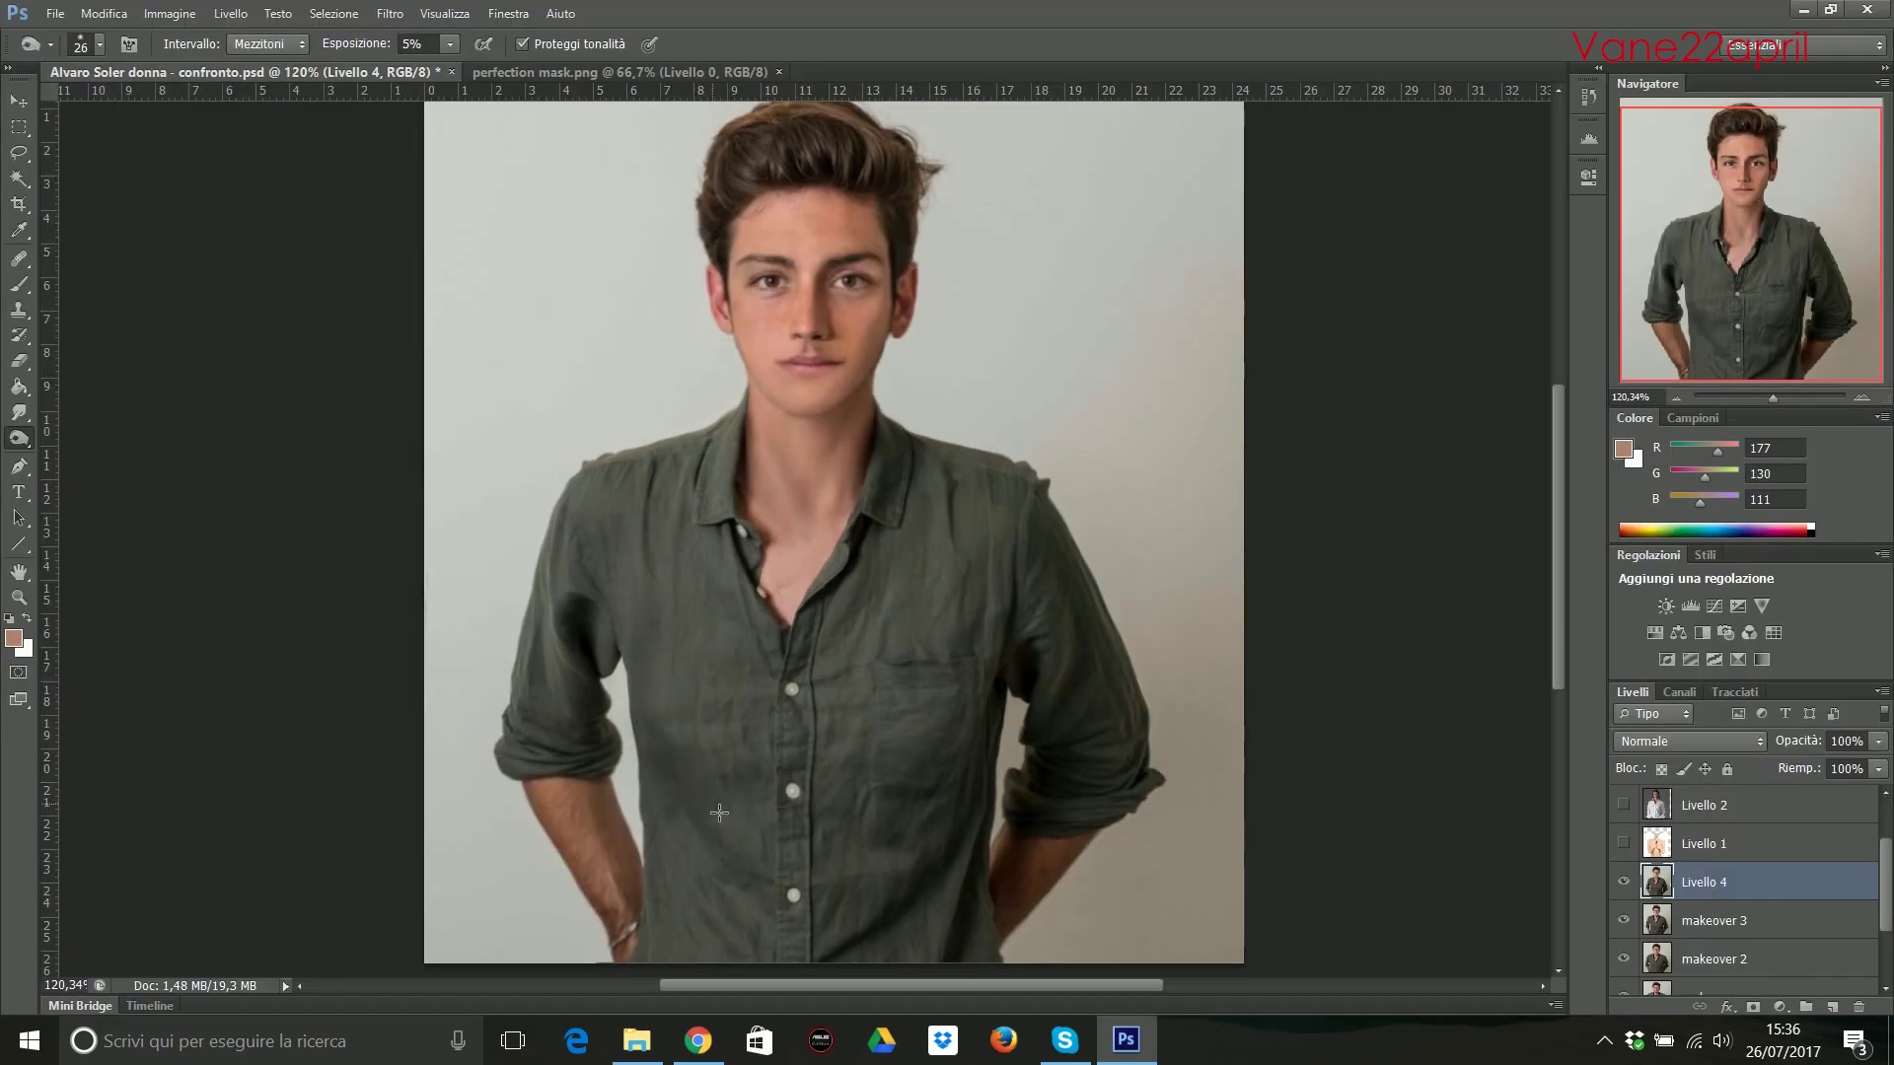
Copy the woman's neck skin to a new layer and transform it over the man's neck.
key(shift+o)
click(100, 49)
drag(69, 74, 83, 74)
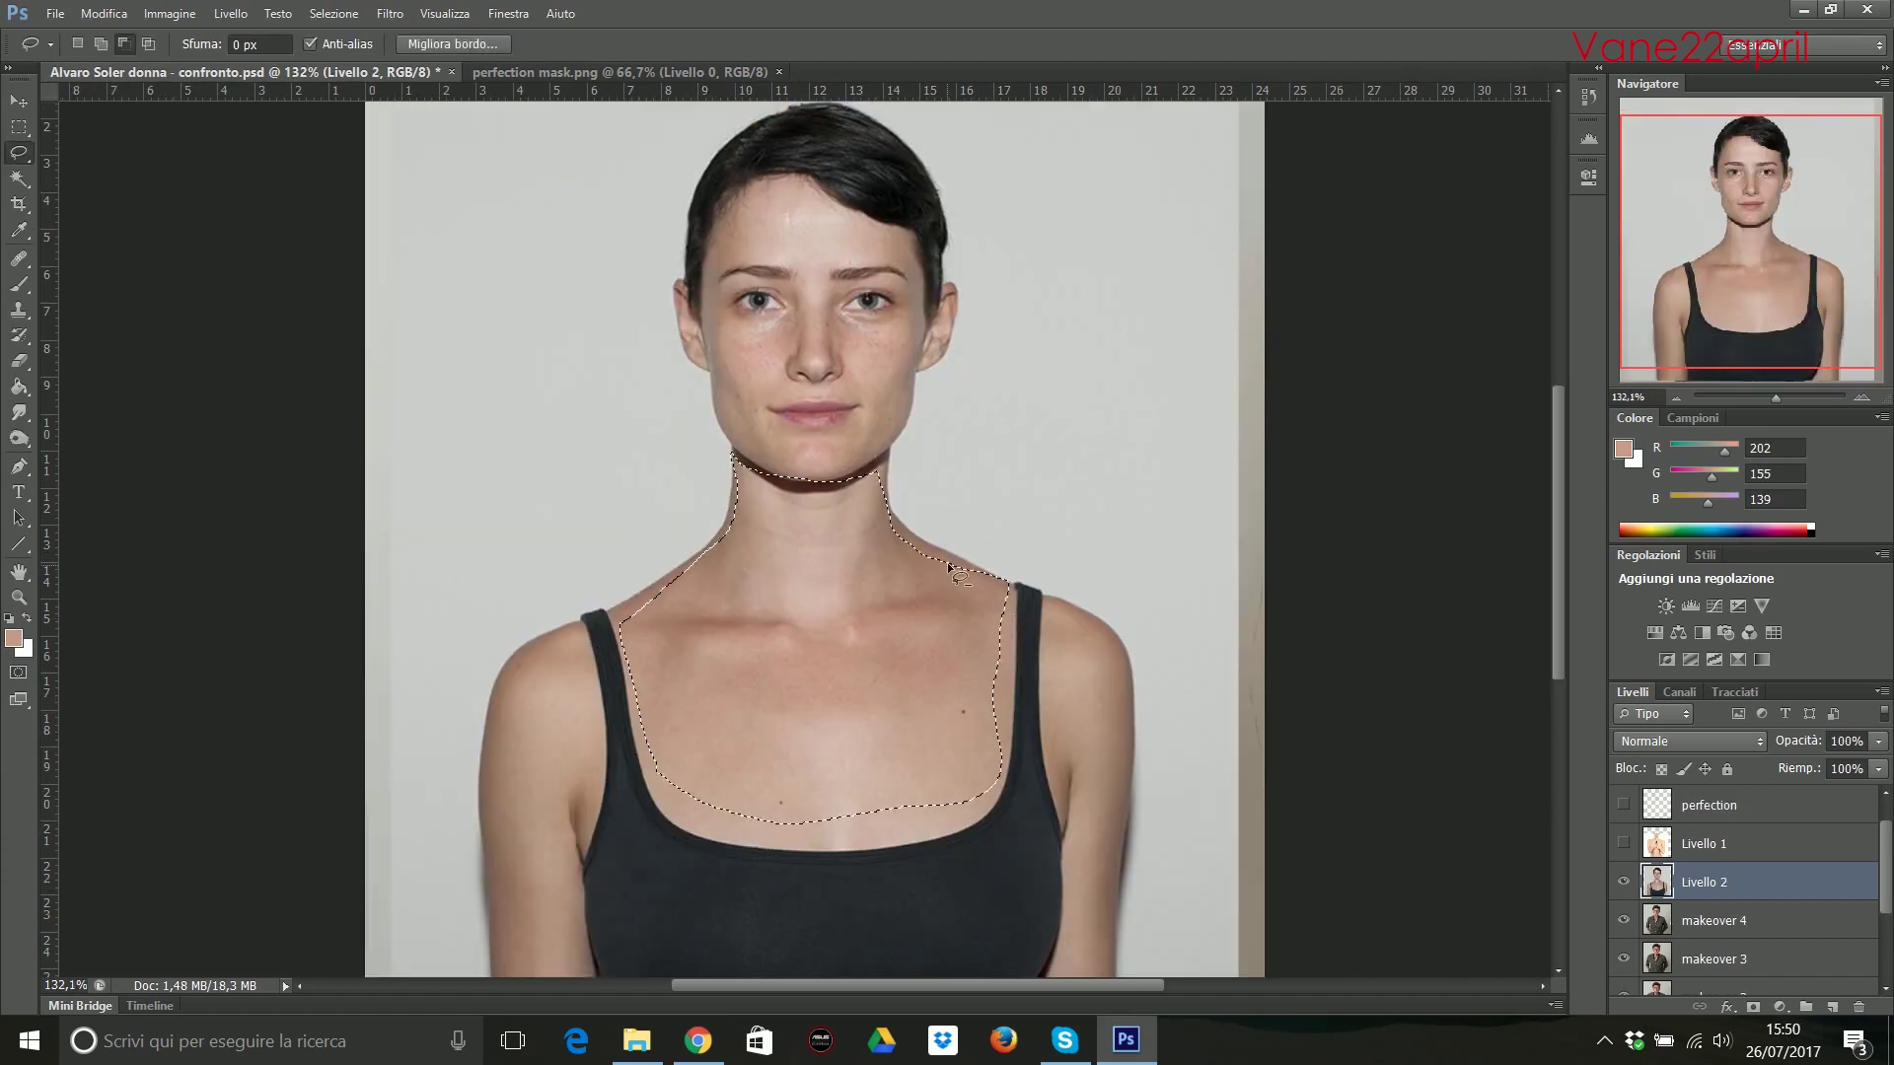
key(ctrl+j)
key(ctrl+t)
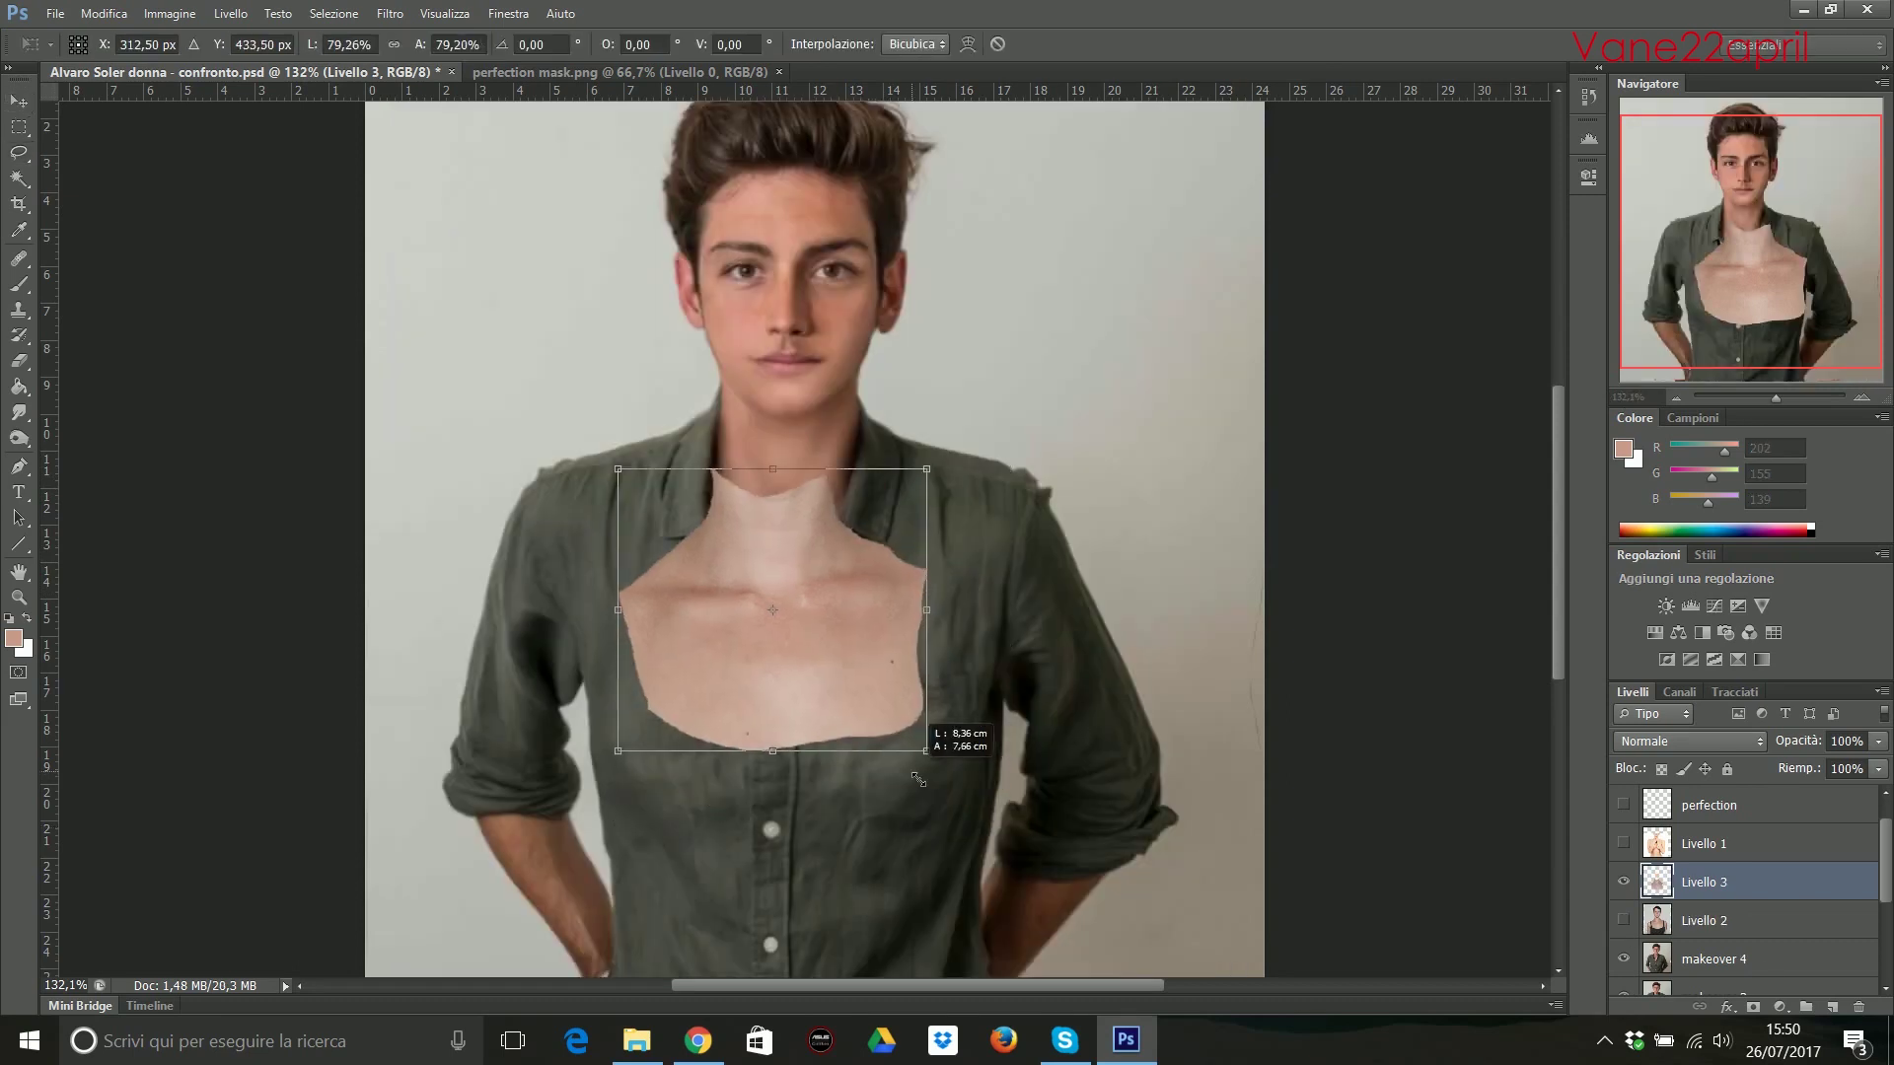
right_click(866, 537)
drag(961, 379, 967, 367)
key(ctrl+z)
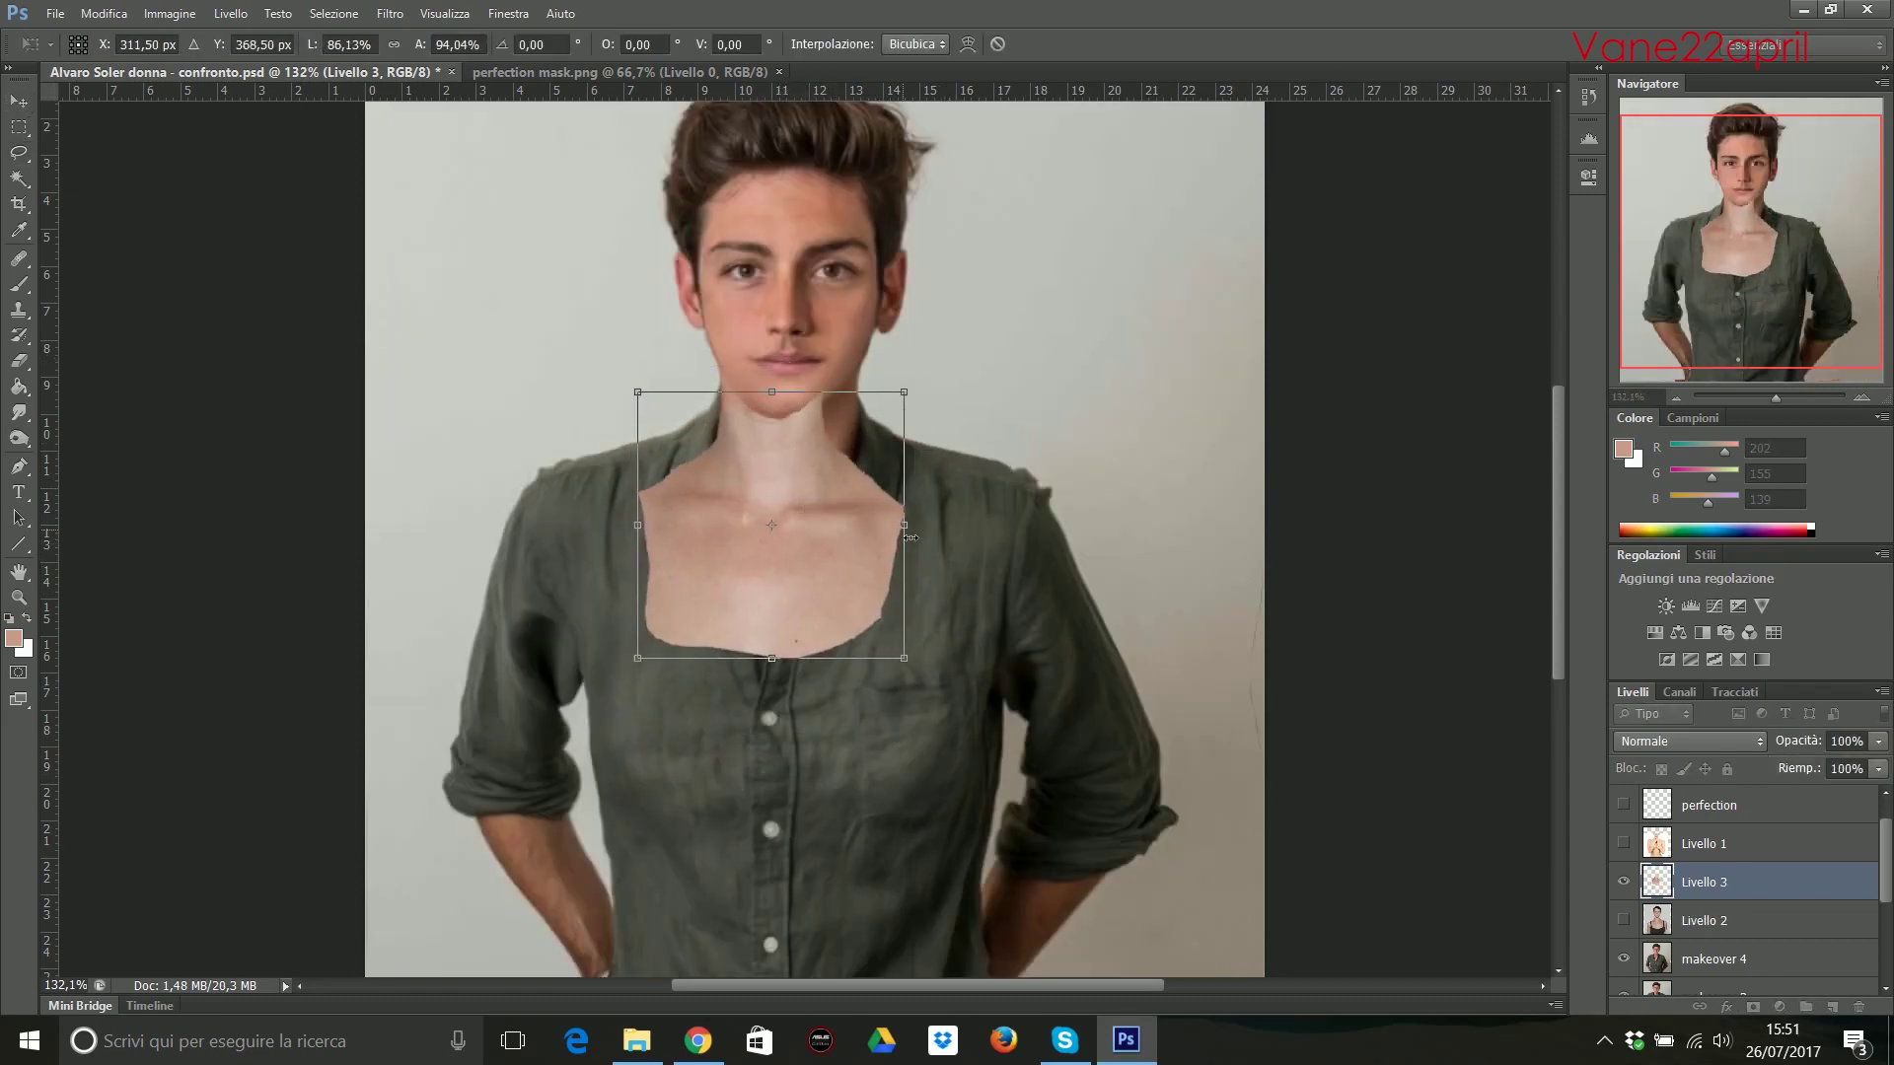
key(Return)
mouse_move(775, 400)
mouse_down()
mouse_move(803, 659)
mouse_move(846, 437)
mouse_move(868, 670)
mouse_up()
Erase the skin patch's hard and collar edges and fade it to about 64% opacity.
key(e)
key(shift+0)
drag(690, 513, 710, 671)
drag(848, 464, 846, 430)
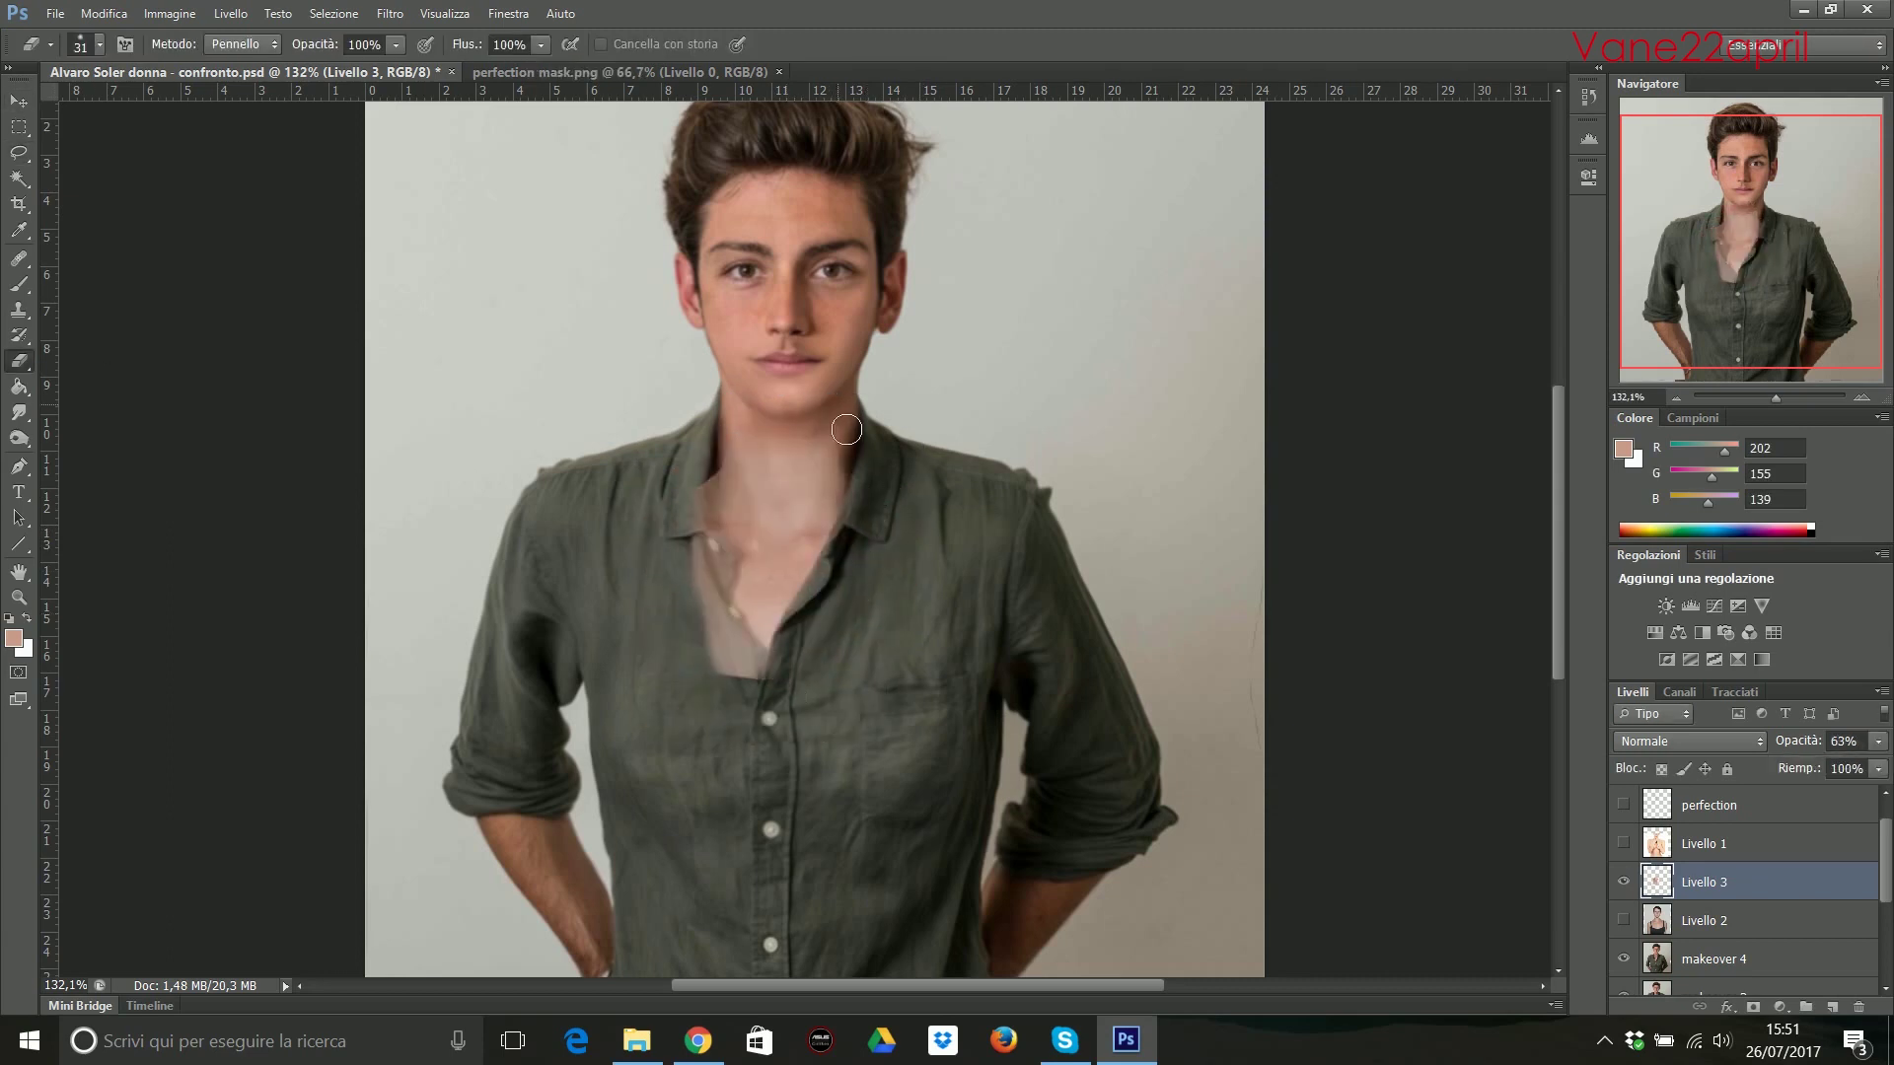
mouse_move(710, 473)
mouse_down()
mouse_move(715, 646)
mouse_move(738, 636)
mouse_up()
text(100)
key(Return)
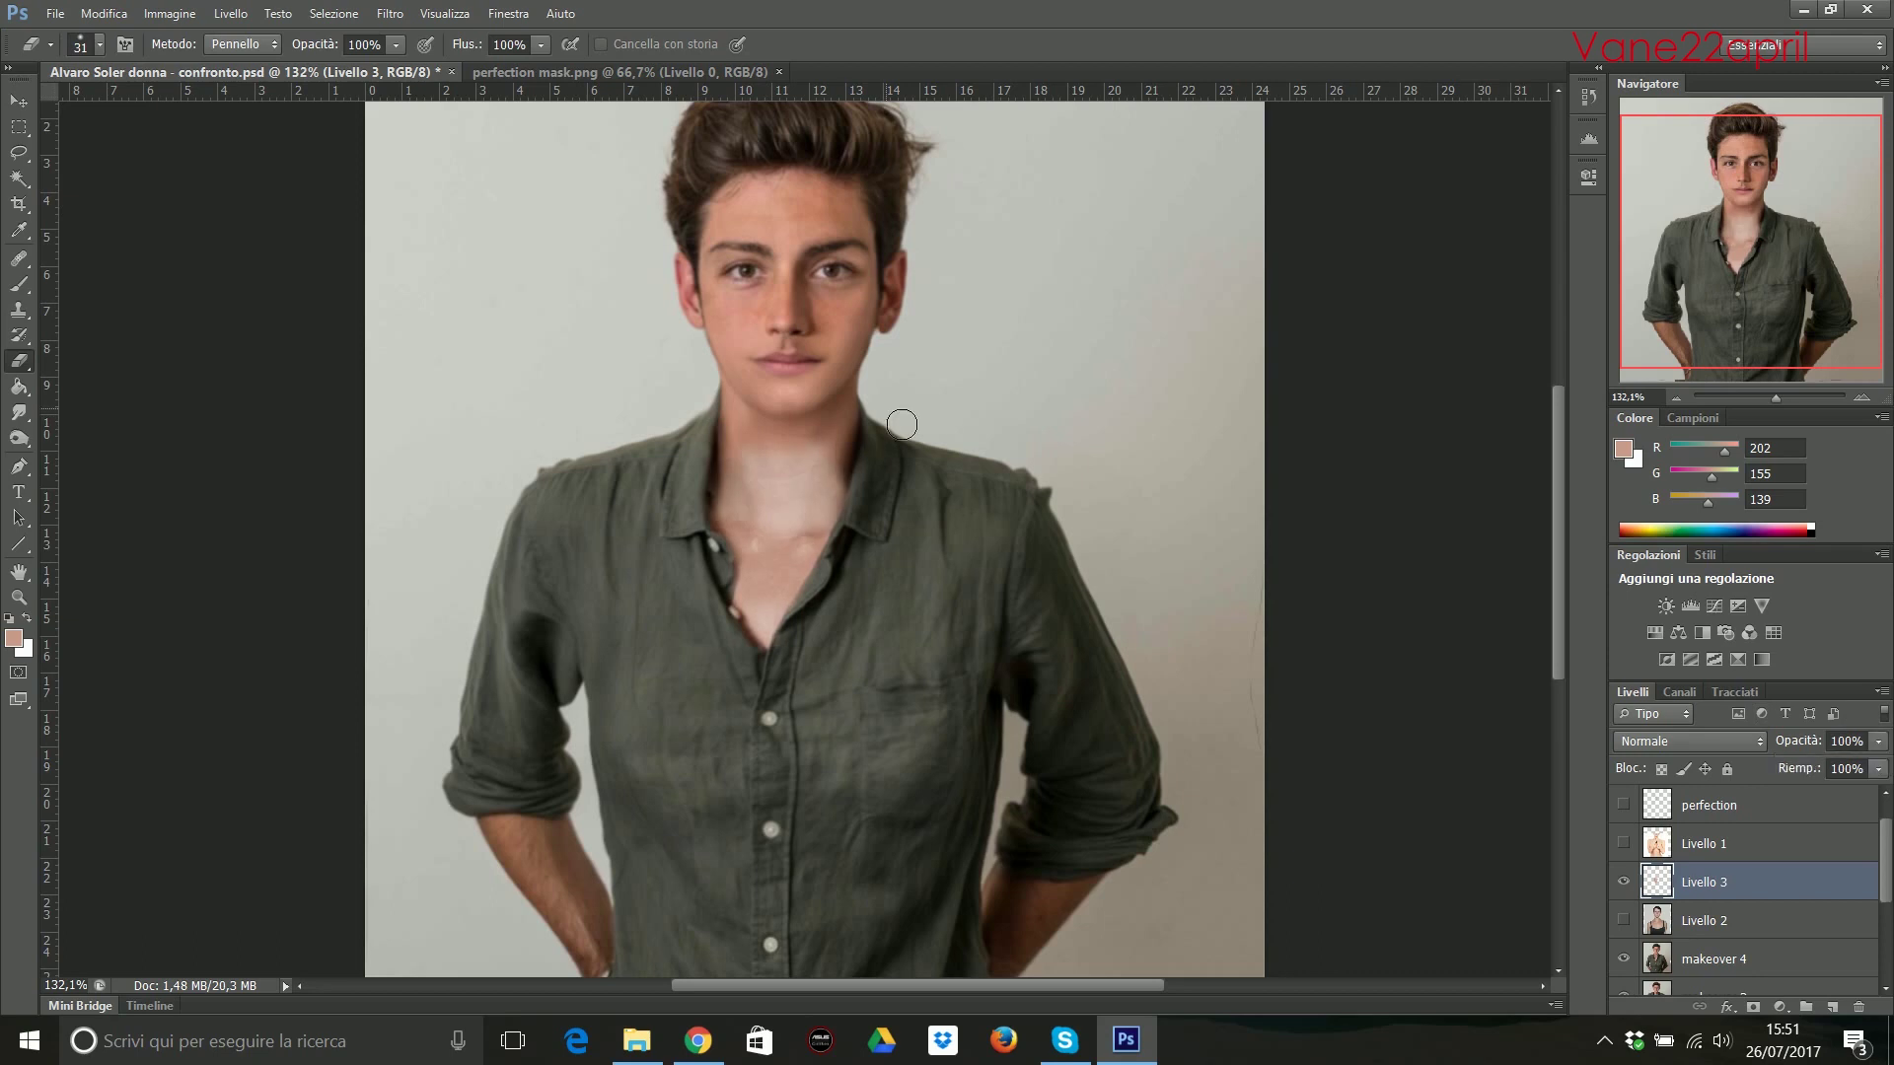
key(shift+1)
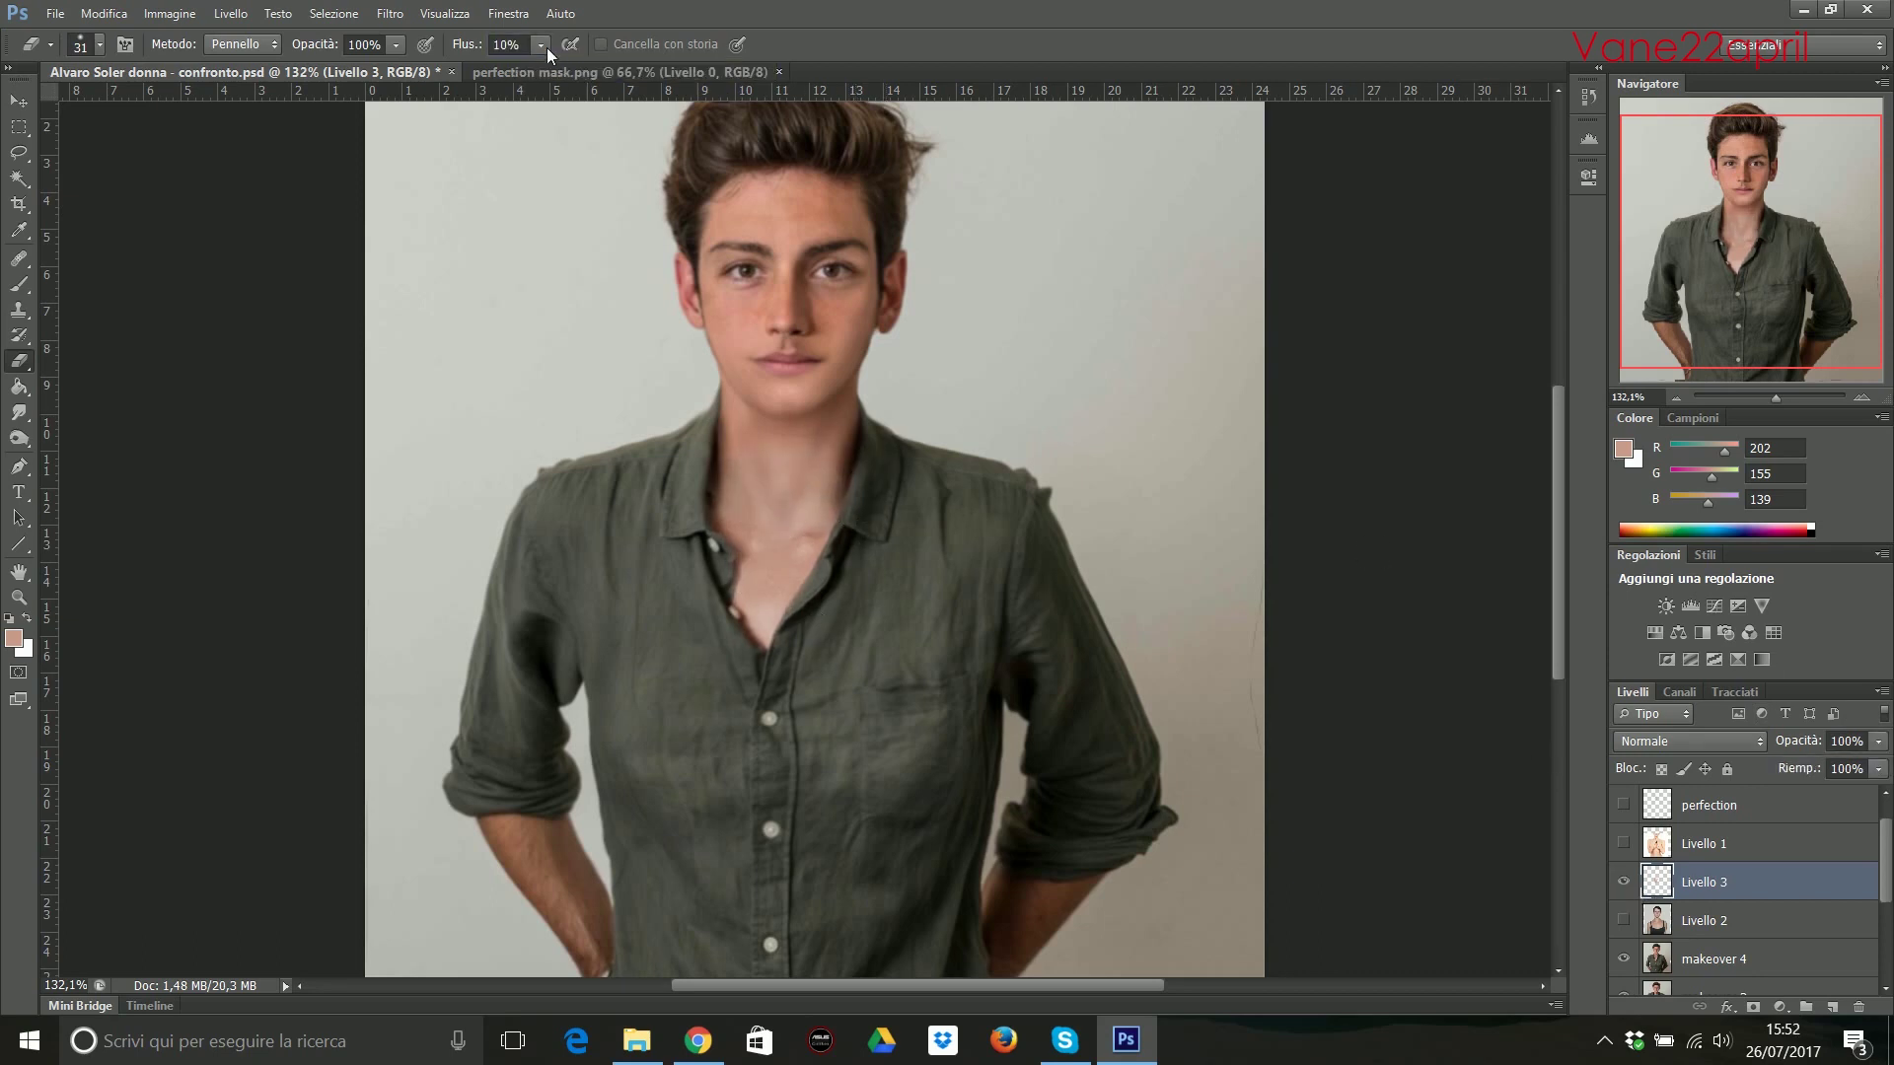
drag(1878, 741, 1843, 767)
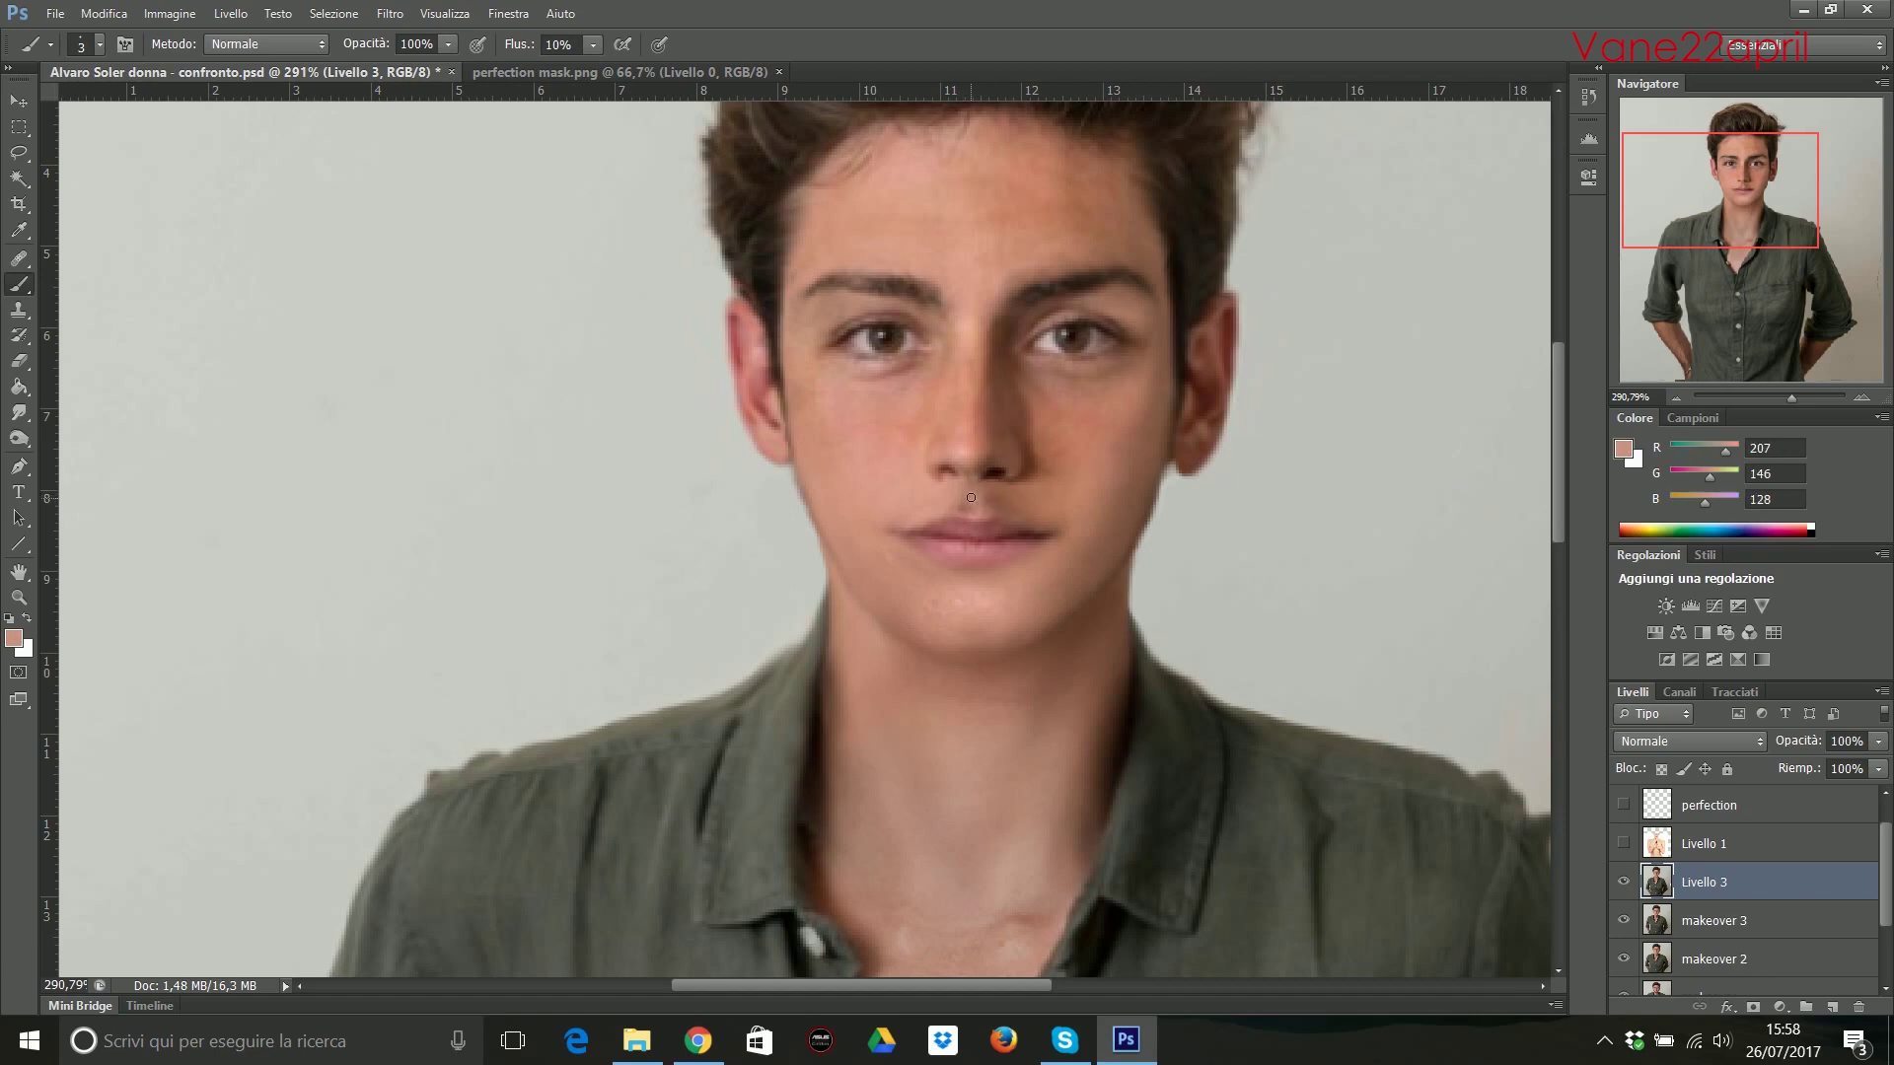
Add a blending layer and set up the Smudge tool to soften the chin.
scroll(970, 497, down, 1)
key(bracketright)
key(bracketright)
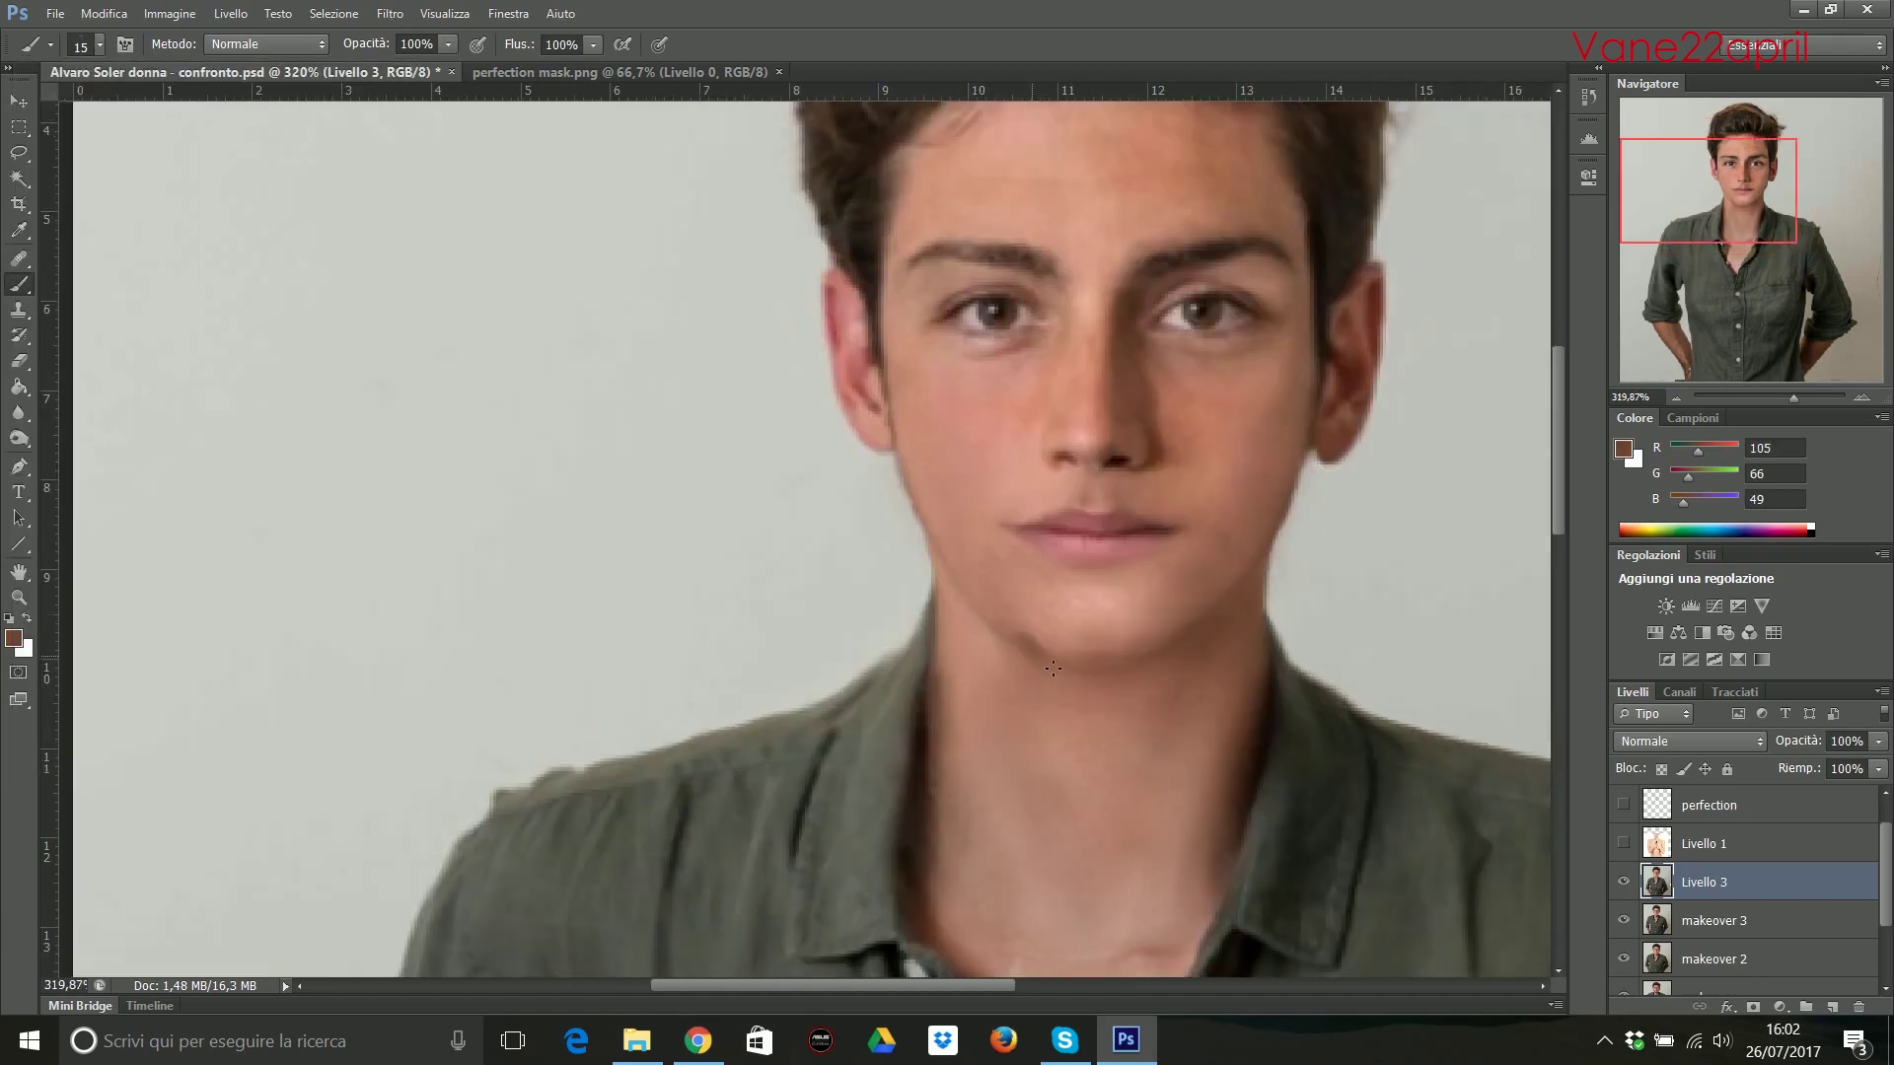
key(shift+1)
key(ctrl+shift+alt+n)
scroll(987, 641, up, 1)
scroll(1167, 661, up, 1)
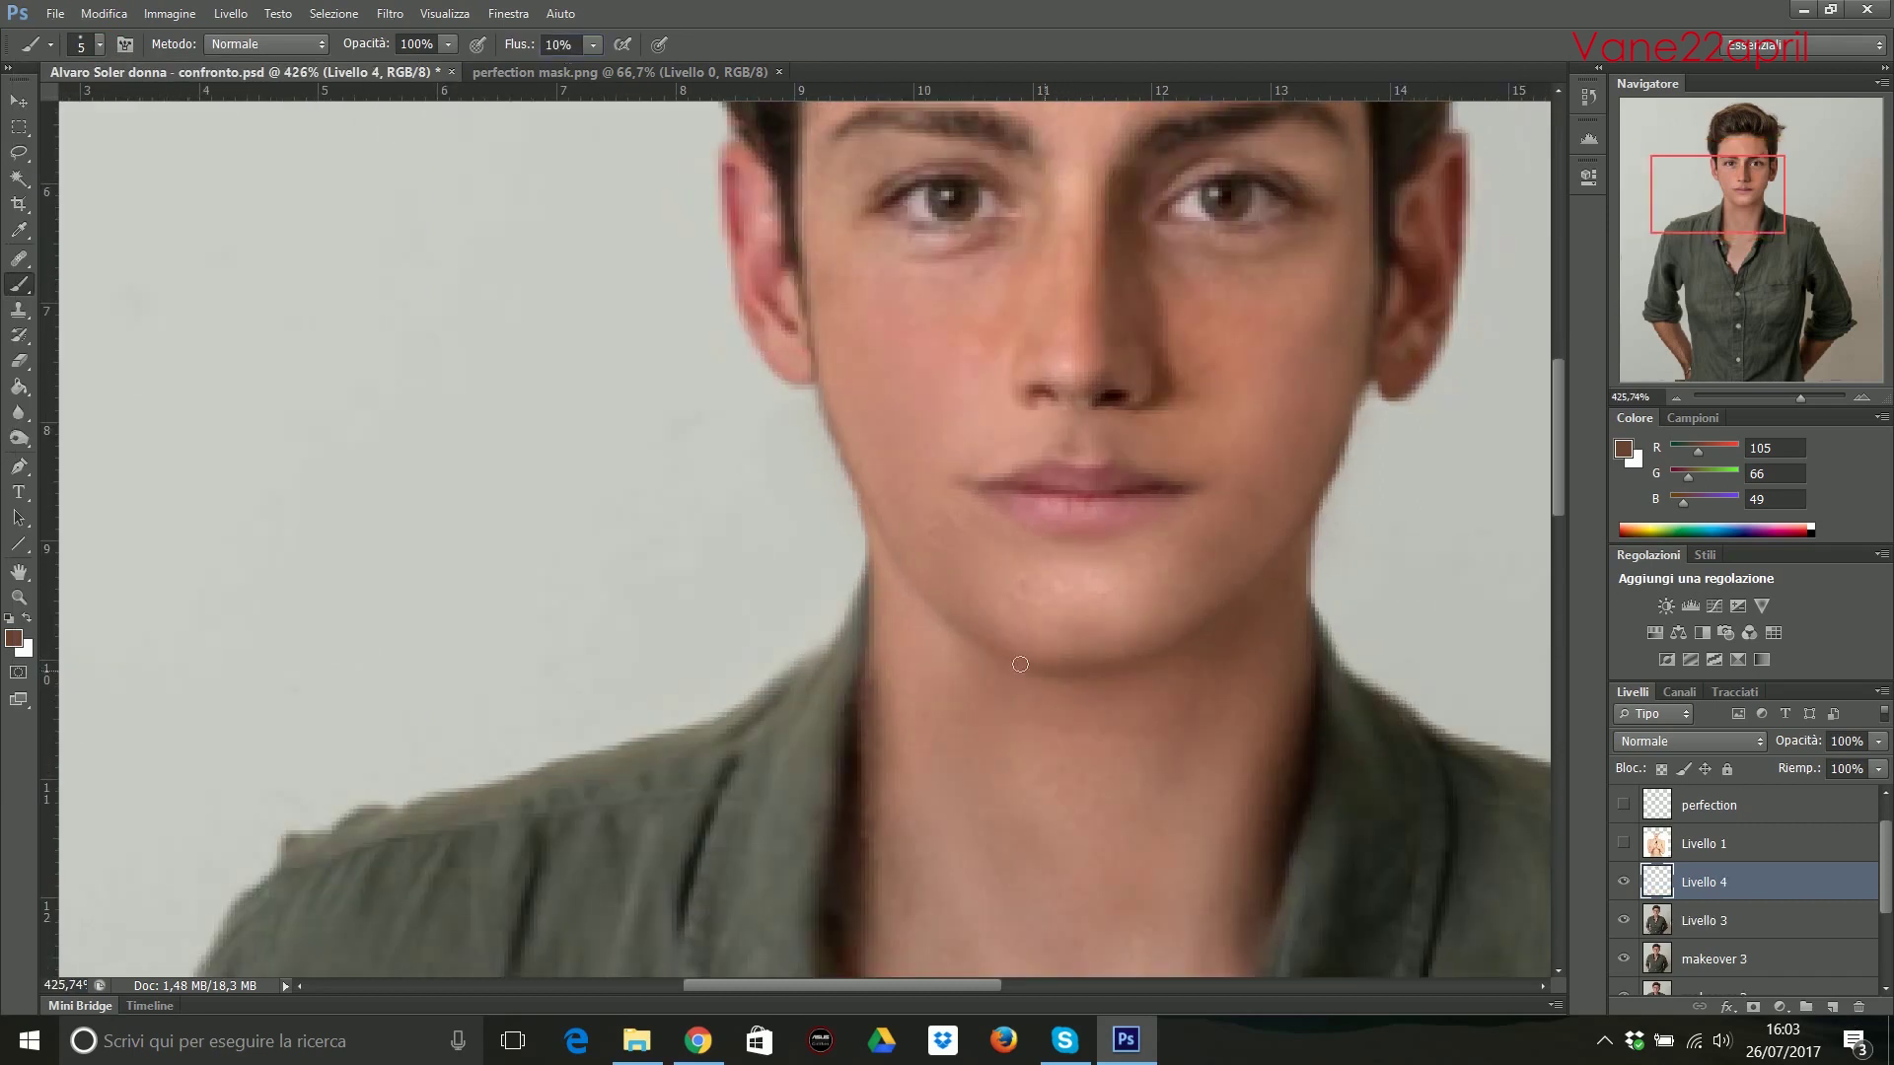
click(19, 412)
right_click(19, 413)
click(60, 461)
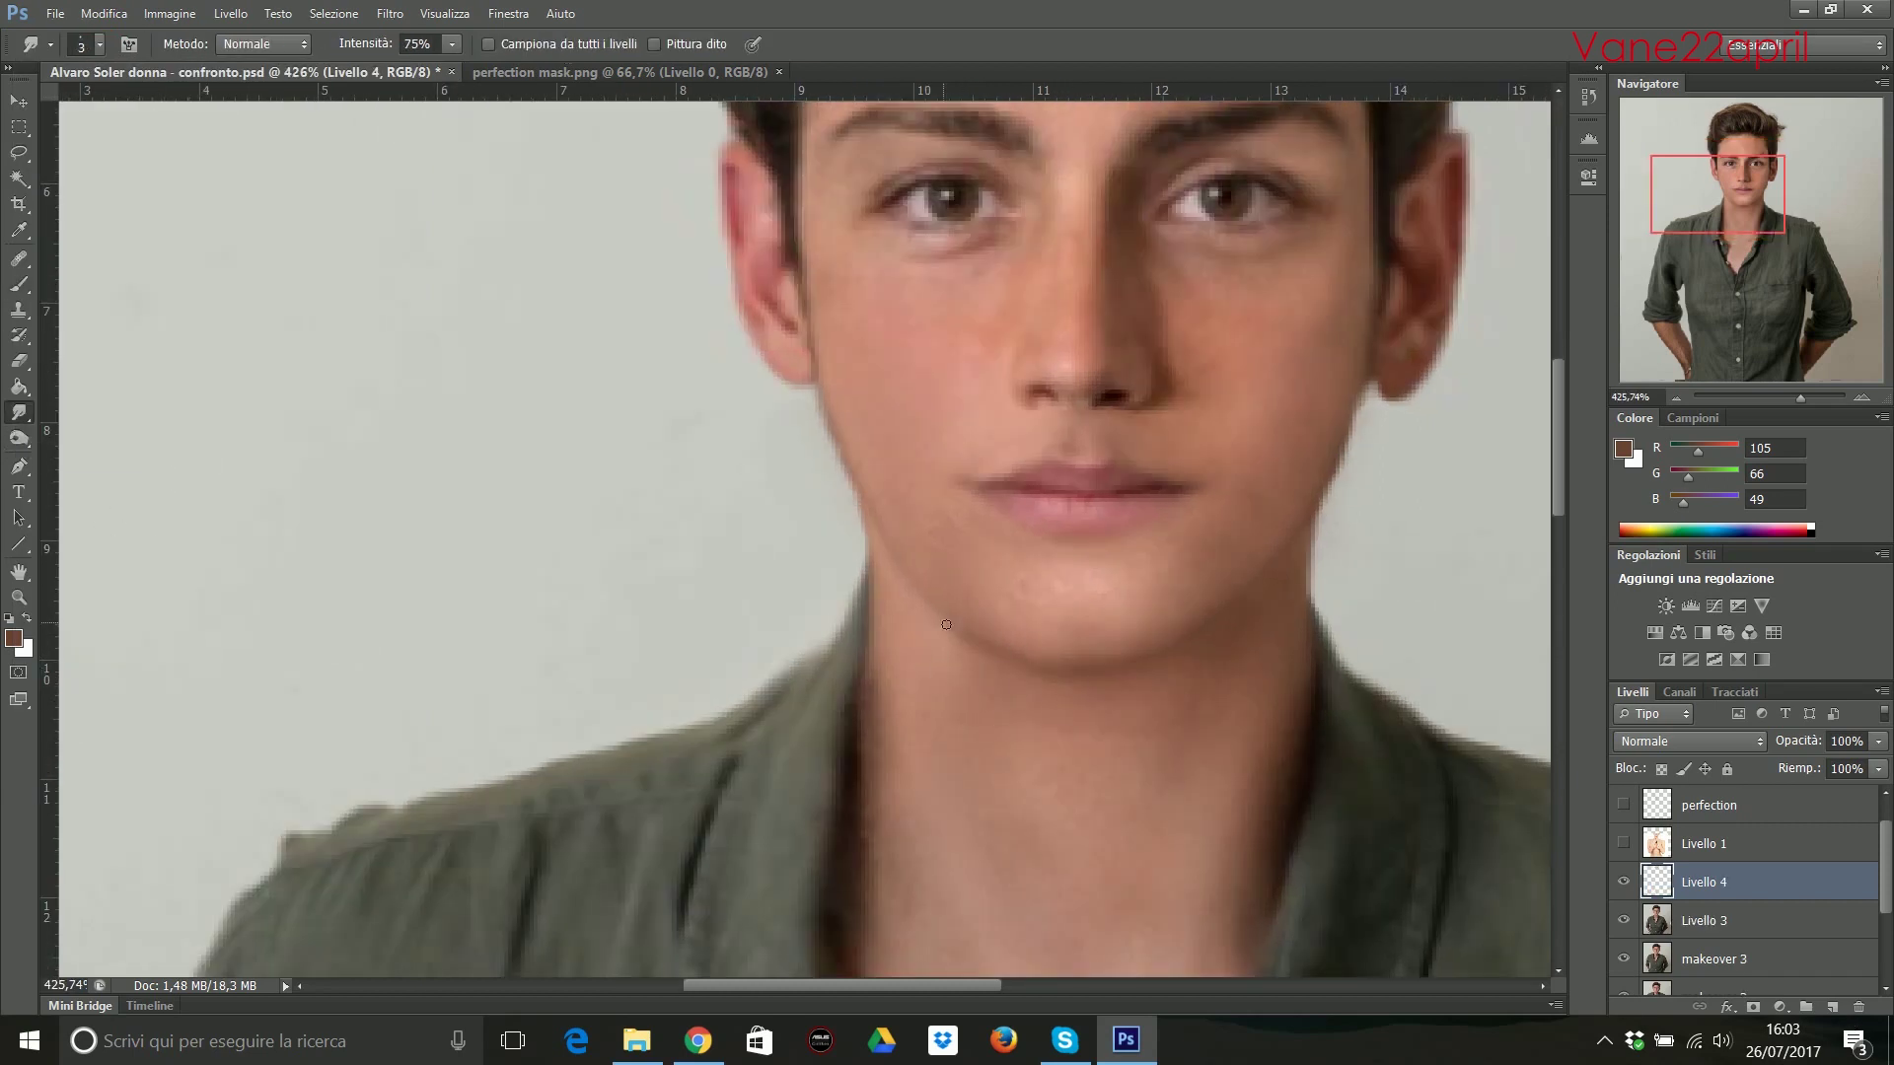
right_click(1140, 666)
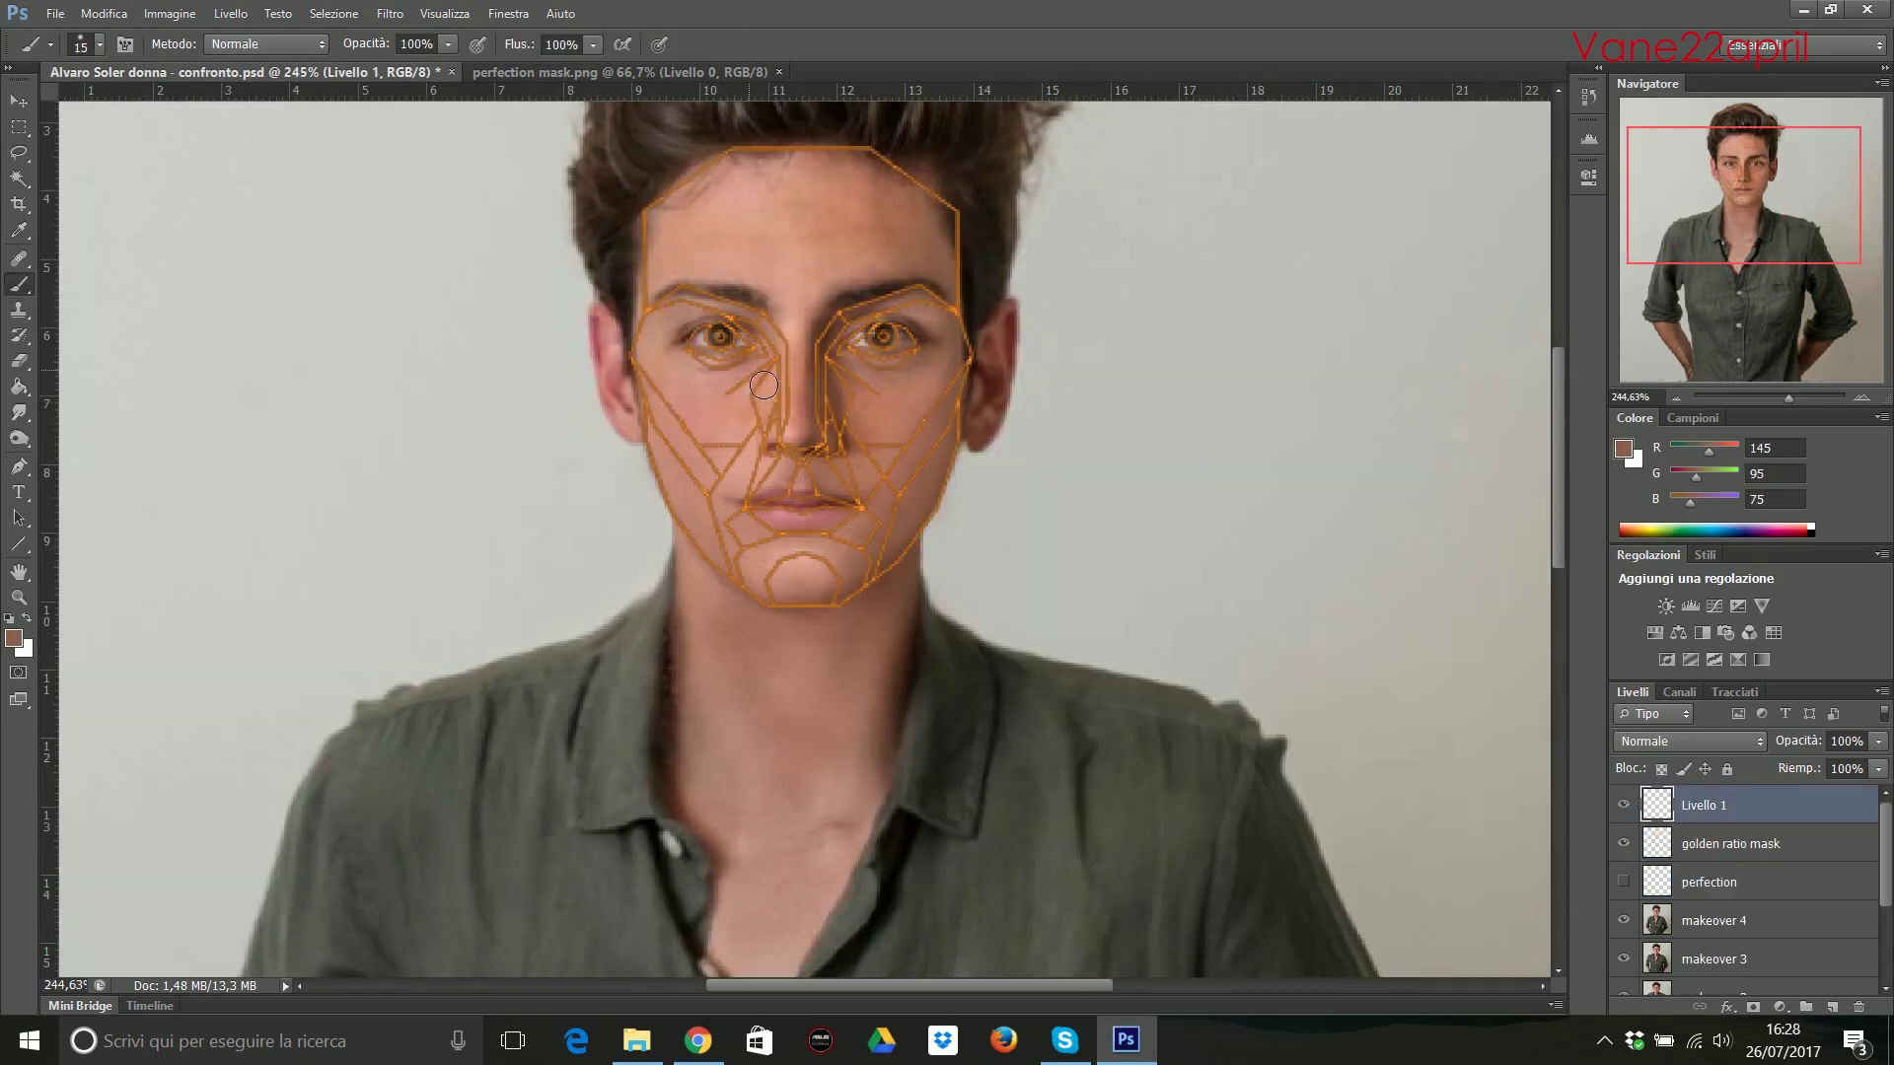
Paint pink highlights on both cheeks and add a shadow layer with a darker skin tone.
drag(668, 375, 707, 456)
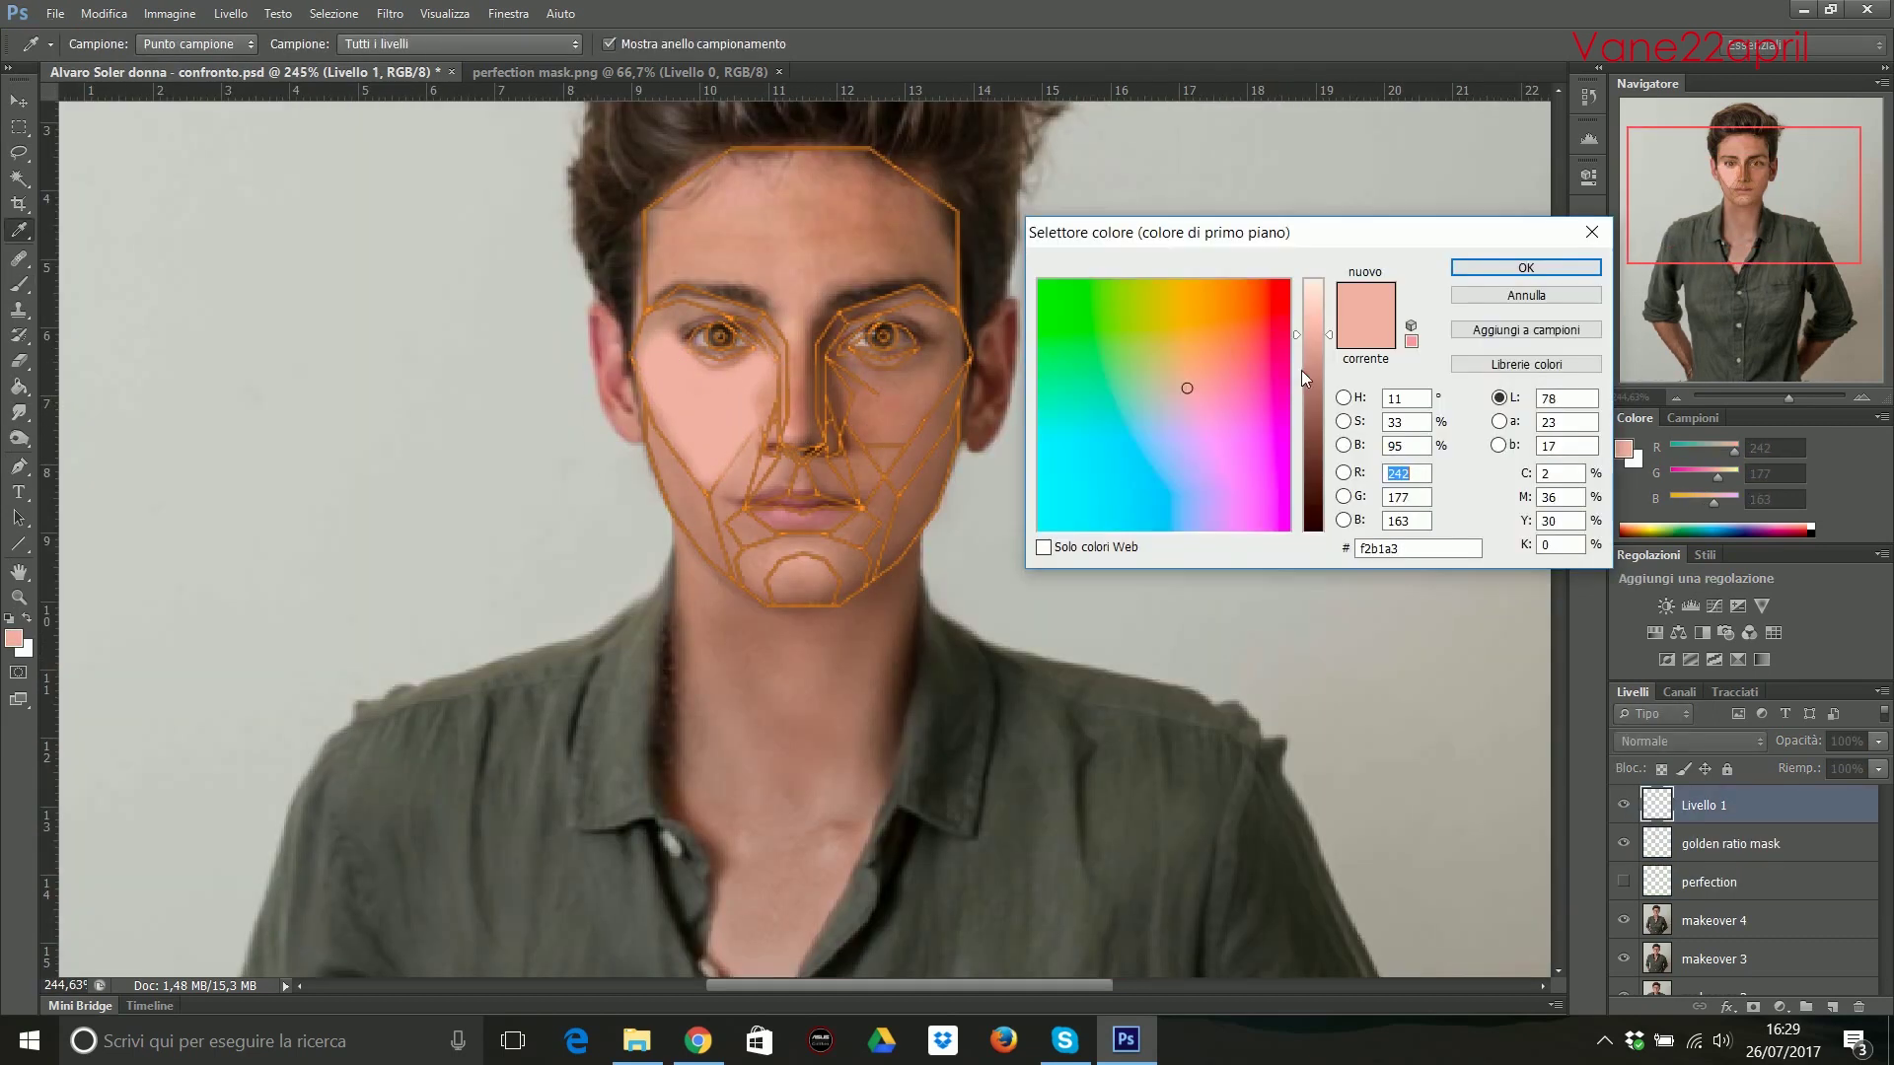
drag(937, 360, 911, 459)
click(1734, 845)
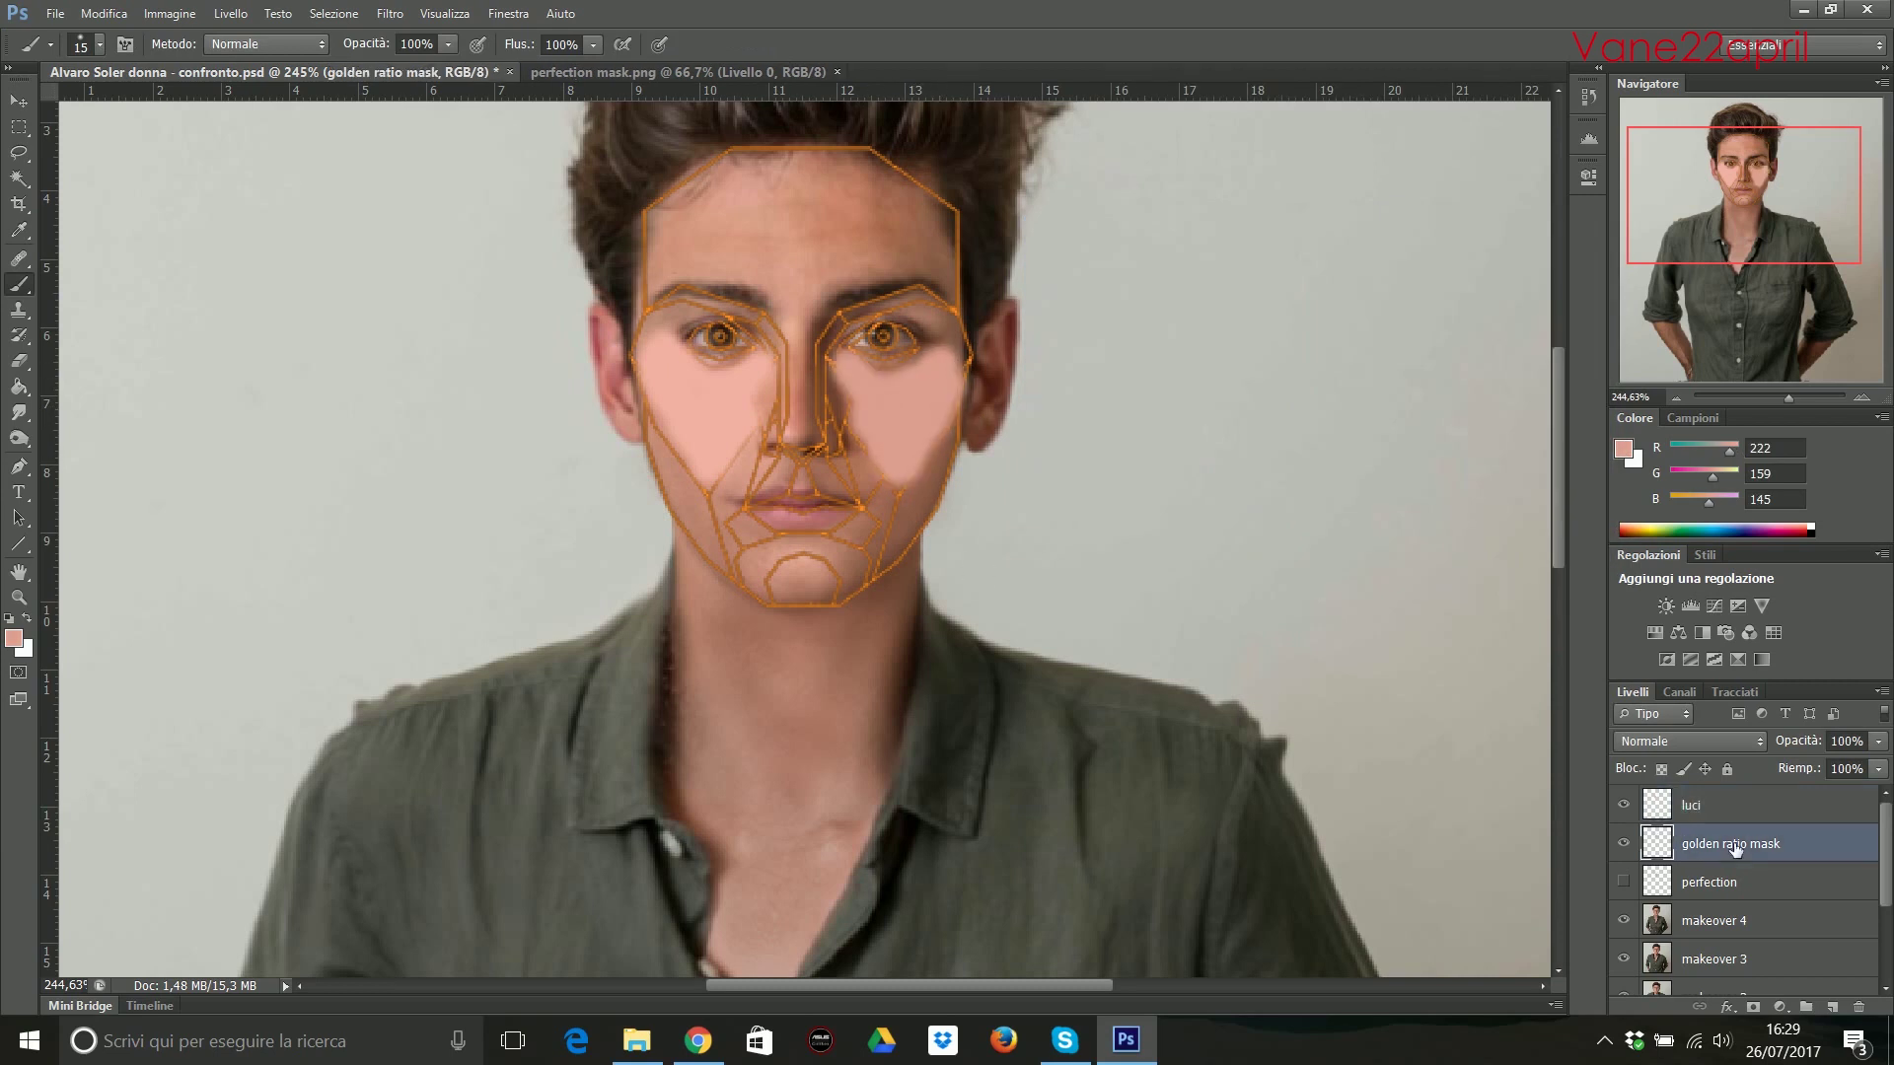
click(1831, 1008)
alt+click(734, 566)
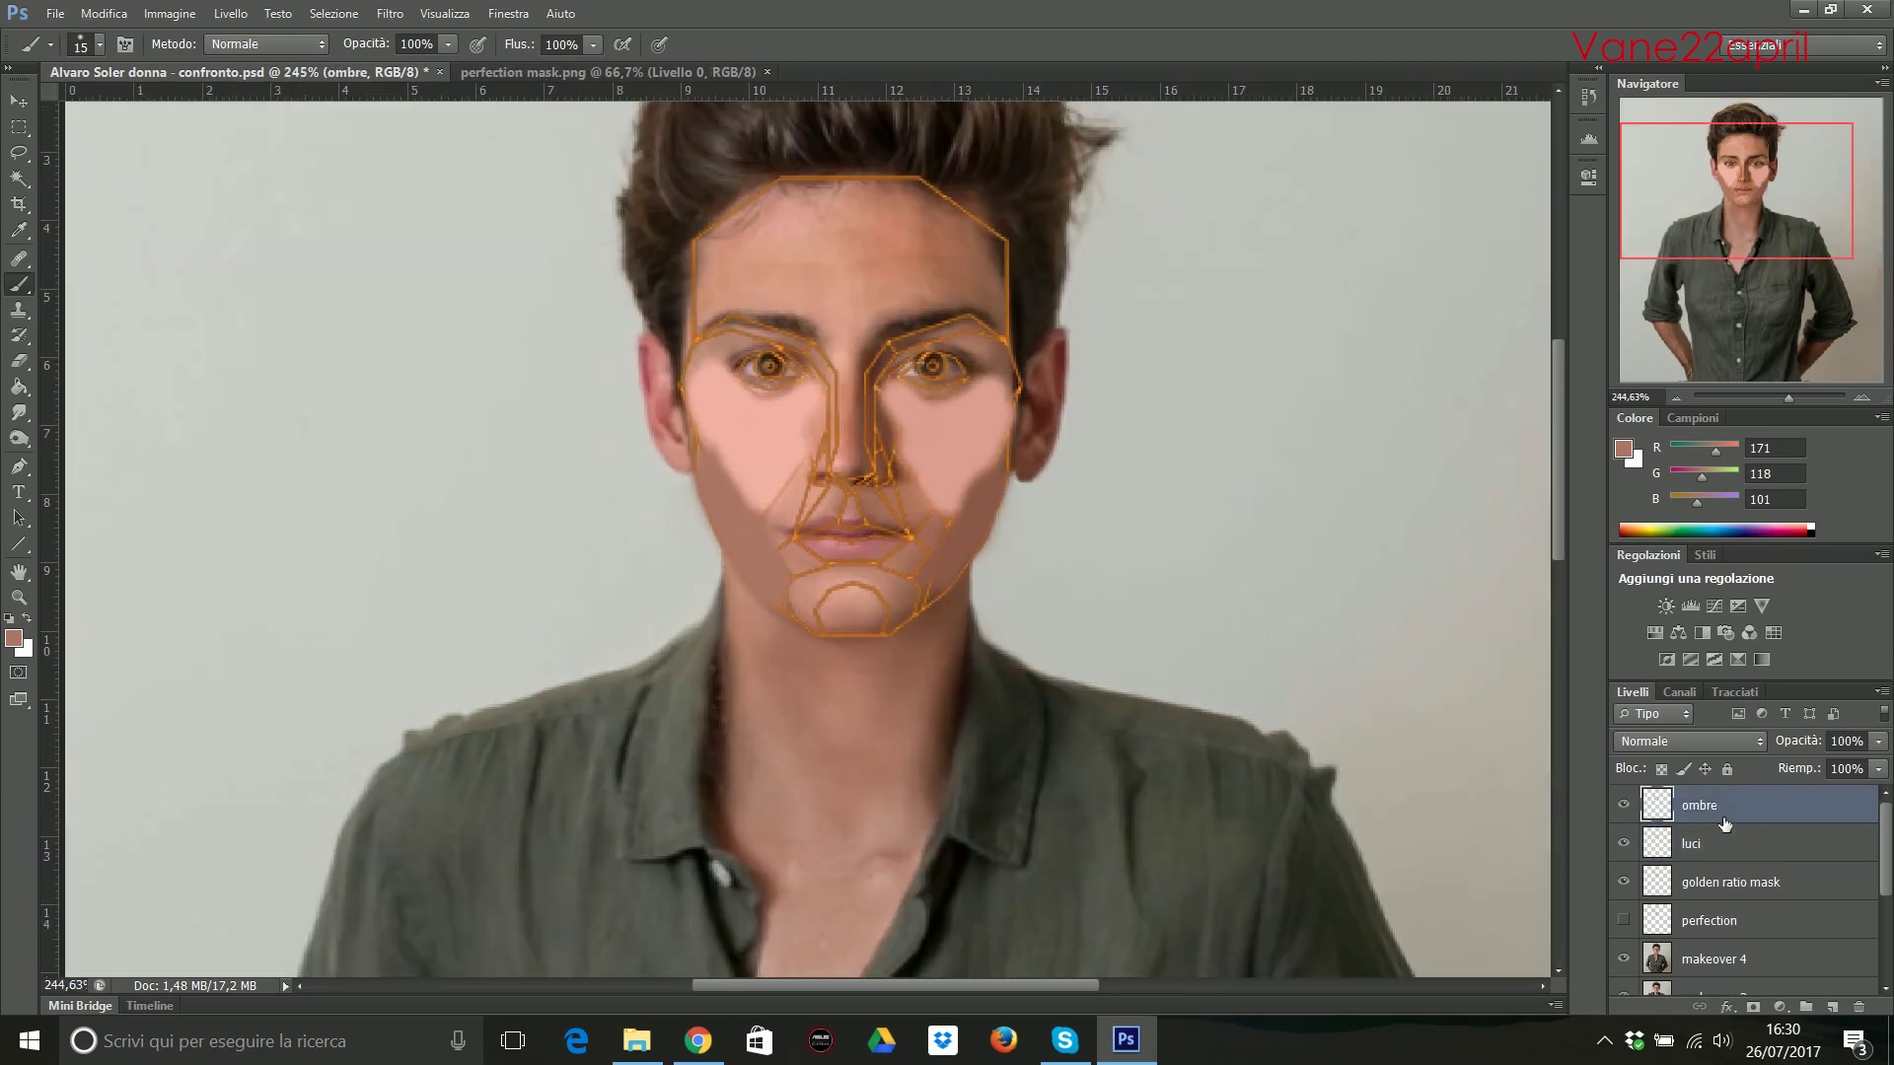
Hide the golden ratio guides and smudge-blend the highlight and shadow layers.
click(1623, 882)
click(1731, 843)
click(169, 13)
click(17, 412)
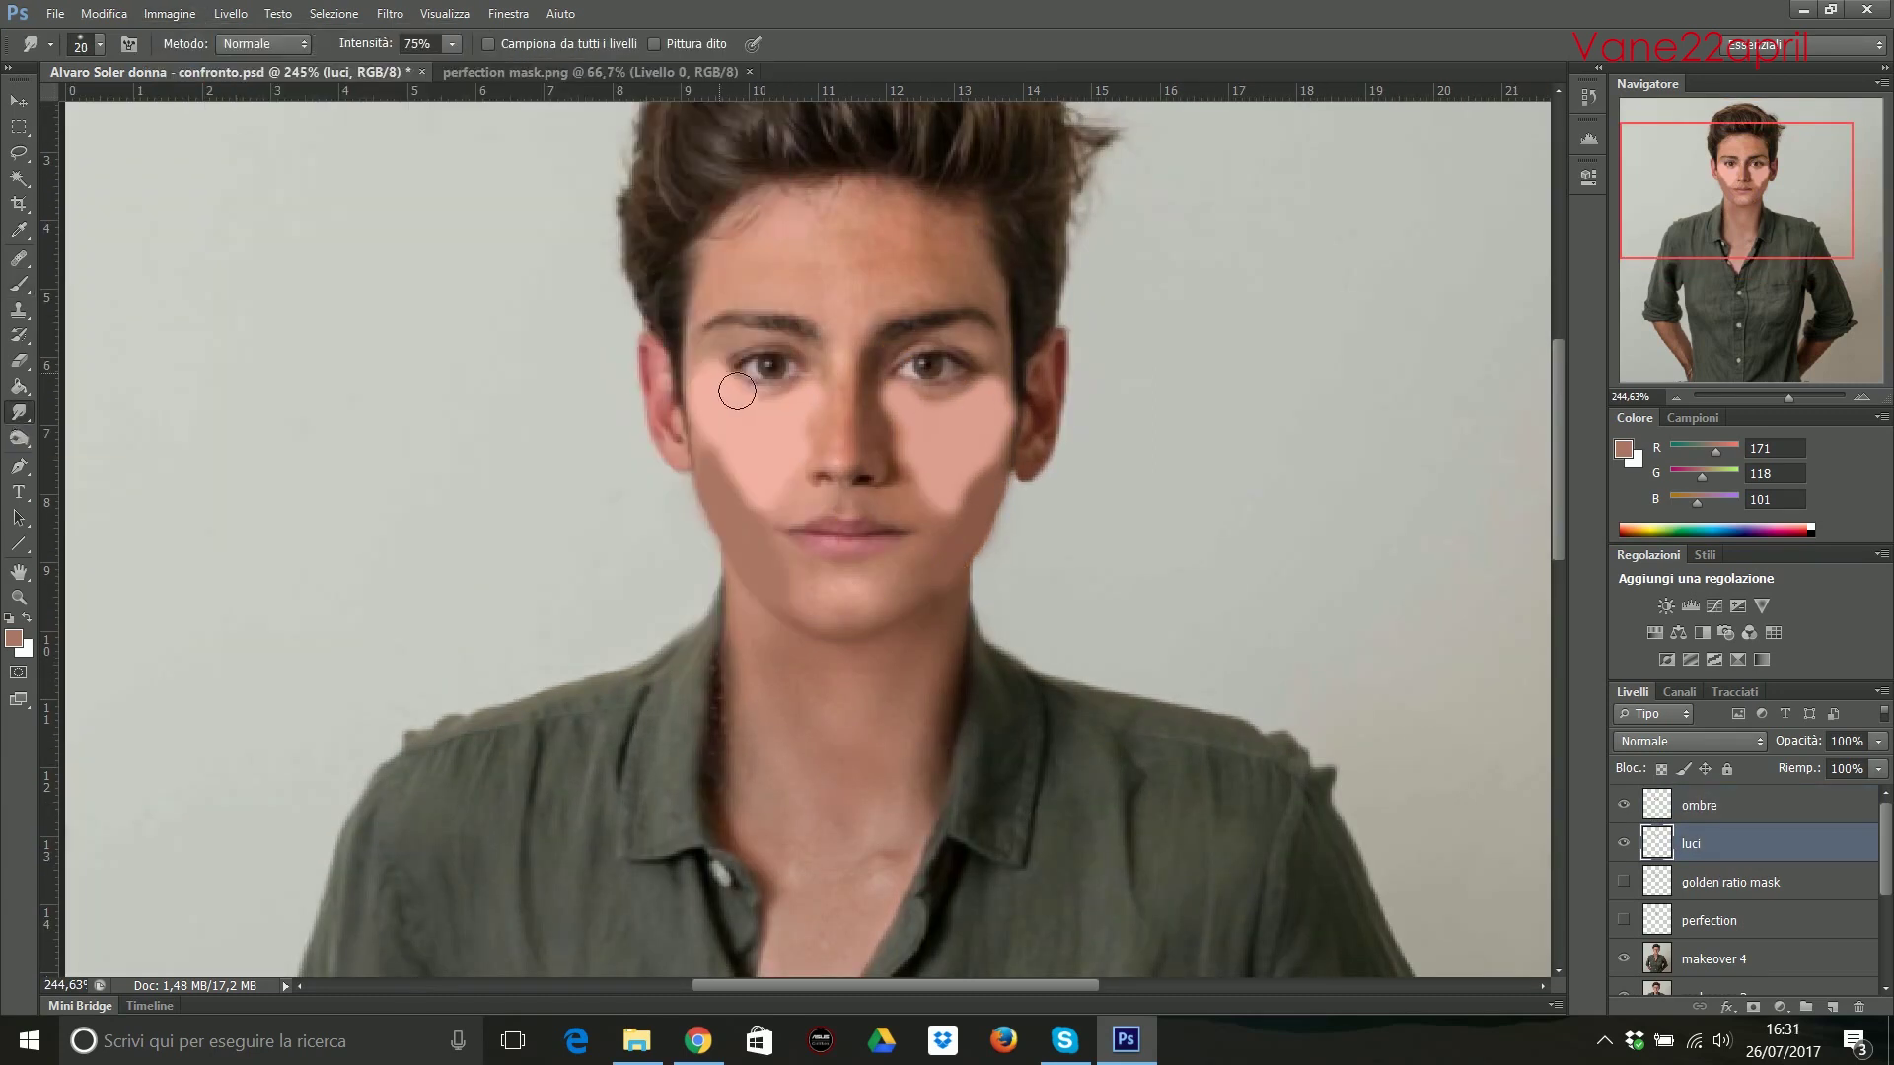
key(alt+bracketright)
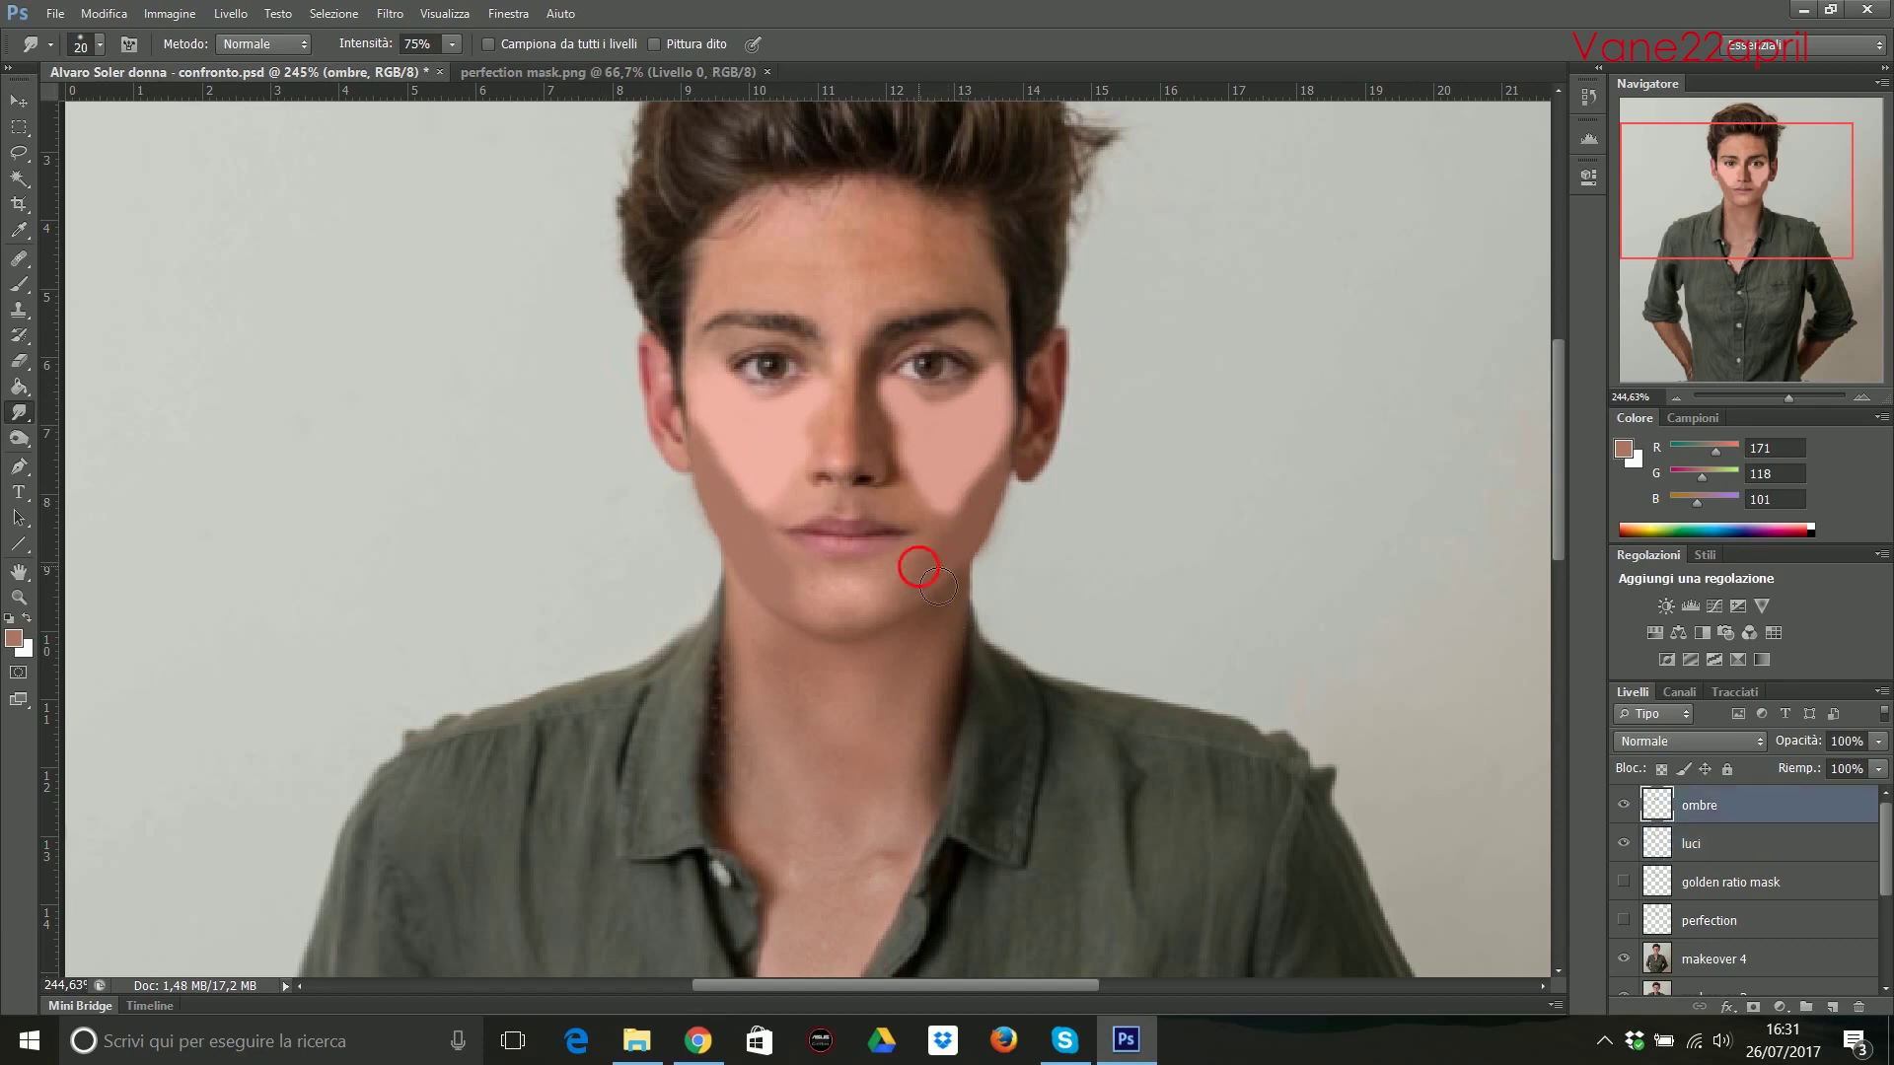
click(389, 13)
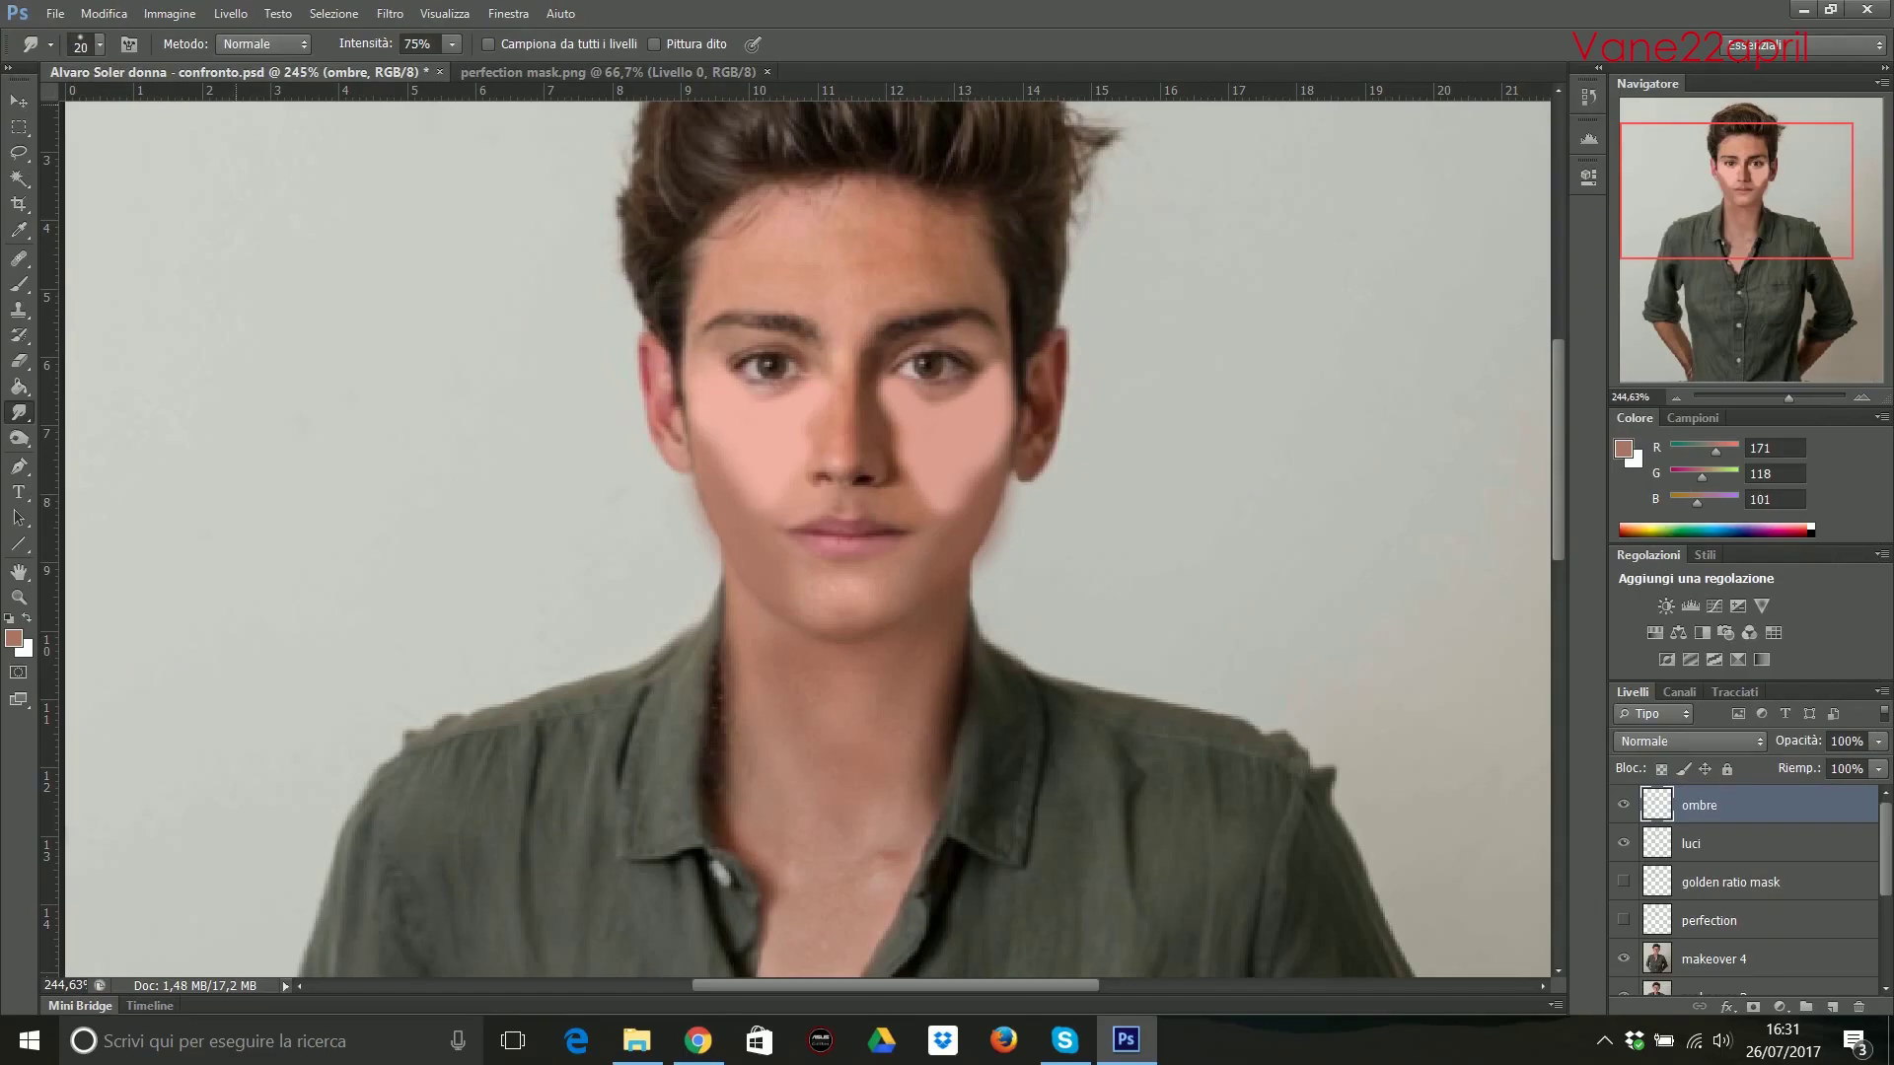
click(390, 13)
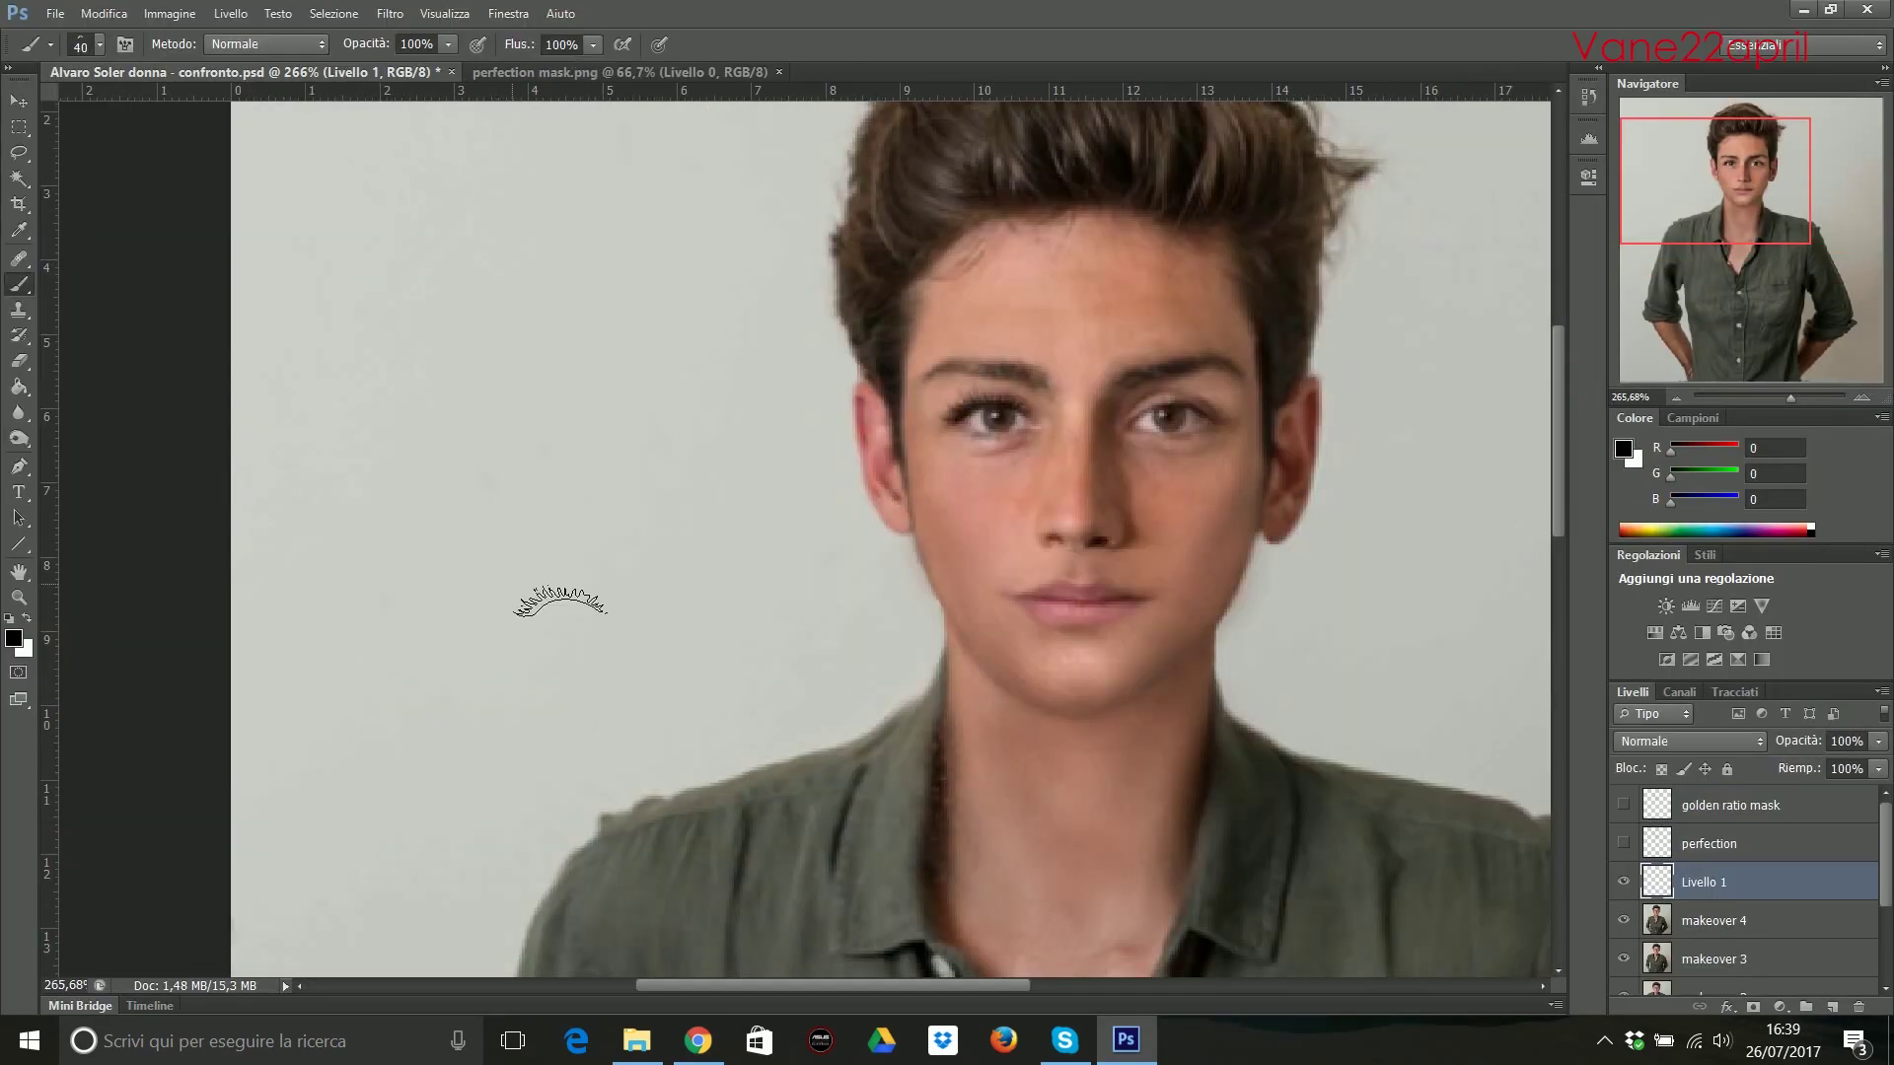
Duplicate the eyelash layer for the other eye and rename the lower lashes 'ciglia inferiori'.
key(ctrl+j)
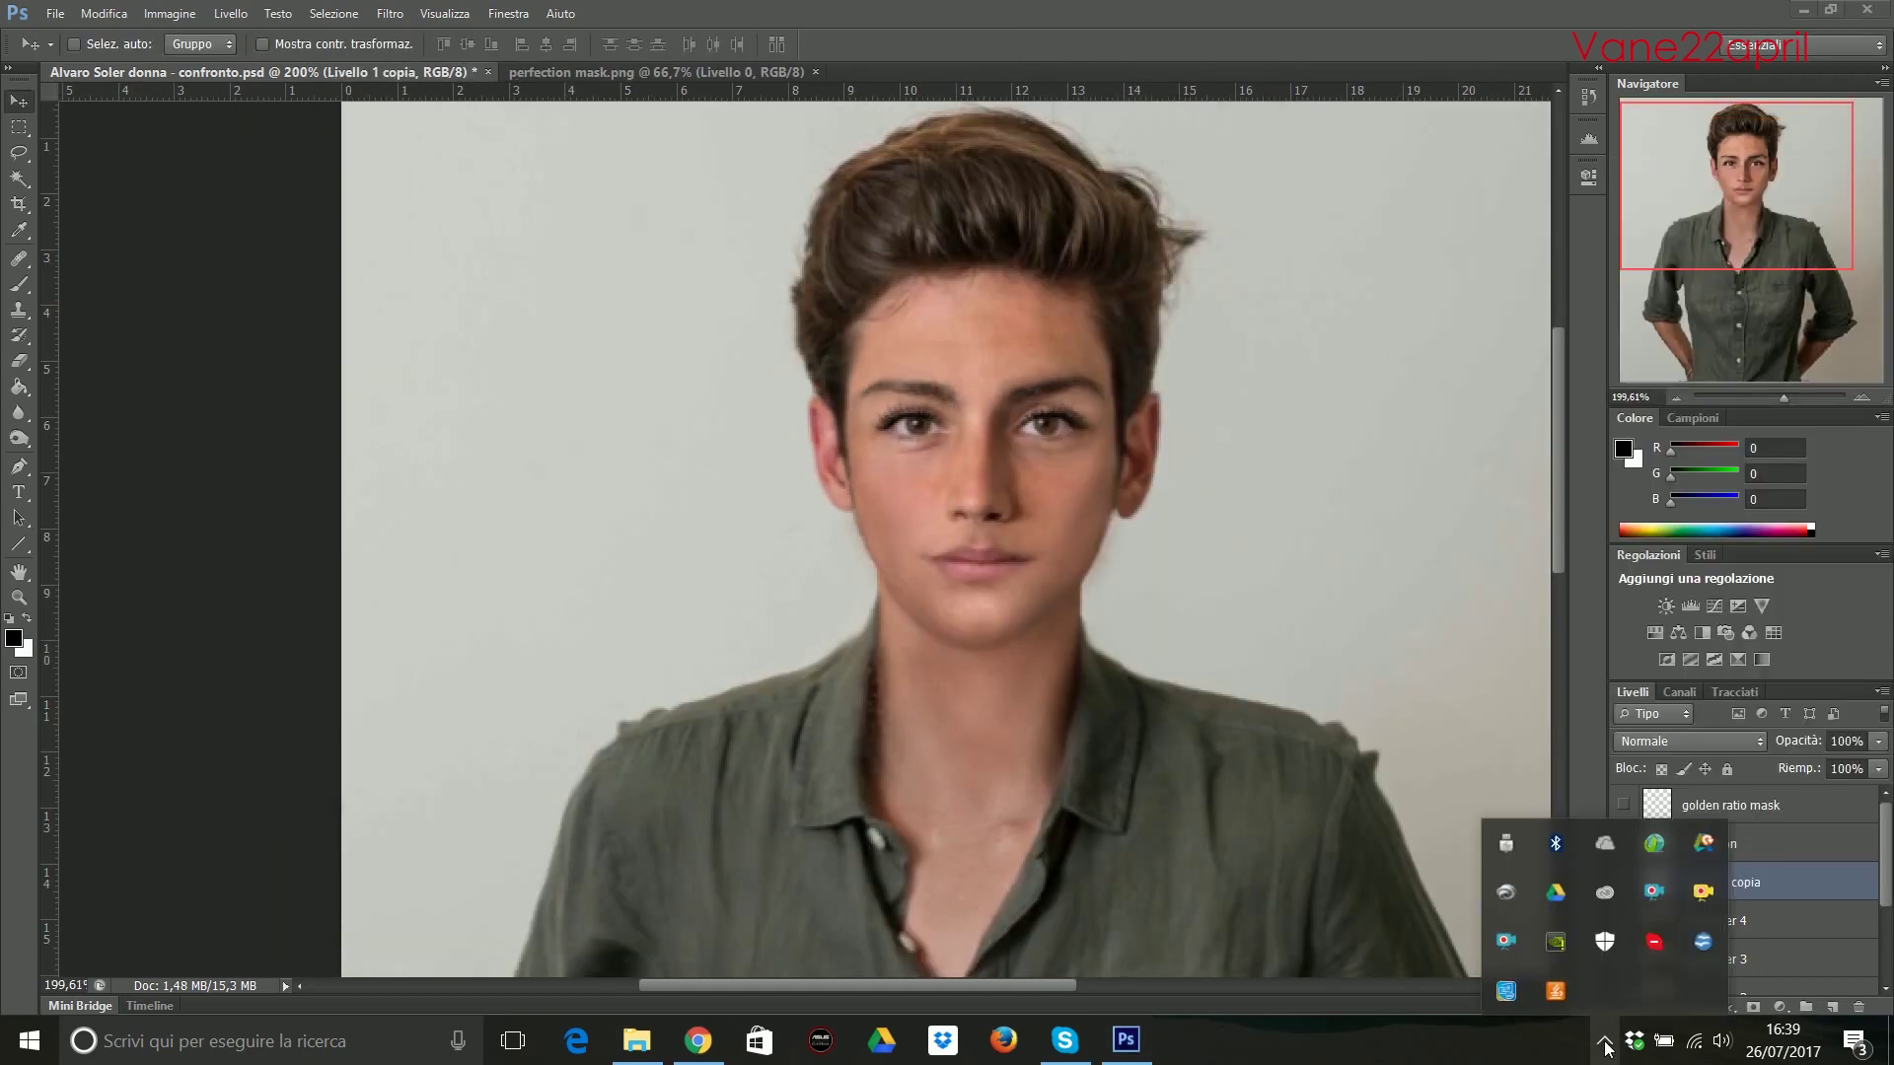
double_click(1752, 881)
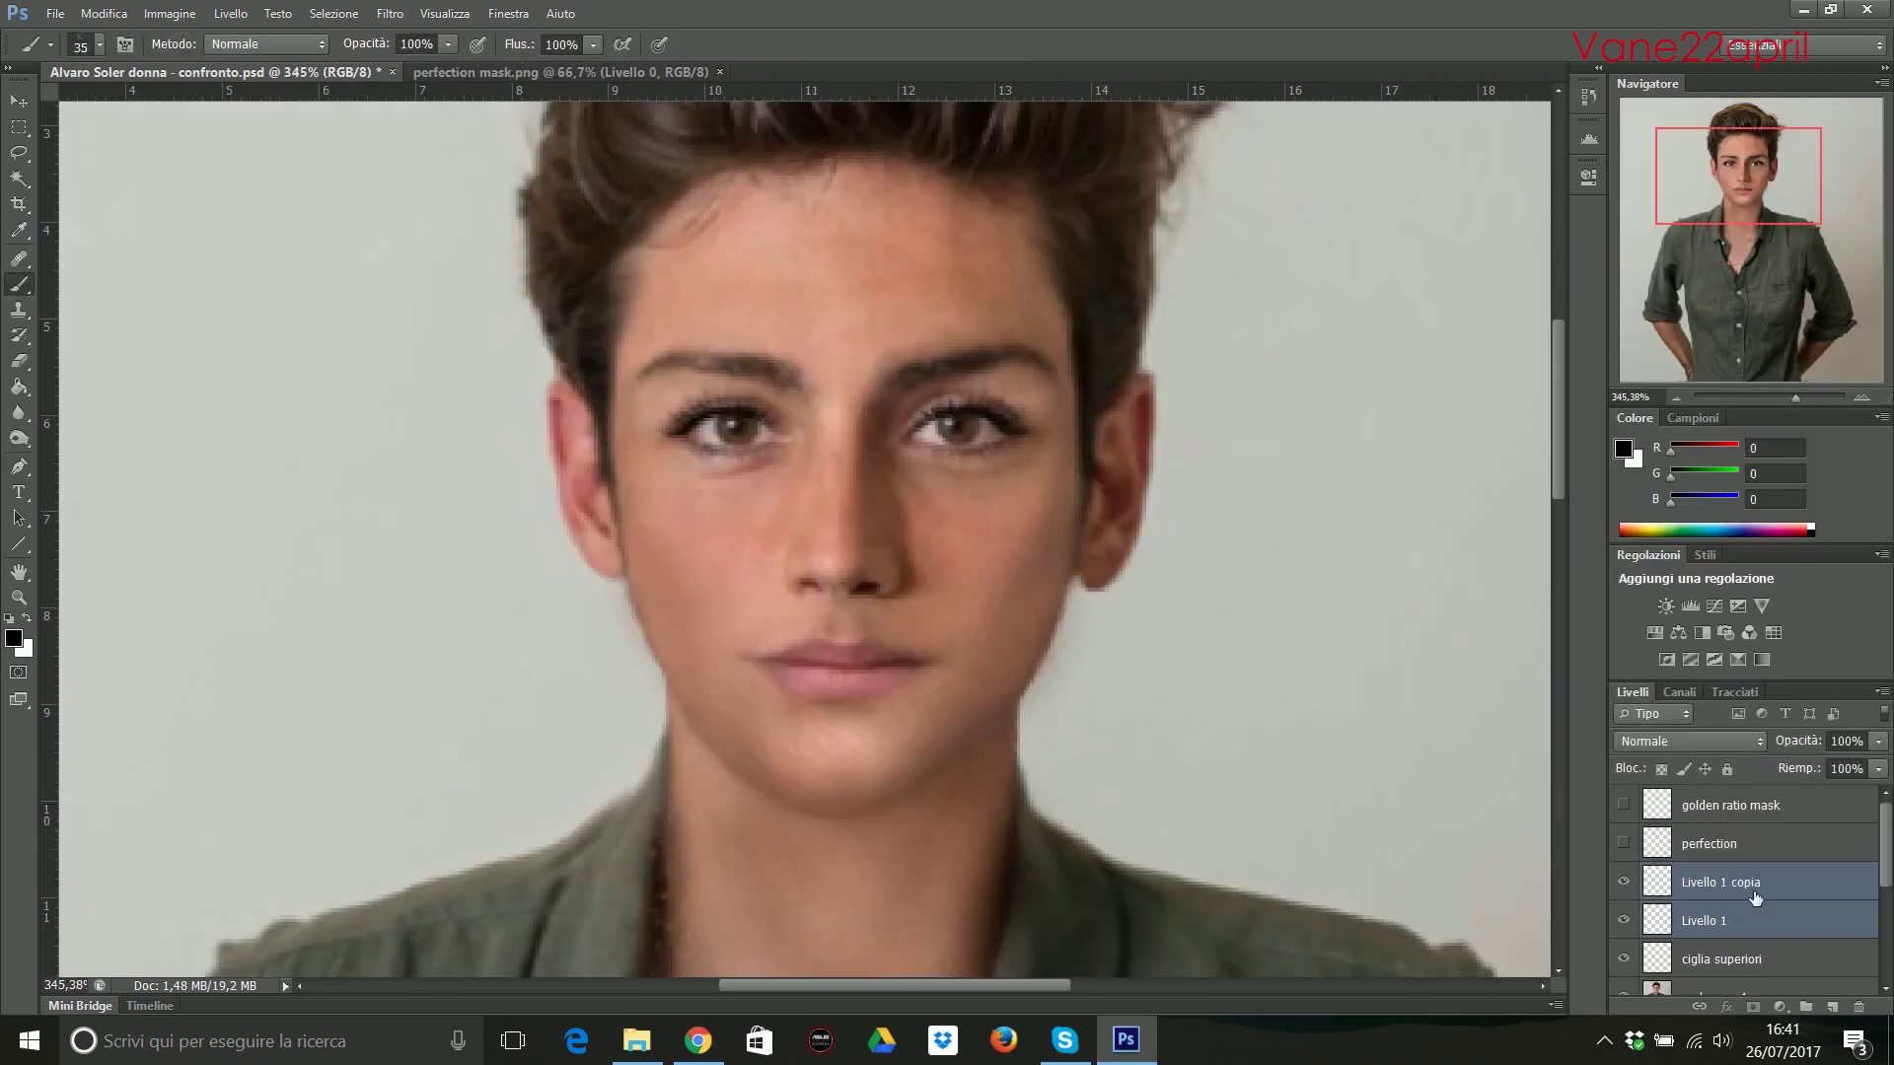
double_click(1736, 882)
text(ciglia inferiori)
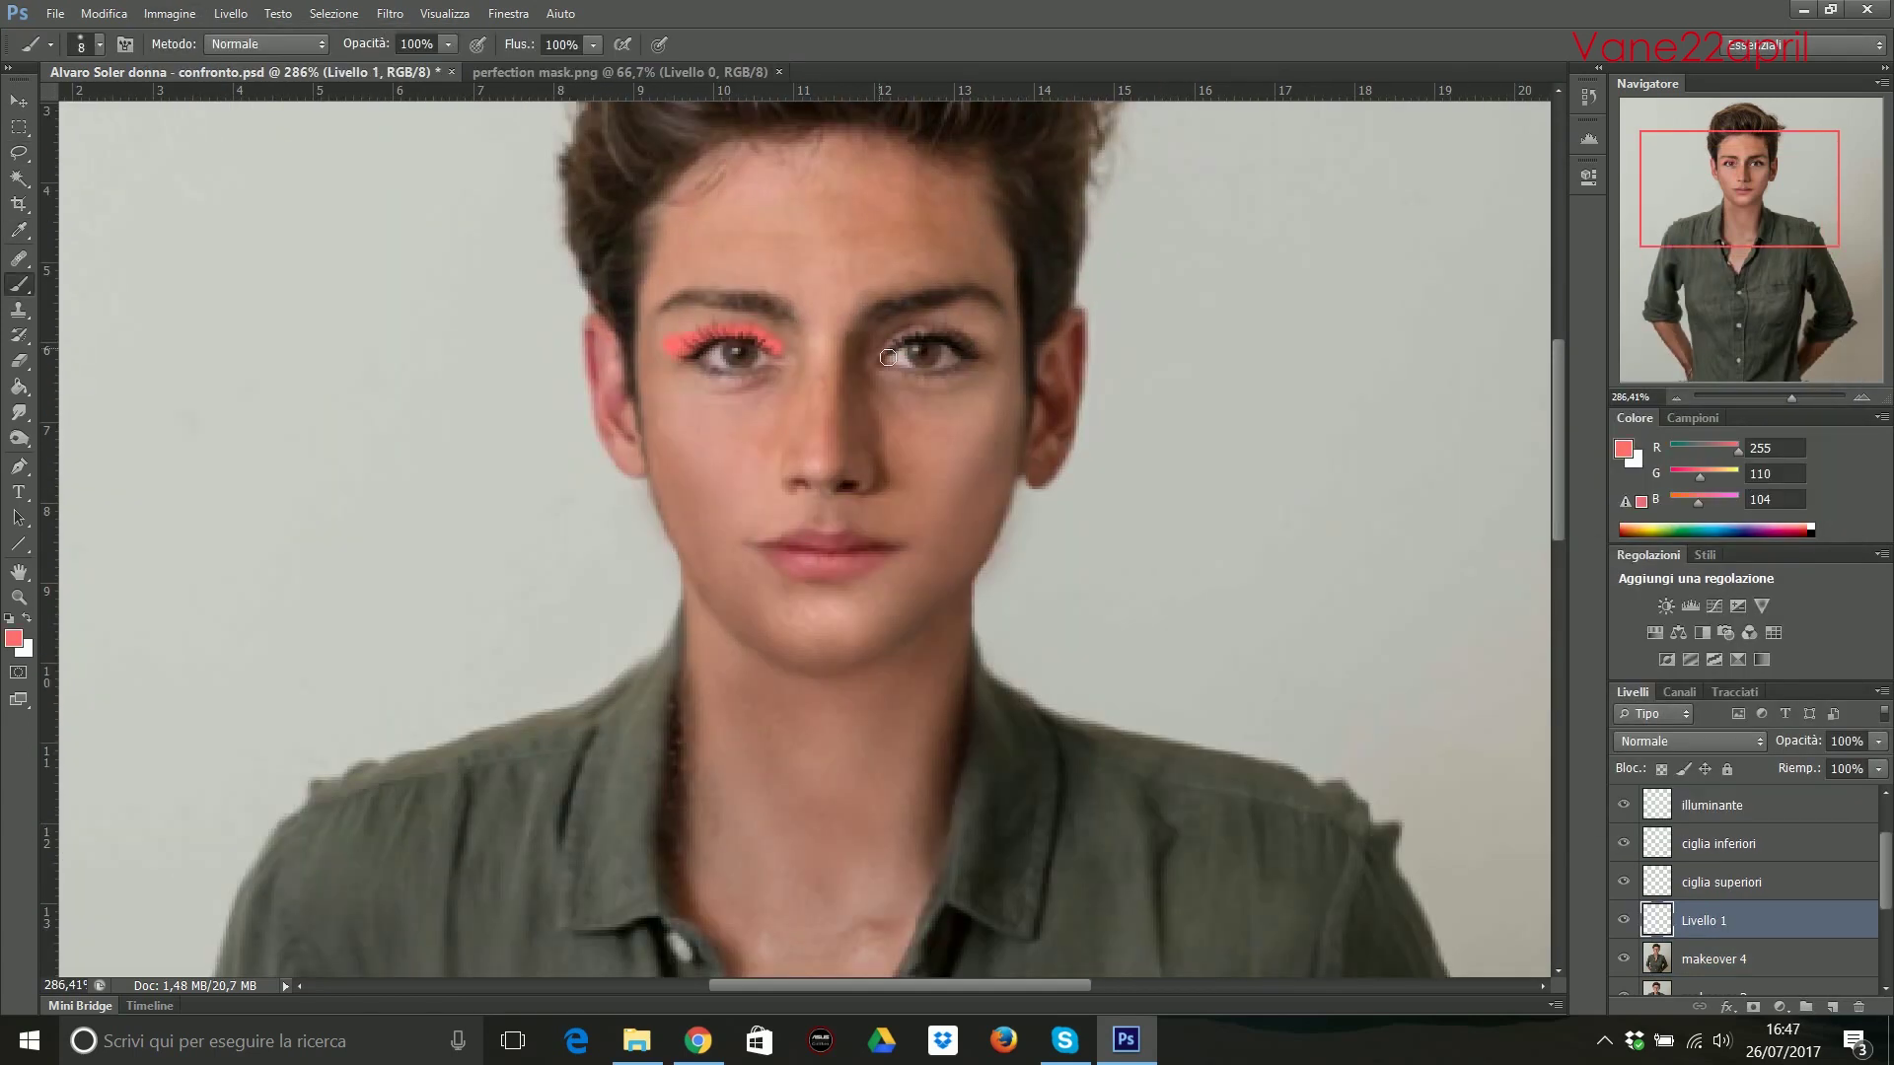
Erase stray pink eyeshadow and soften it with Lens Blur.
click(17, 360)
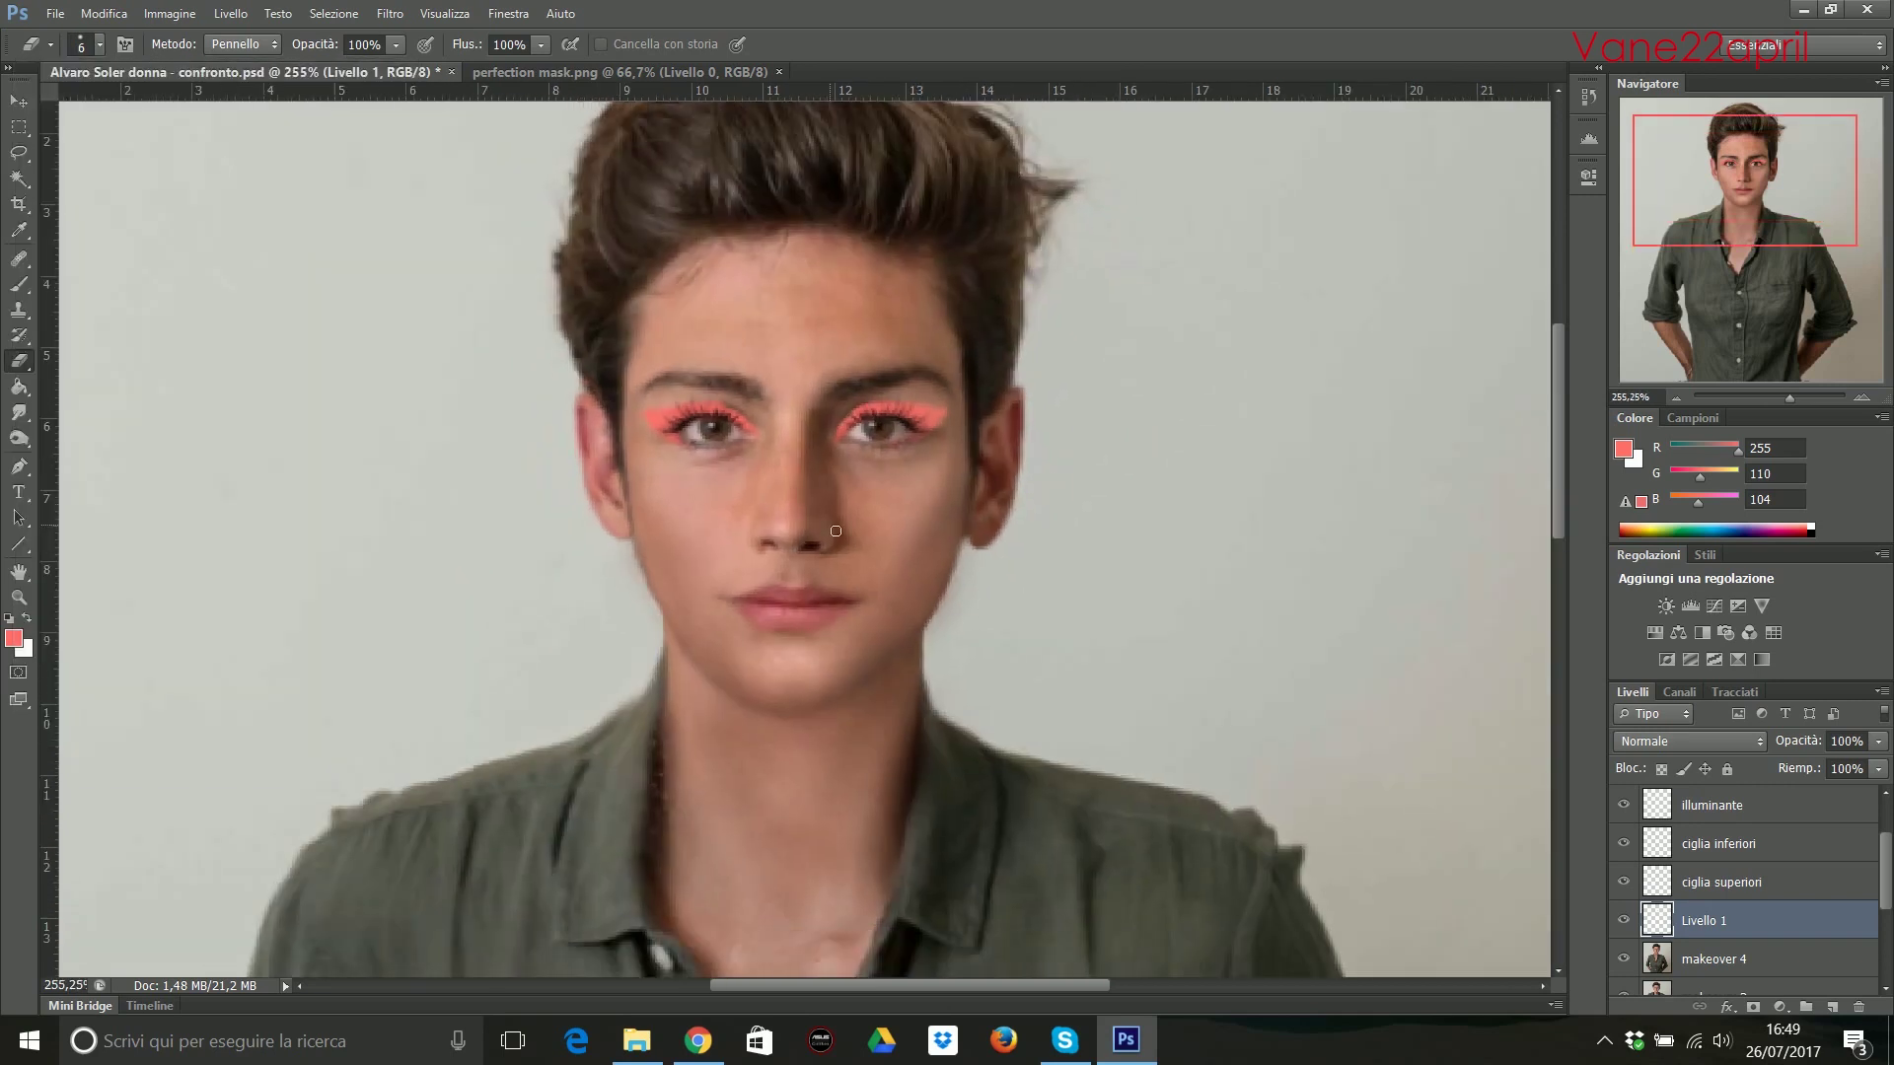
click(333, 13)
click(390, 12)
click(785, 582)
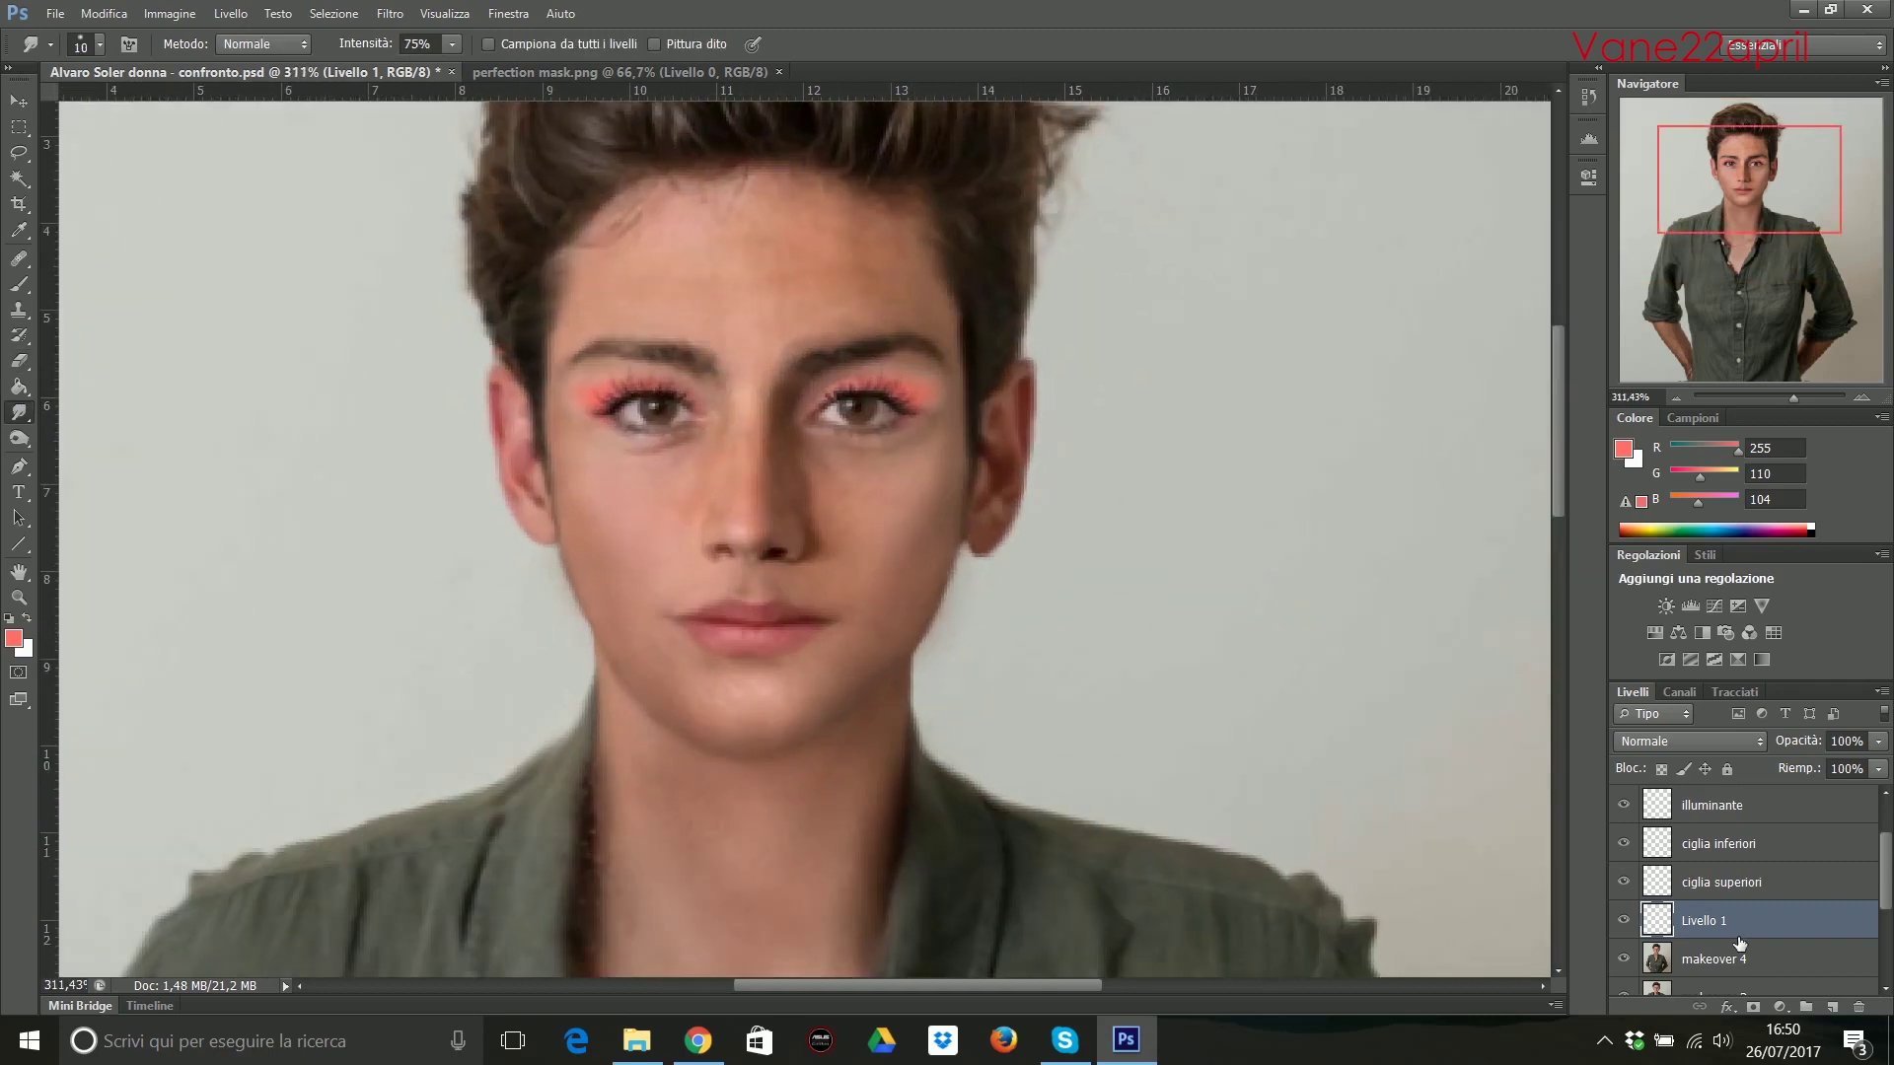
Rename the eyeshadow layer 'ombretto' and lower it to 33% opacity.
double_click(1704, 921)
text(ombretto)
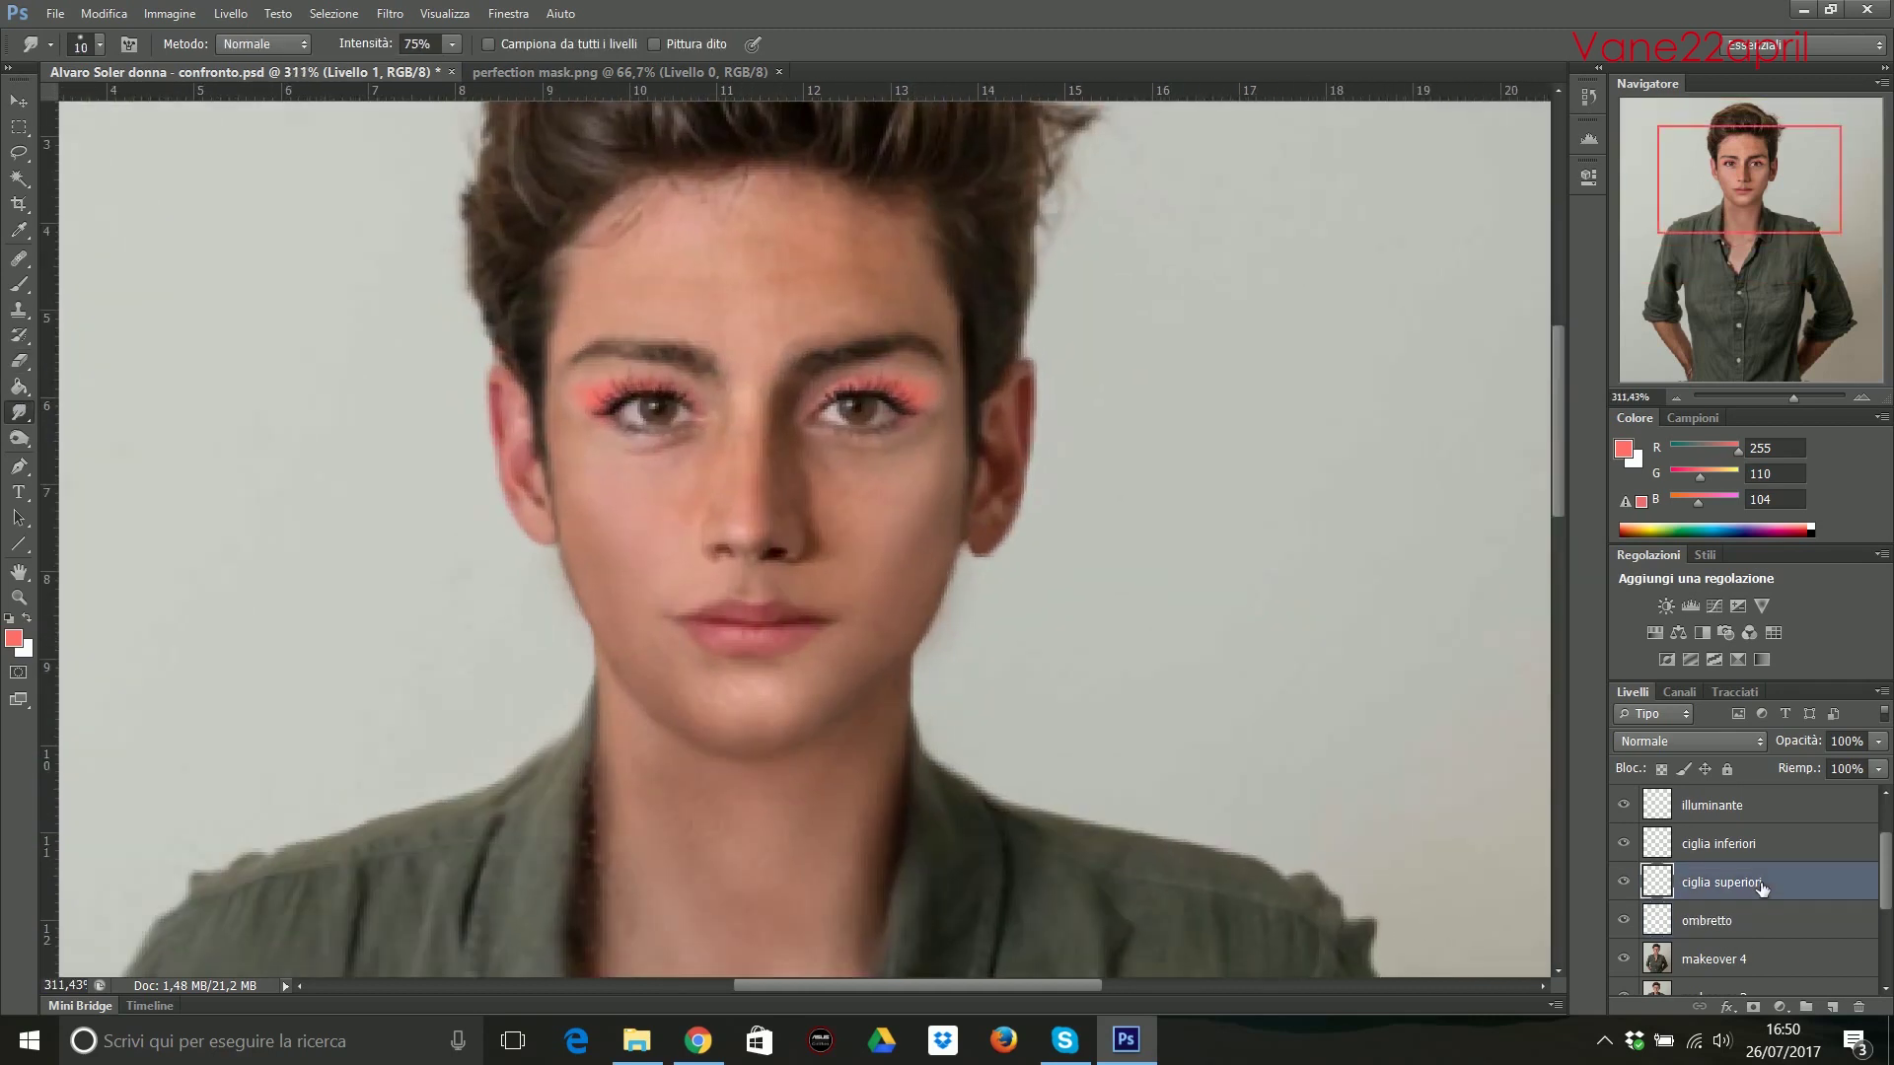
key(Return)
drag(1878, 740, 1825, 750)
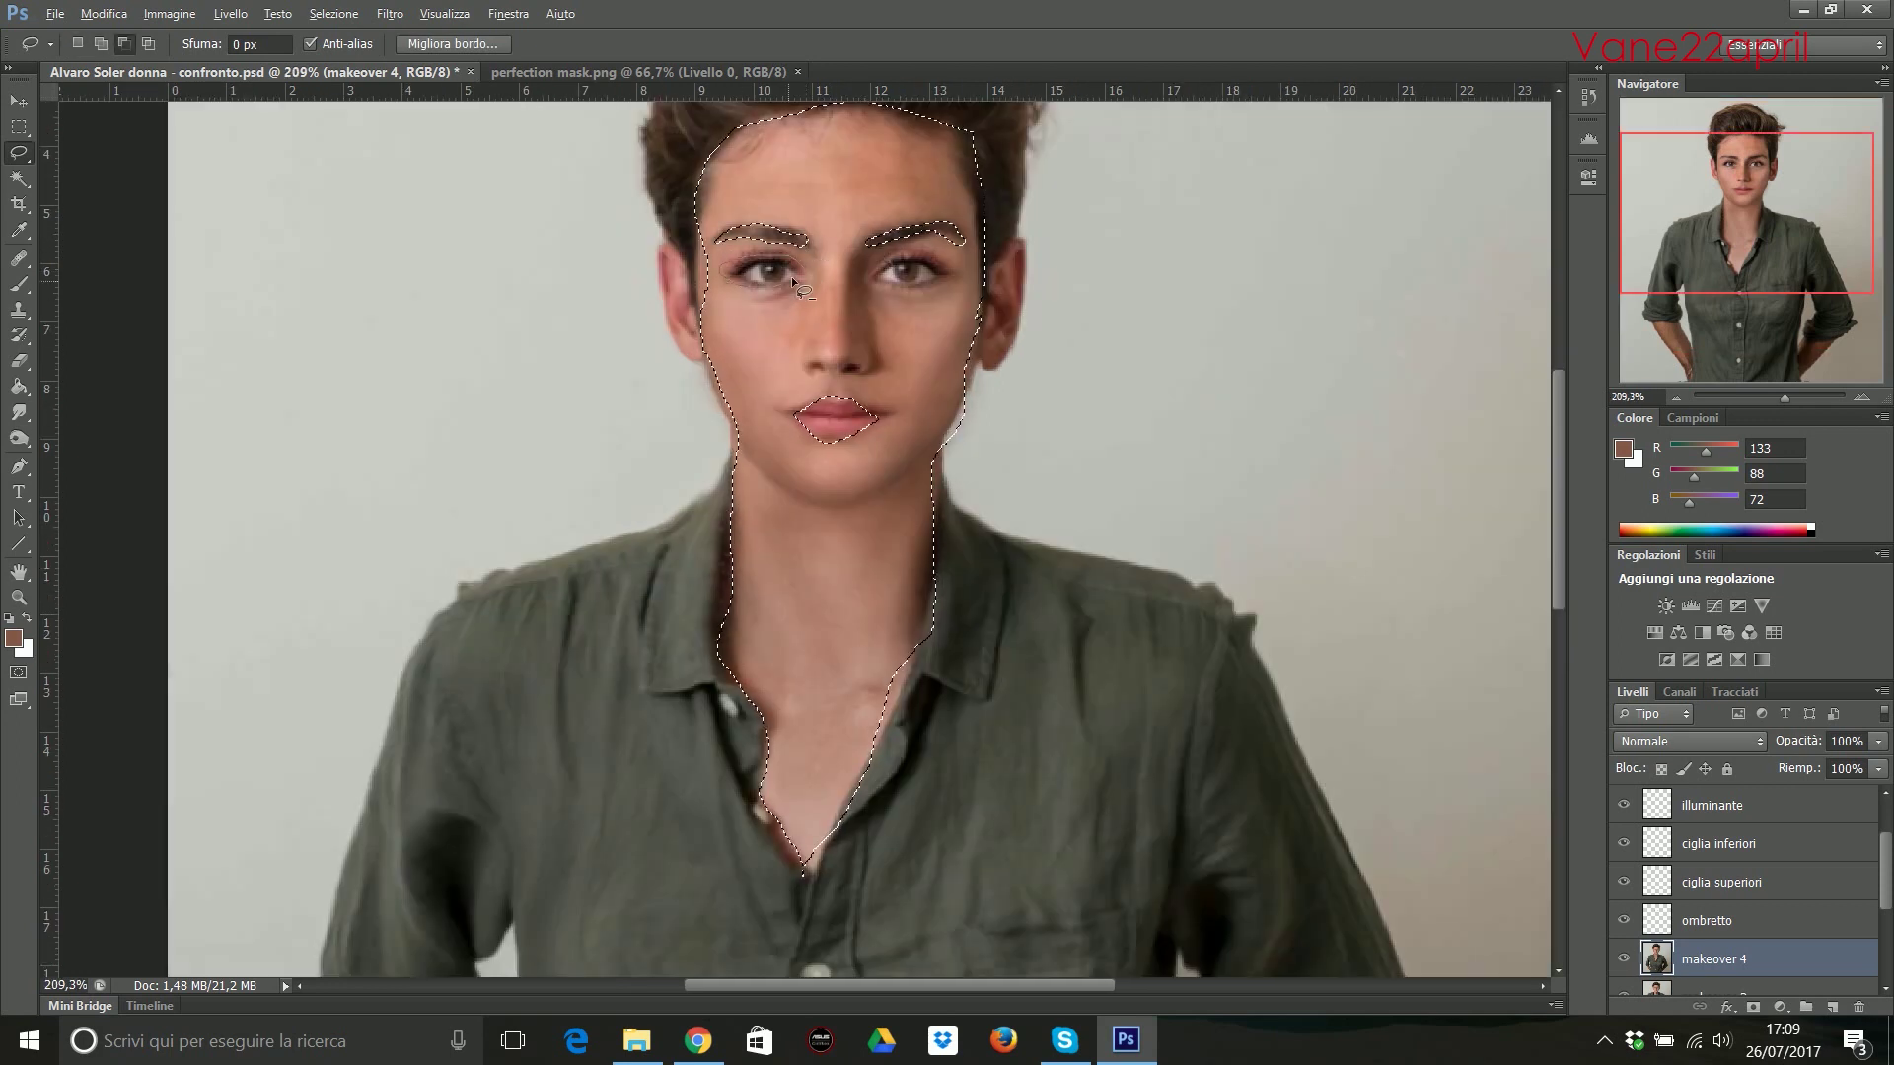
Feather the face-and-neck selection in Refine Edge.
key(alt+ctrl+r)
click(1588, 603)
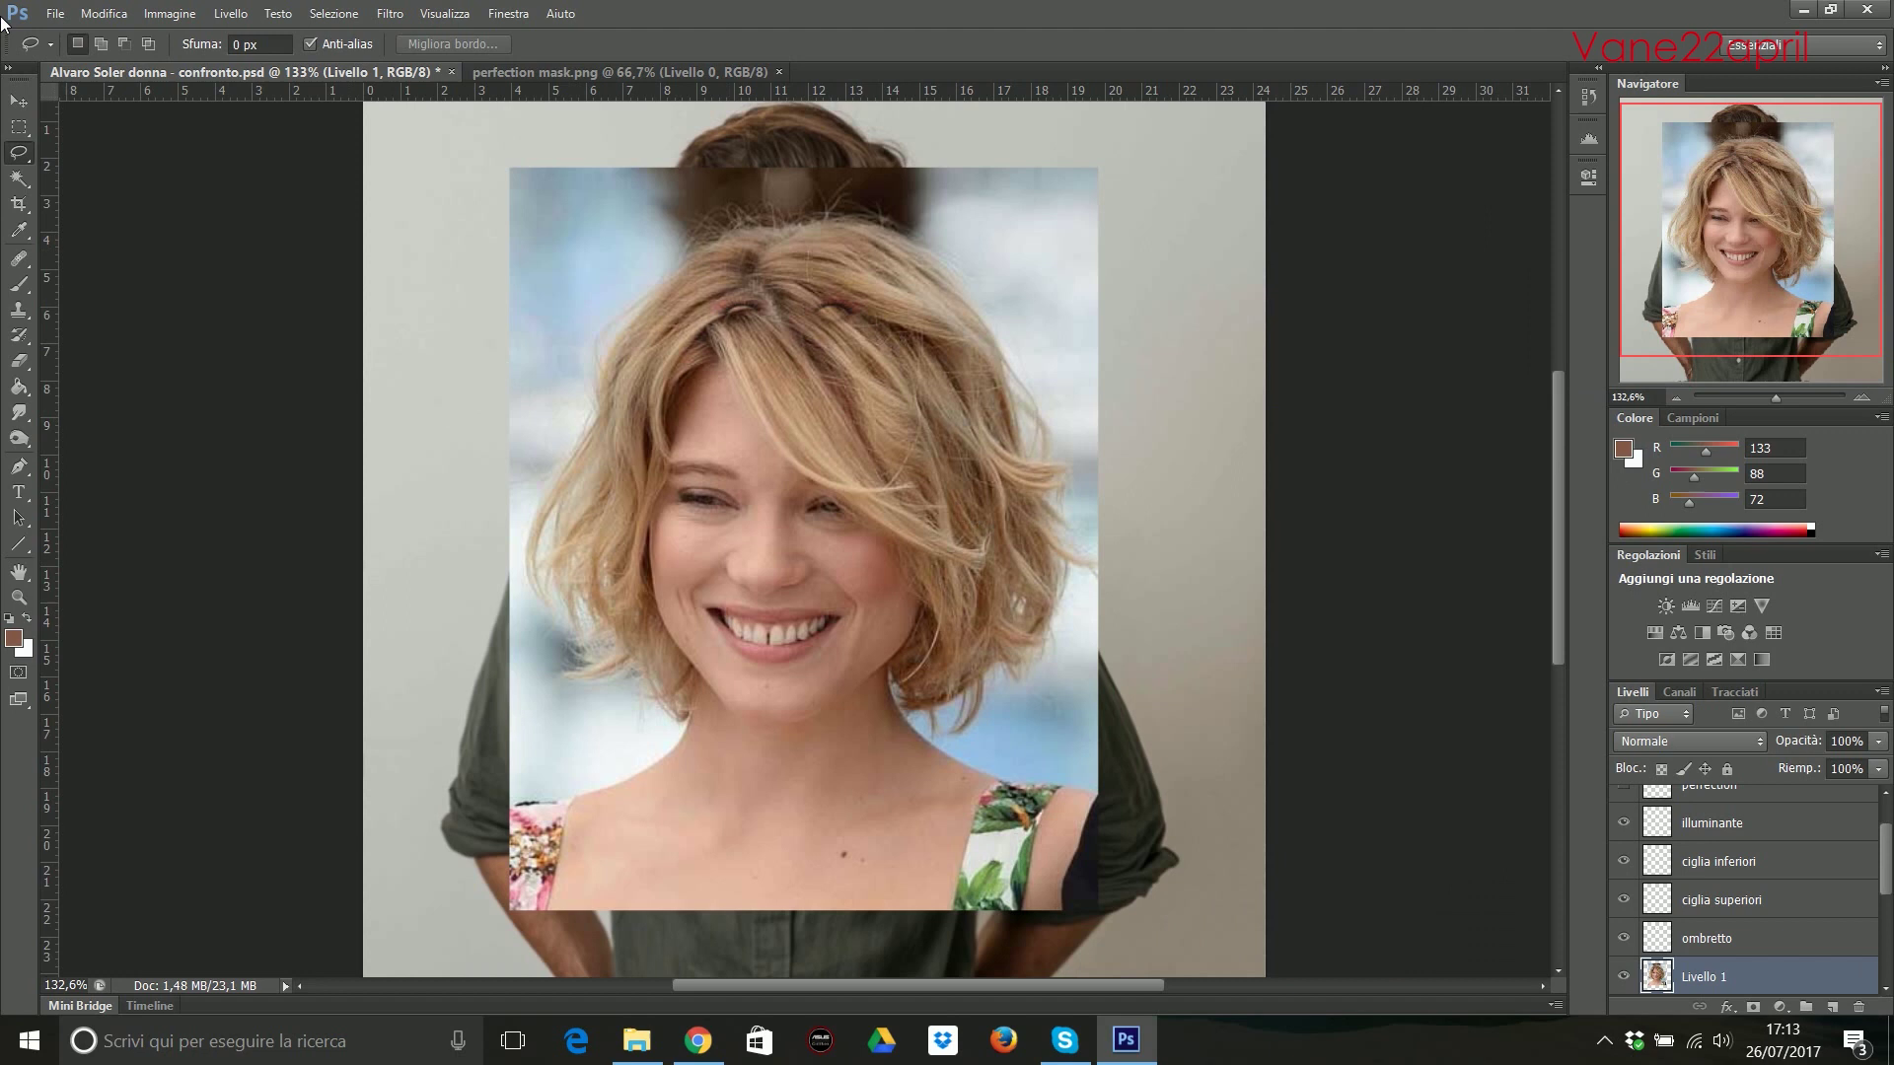
Erase the pasted photo above and beside the bob, leaving only the hair.
key(e)
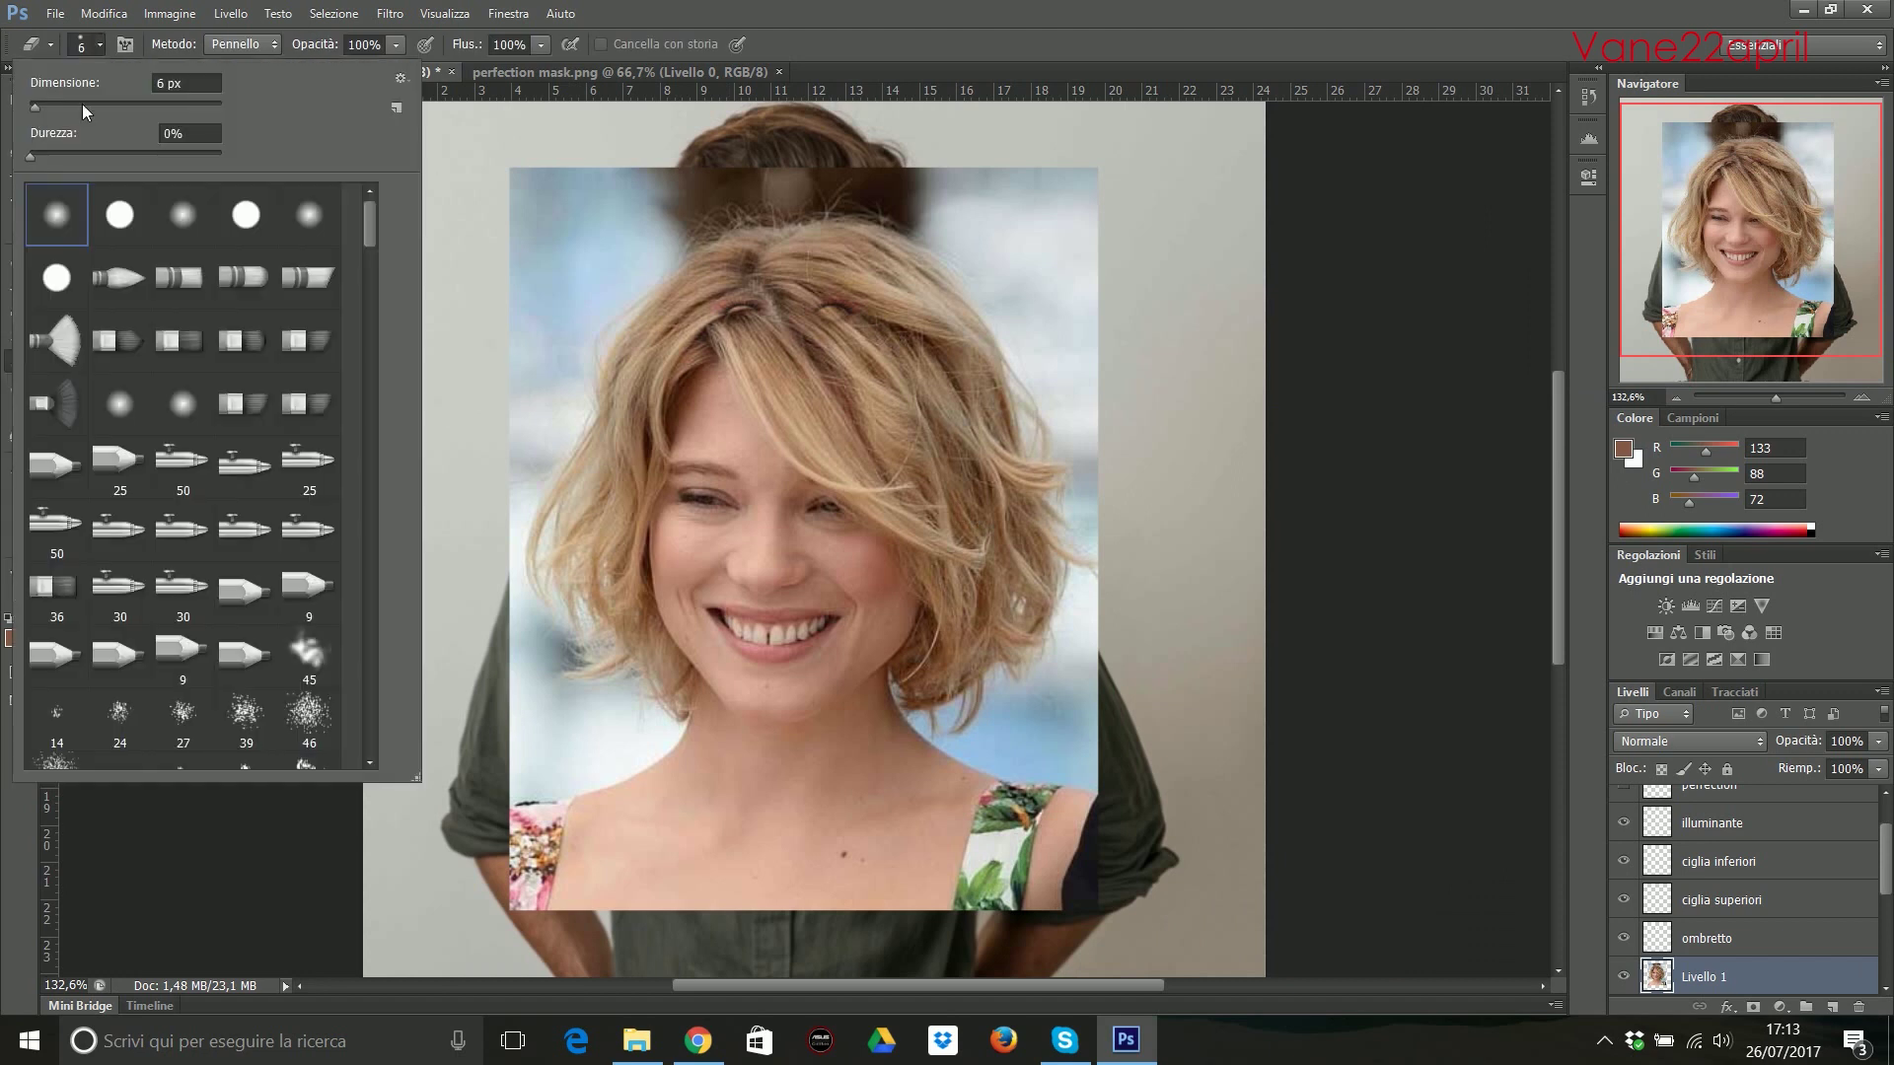
drag(553, 188, 690, 237)
mouse_move(527, 444)
mouse_down()
mouse_move(525, 639)
mouse_move(749, 779)
mouse_move(838, 552)
mouse_move(1046, 770)
mouse_move(542, 922)
mouse_move(664, 803)
mouse_move(803, 542)
mouse_move(839, 198)
mouse_move(1165, 562)
mouse_move(1075, 730)
mouse_up()
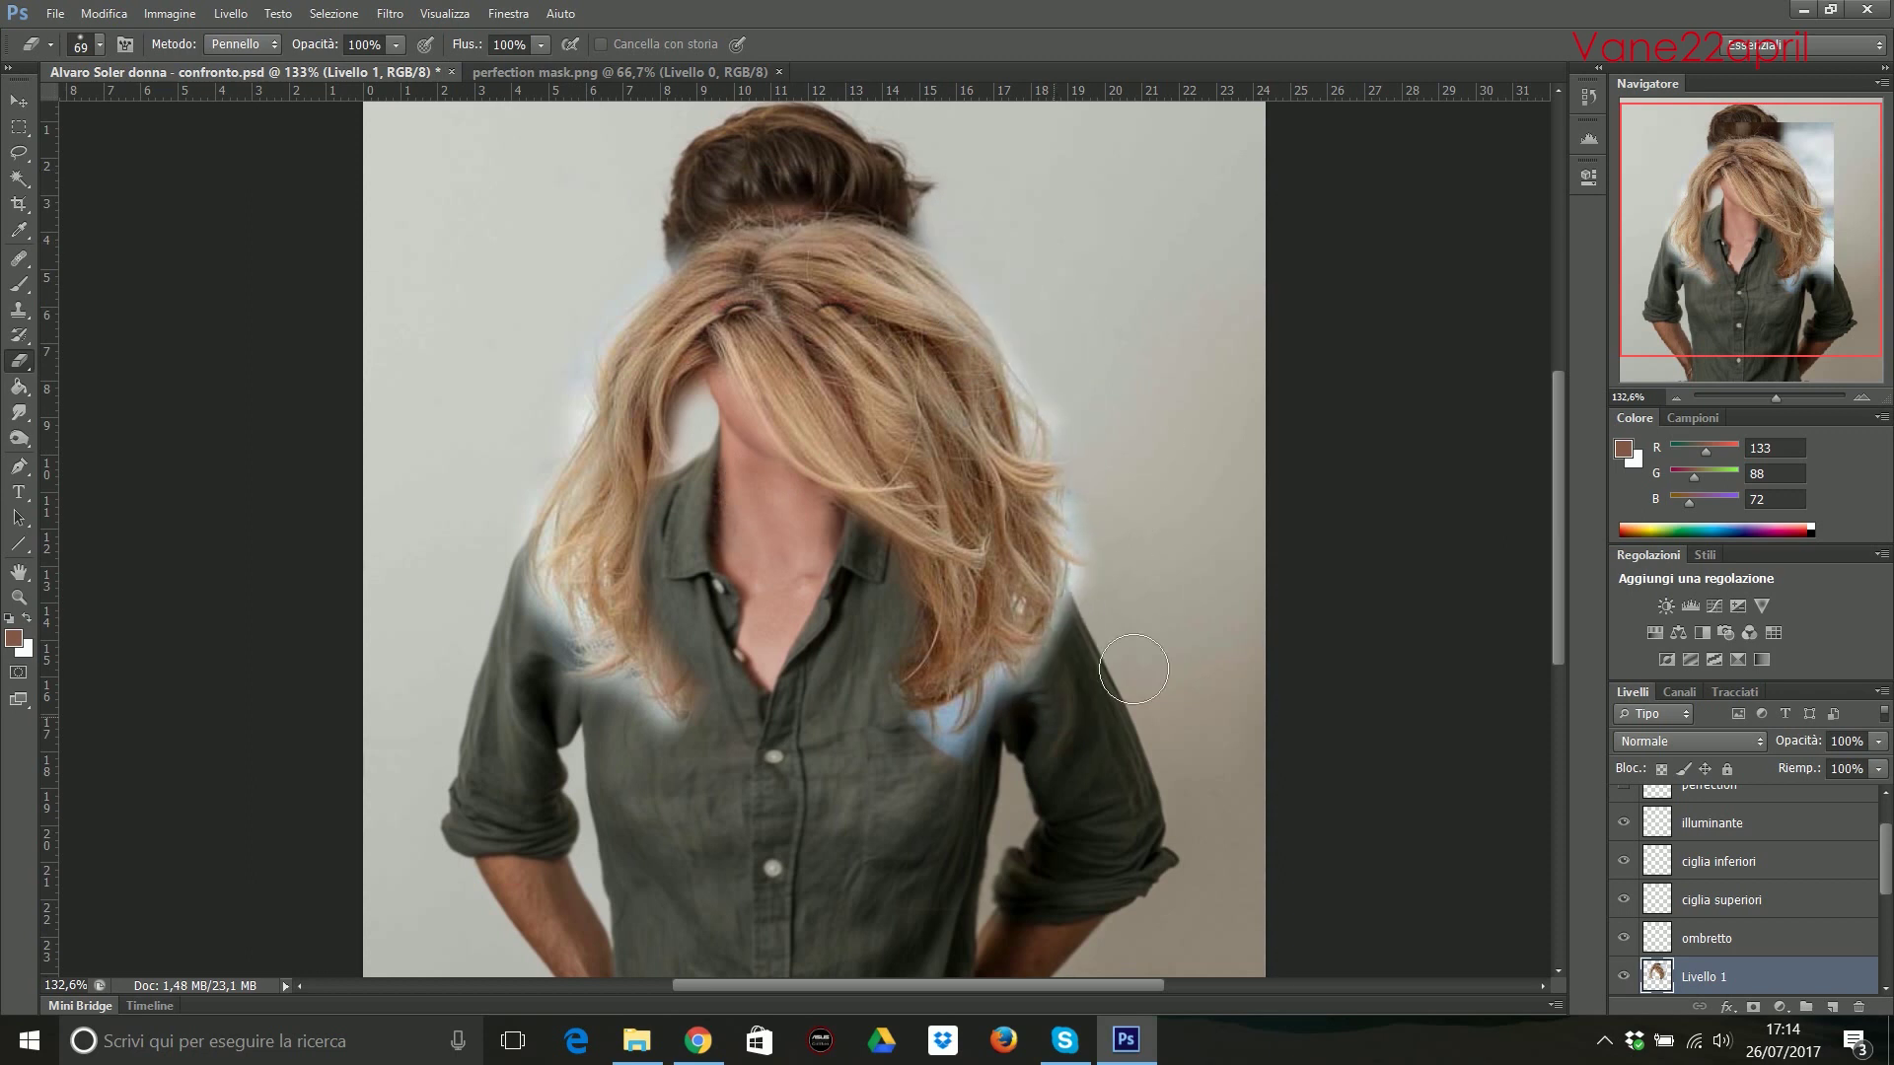
Shrink the hair to fit the man's head and move its layer above the illuminante layer.
key(ctrl+minus)
key(ctrl+t)
drag(1014, 870, 848, 660)
key(Return)
drag(1728, 881, 1728, 838)
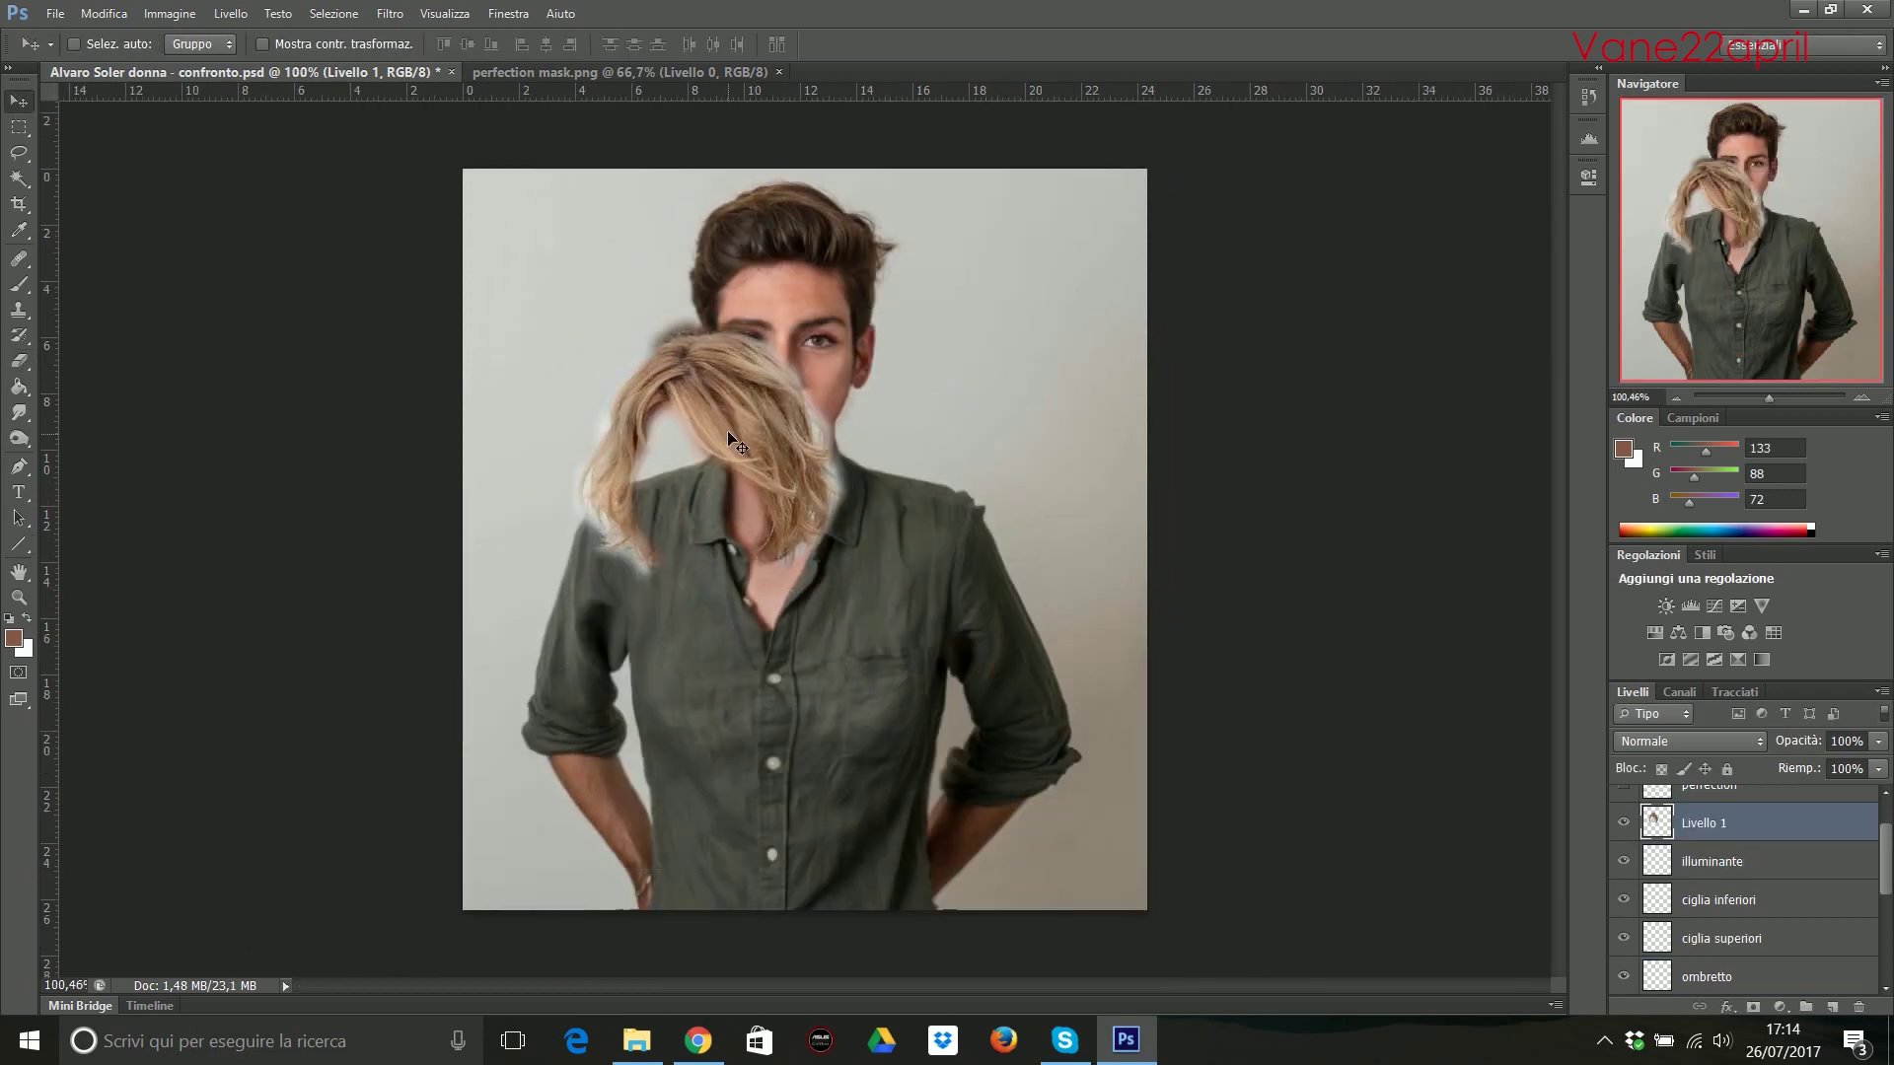
scroll(849, 358, up, 3)
key(e)
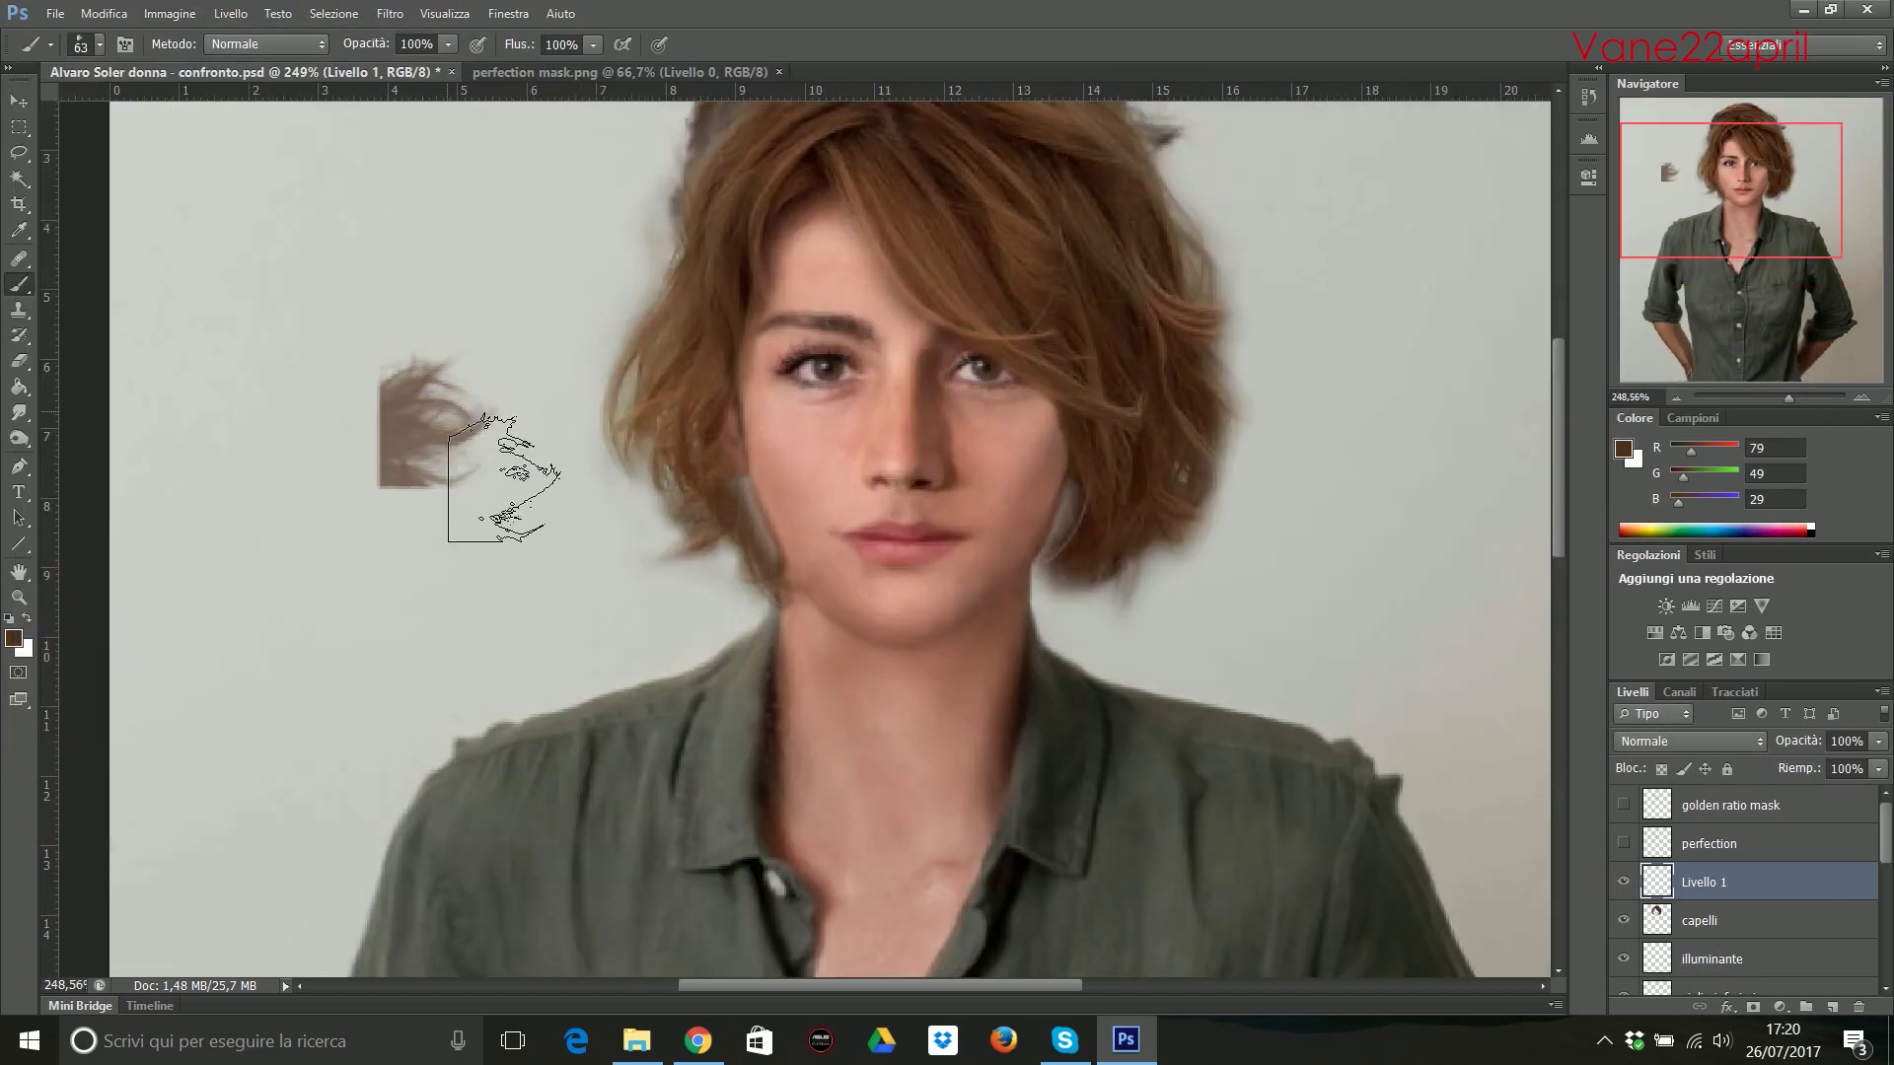
Move a hair patch beside the cheek and rotate a strand about 136.7° next to the right cheek.
key(ctrl+t)
drag(484, 444, 1110, 537)
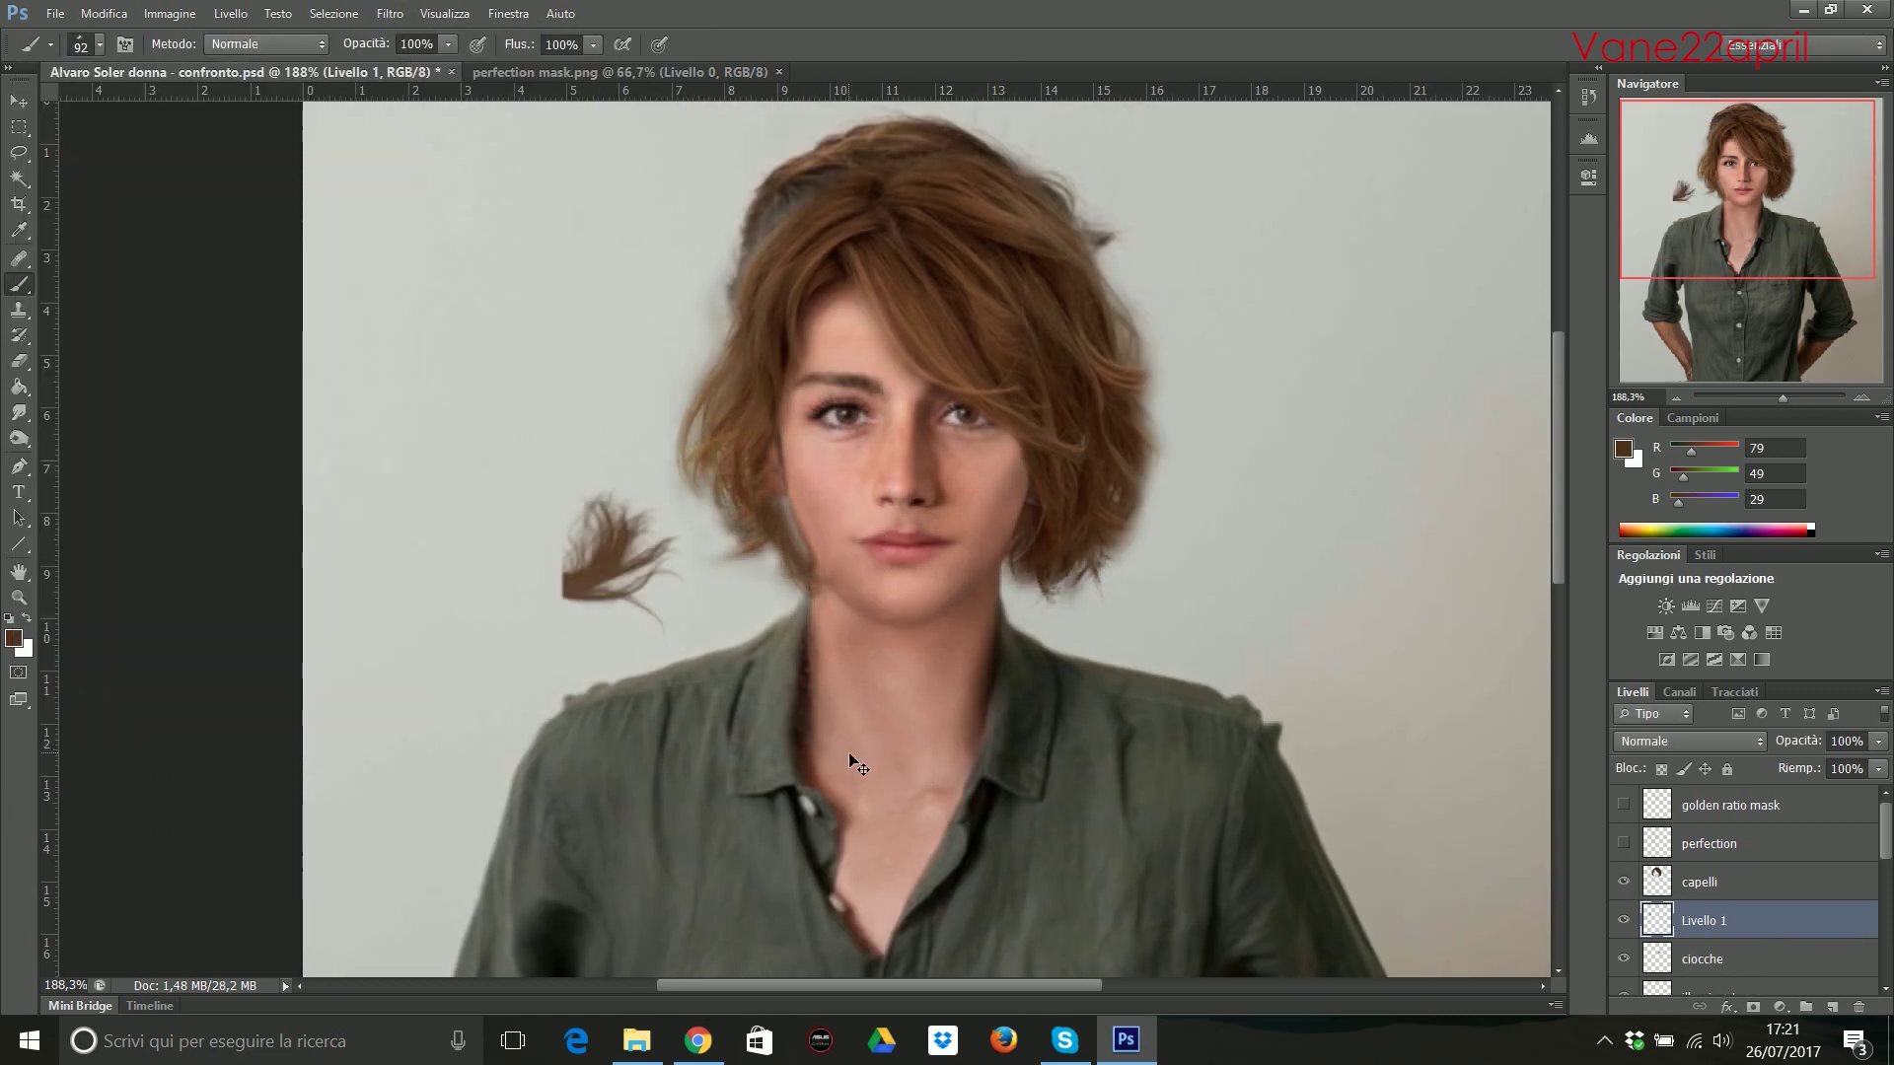
key(ctrl+t)
mouse_move(617, 553)
mouse_down()
mouse_move(767, 540)
mouse_move(772, 430)
mouse_up()
drag(767, 539, 1075, 489)
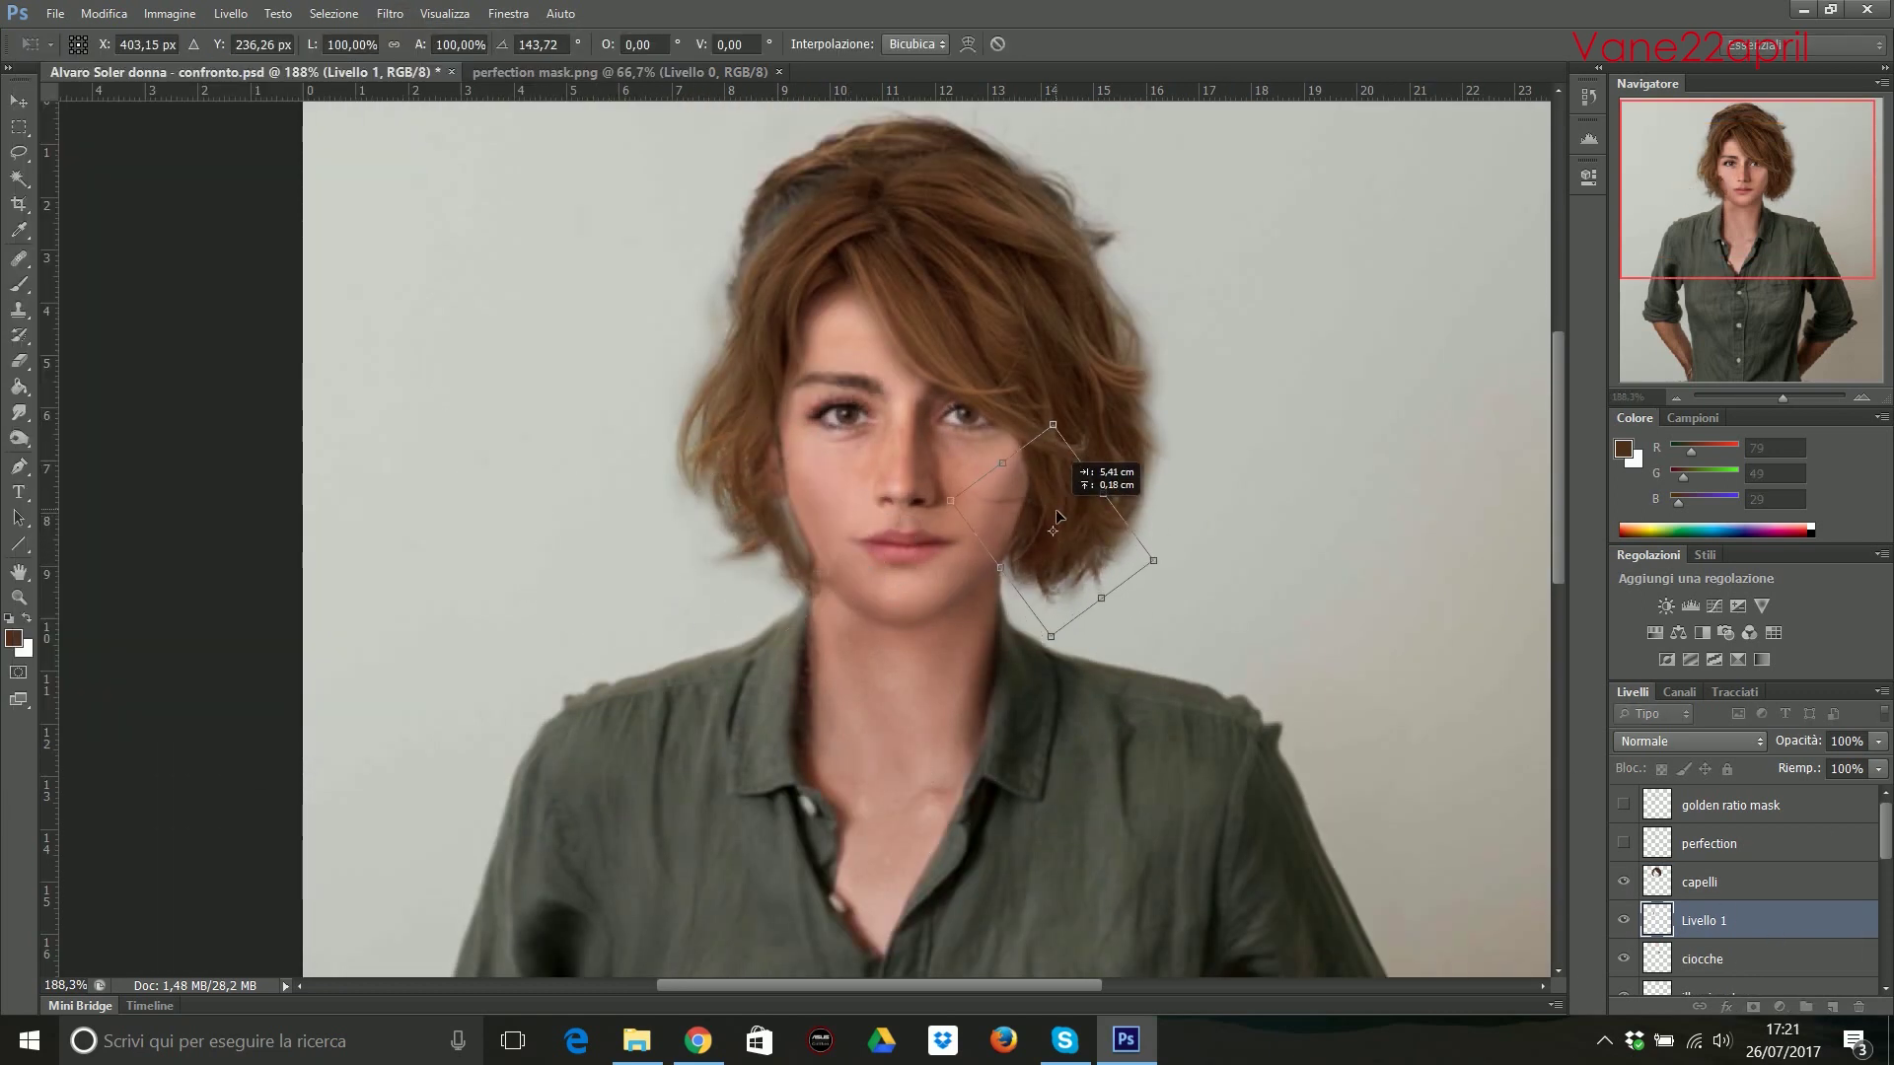
key(Return)
Clean up the hair strand near the left cheek and choose a brush preset.
key(e)
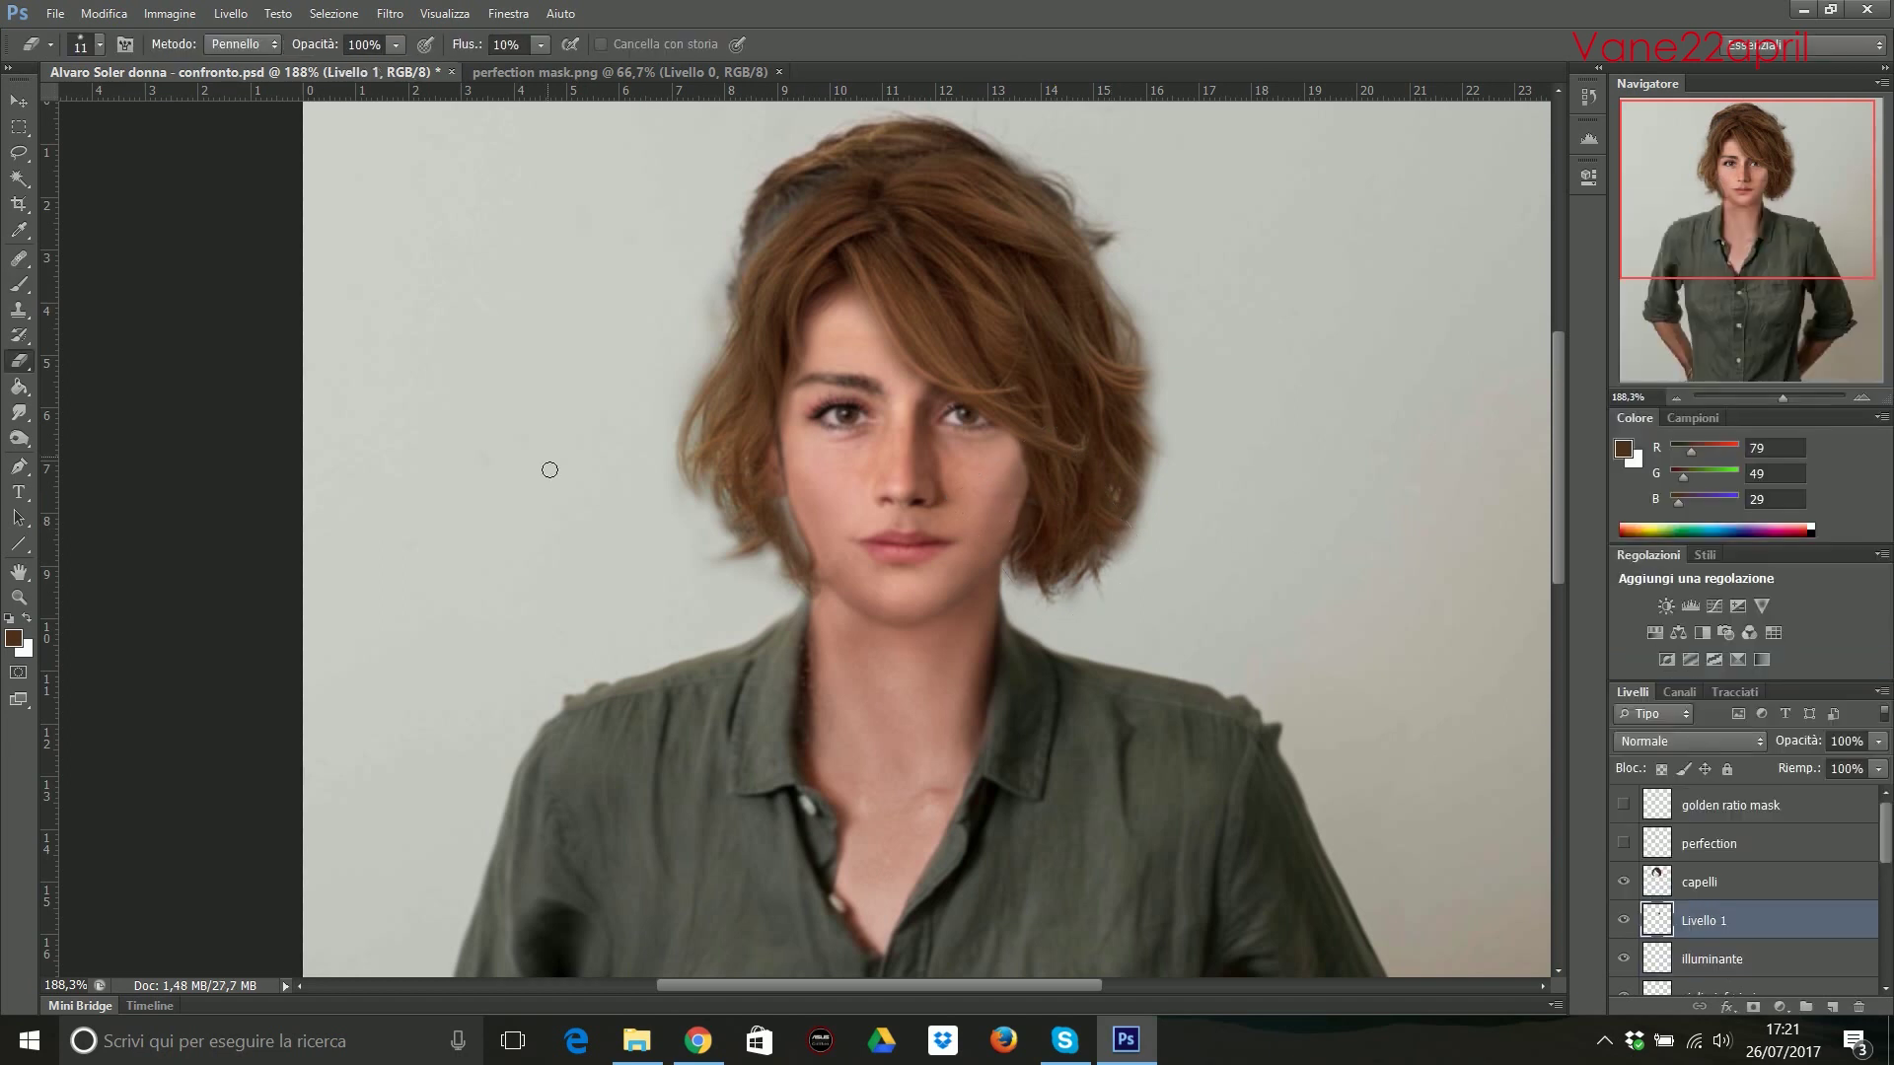
key(ctrl+z)
drag(572, 483, 776, 520)
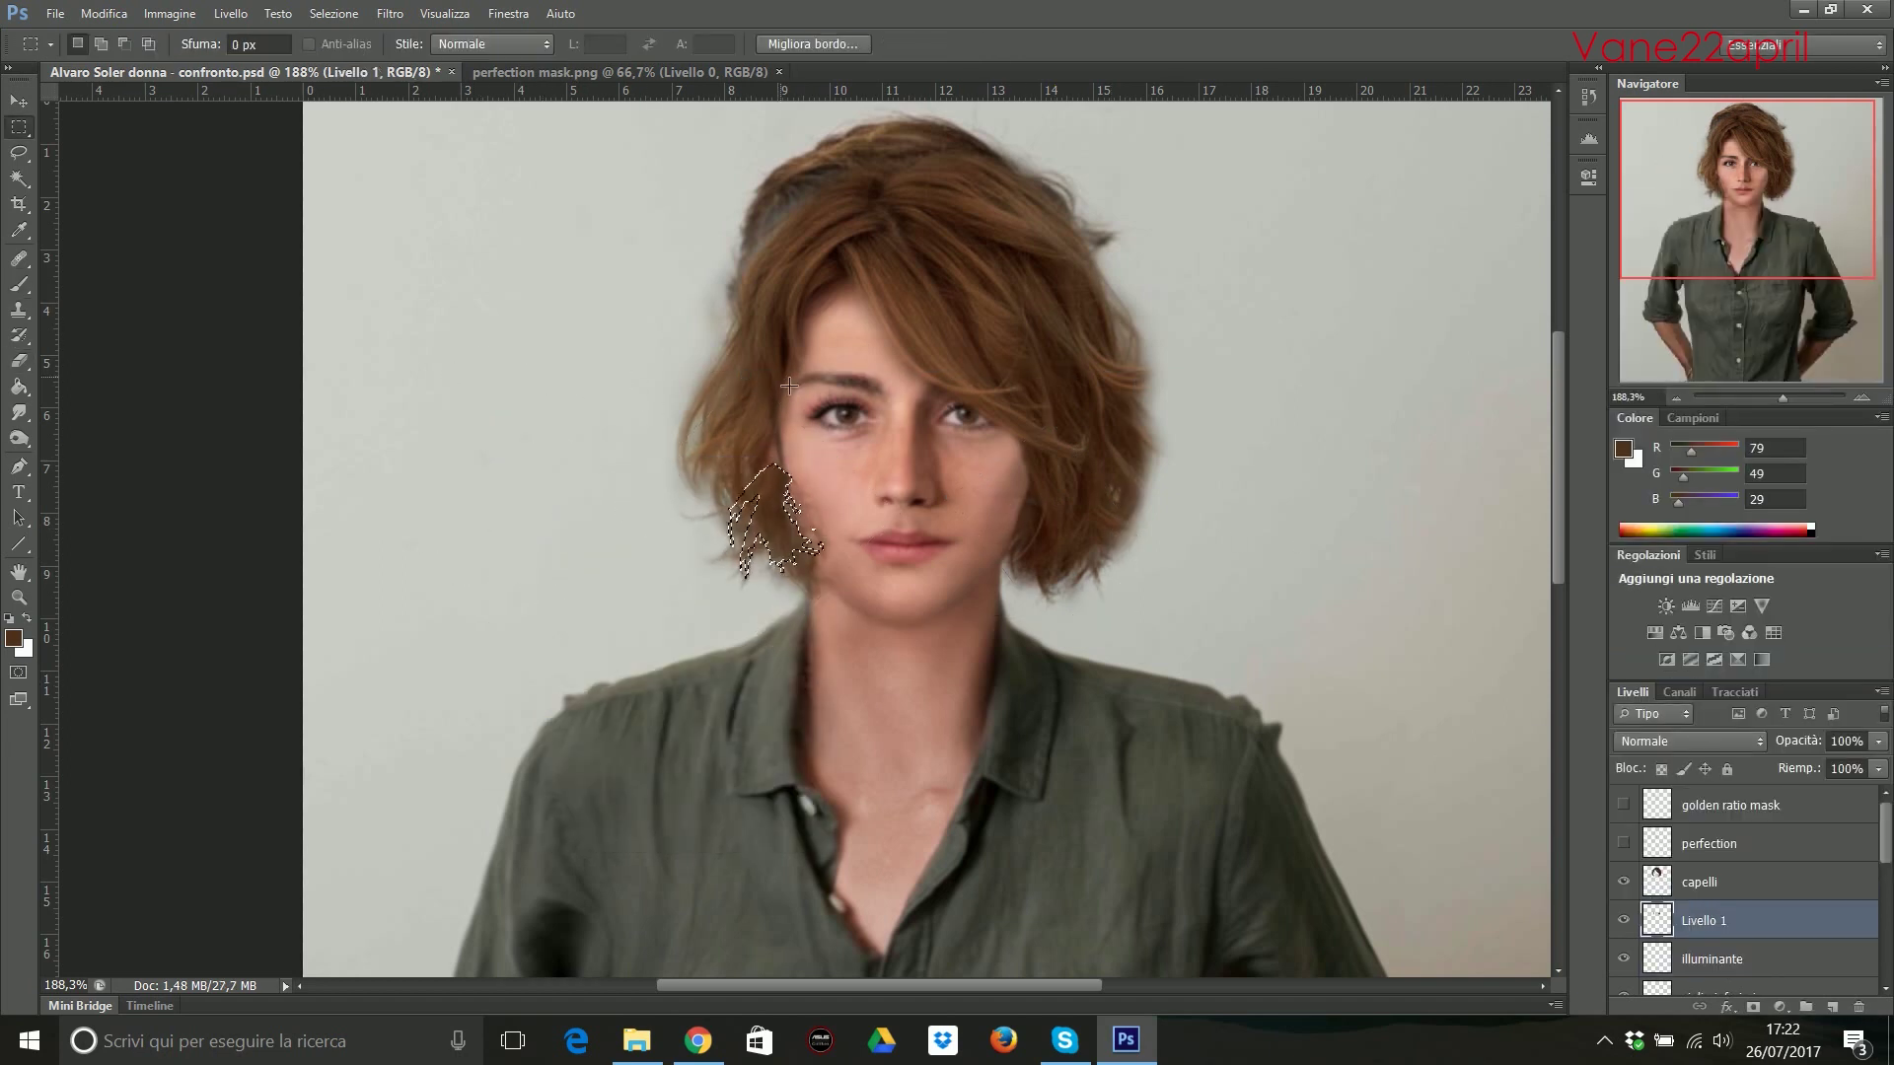
key(ctrl+d)
key(e)
scroll(878, 503, up, 3)
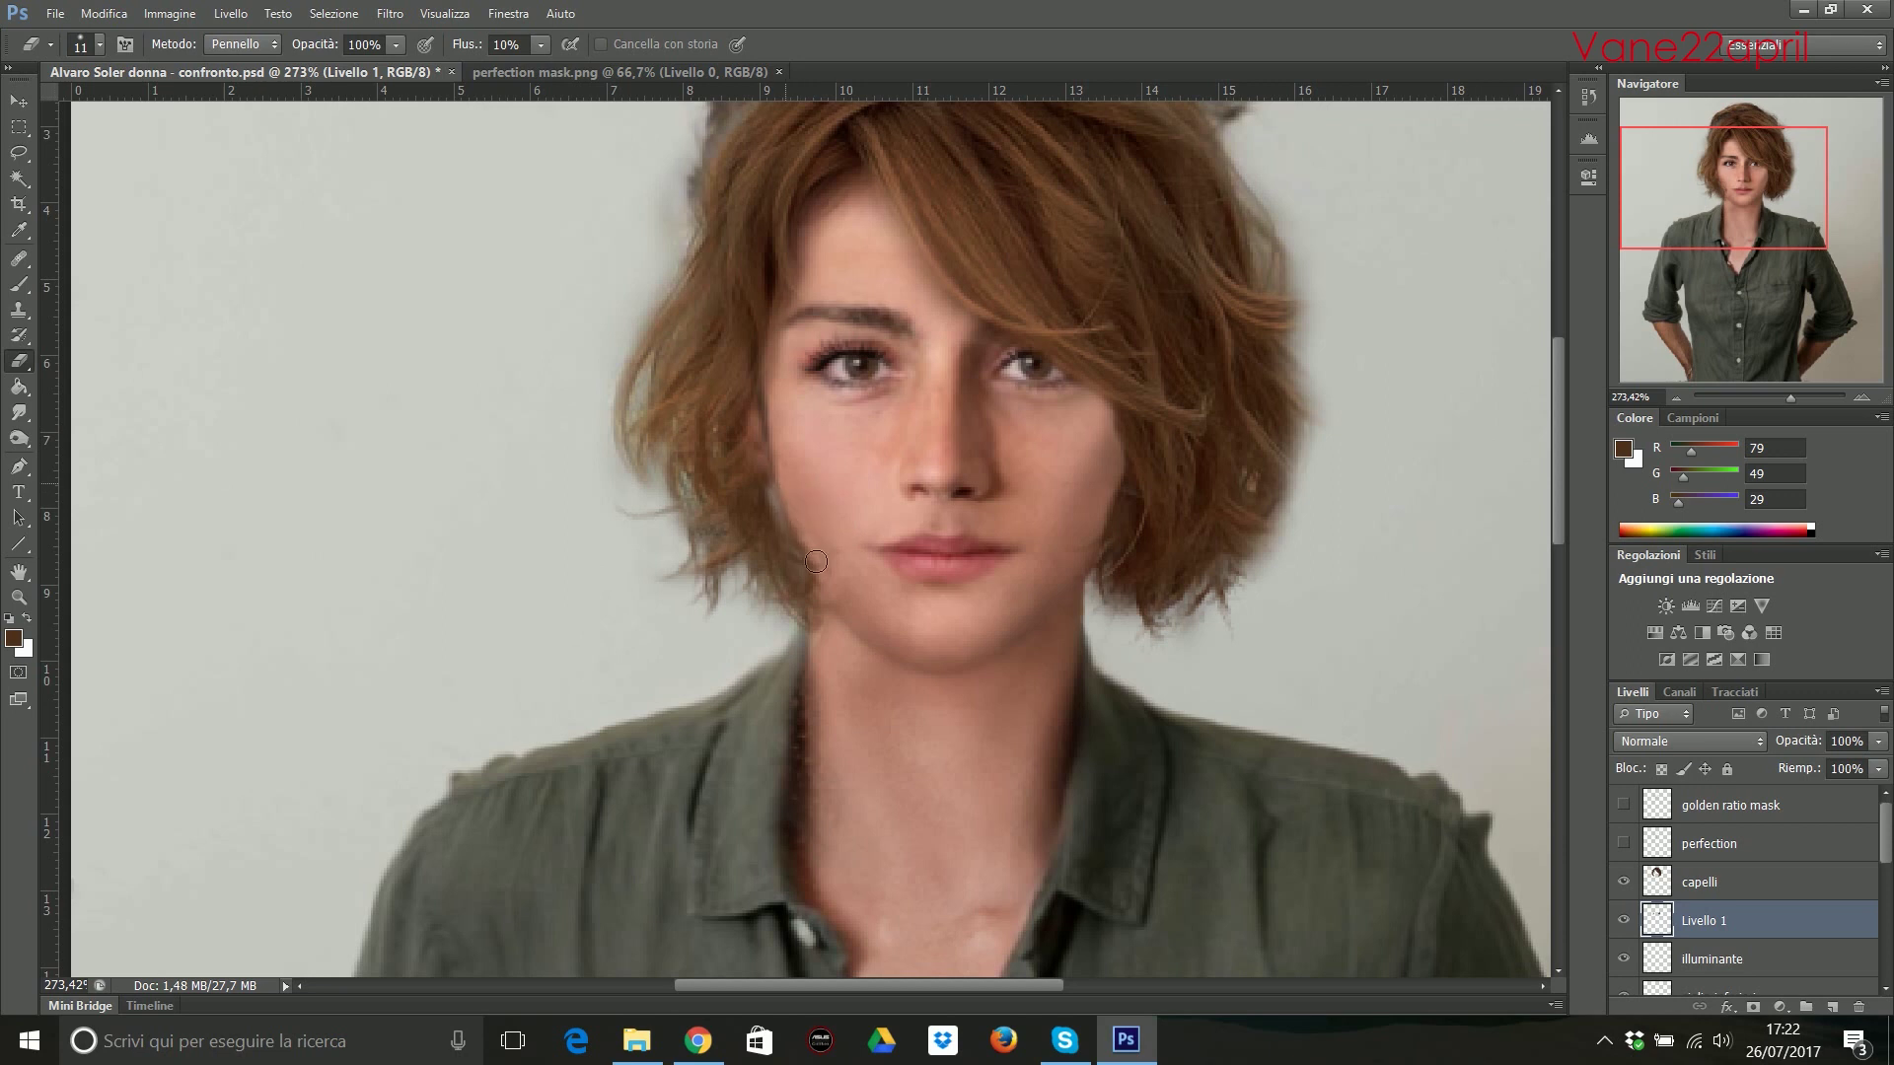
scroll(947, 567, down, 3)
key(b)
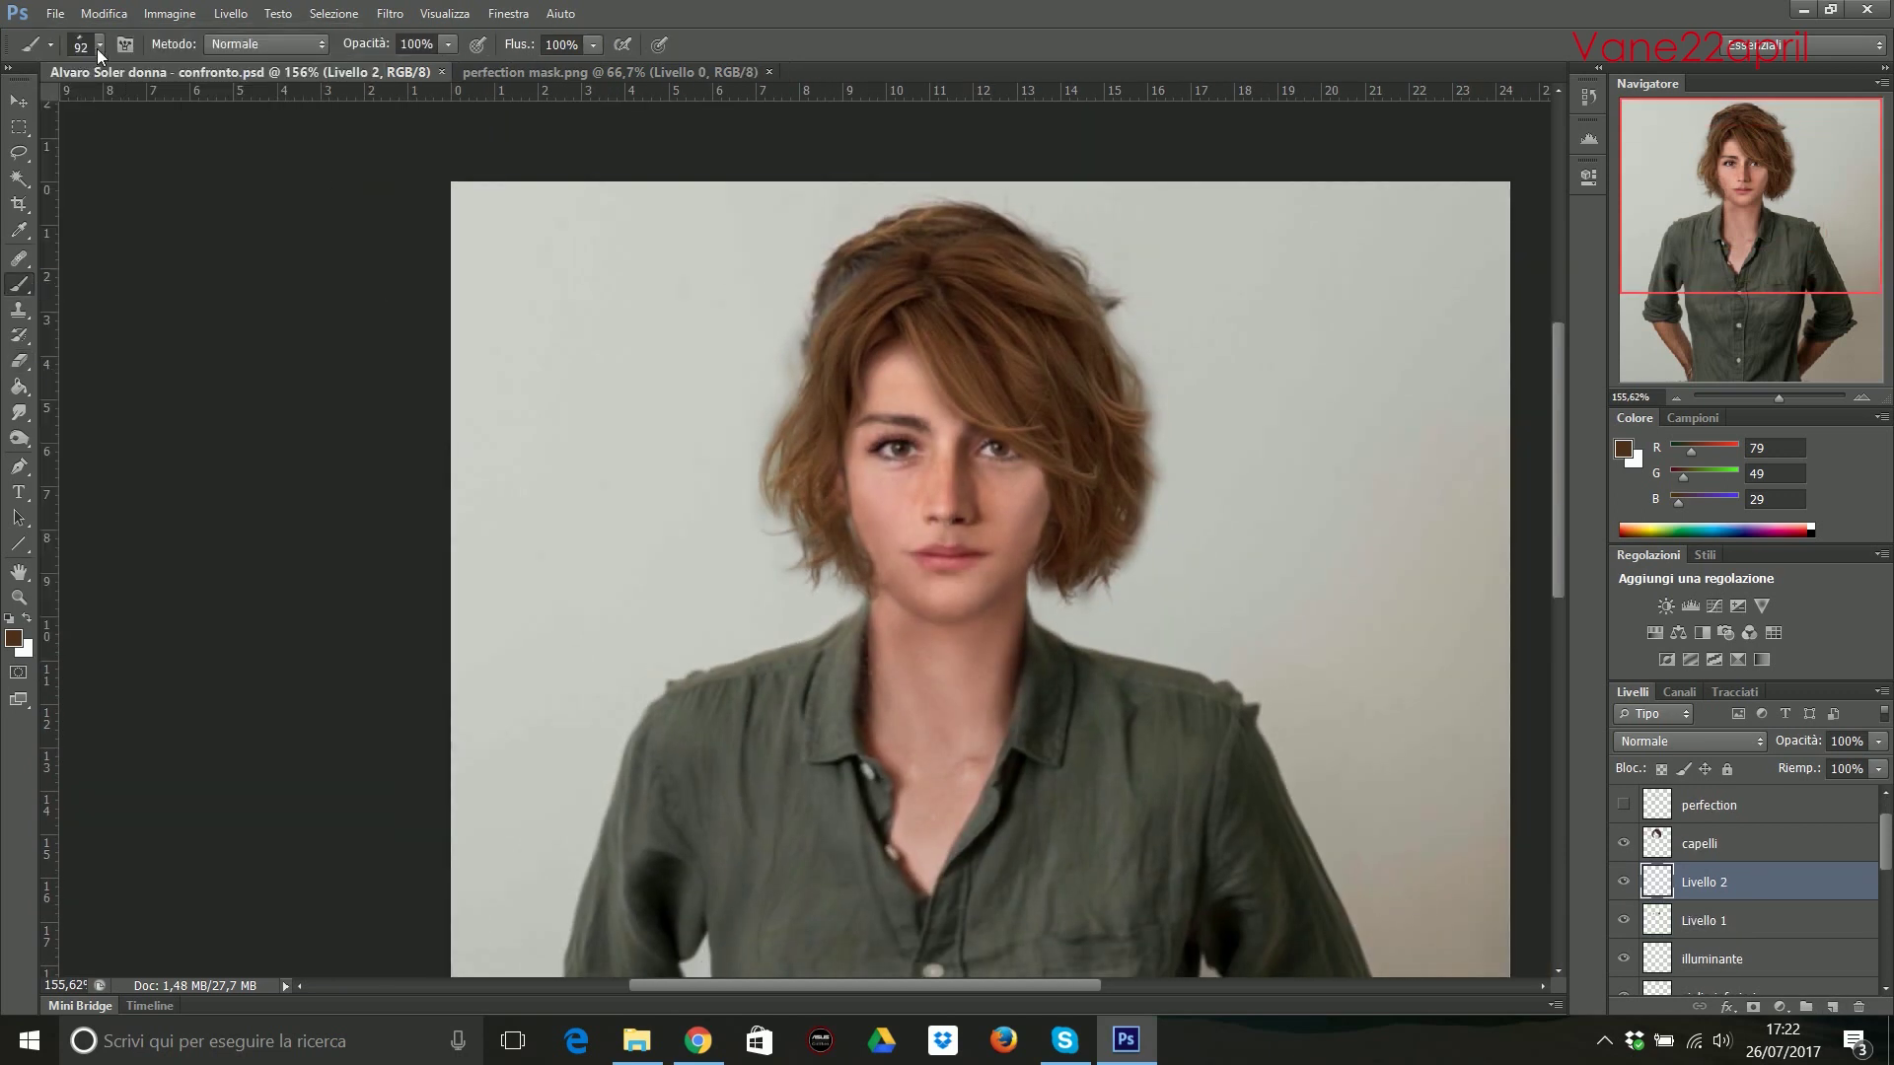
click(97, 45)
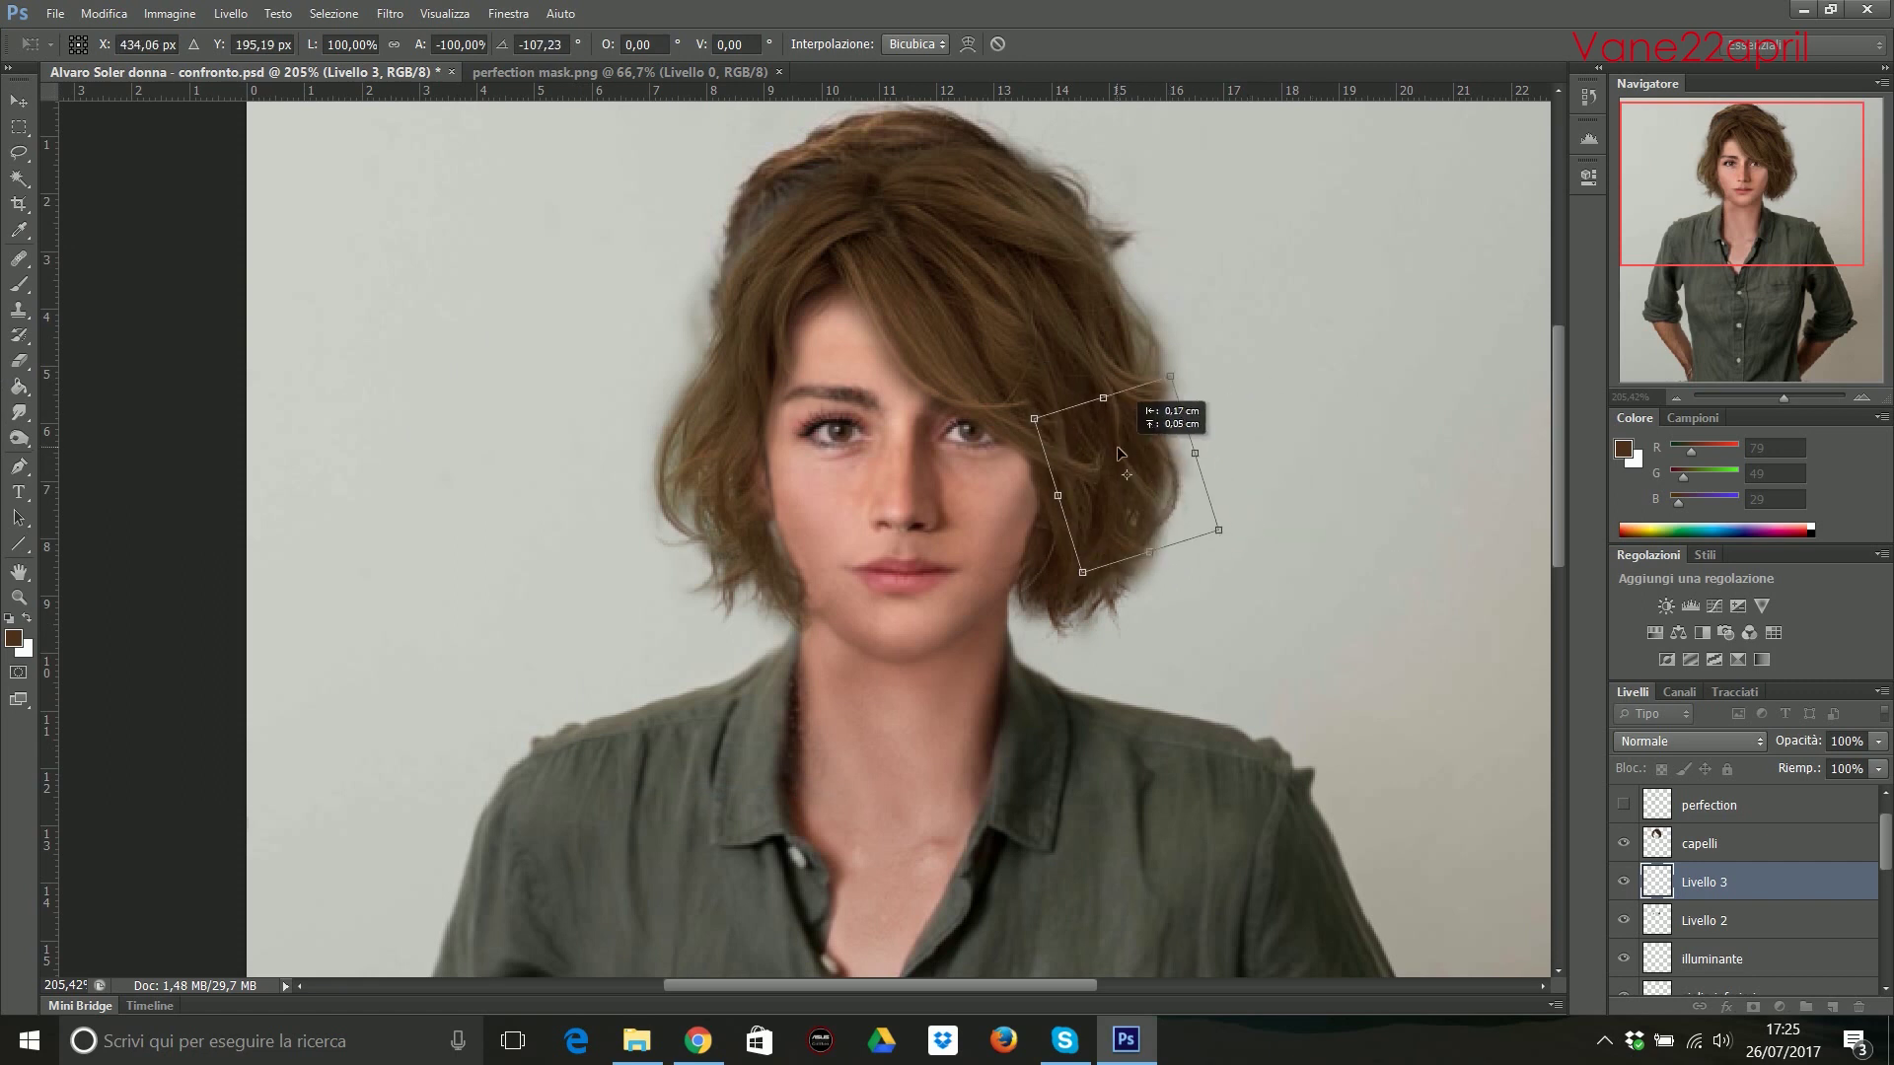
Reposition the painted hair stroke onto the existing hair and clear leftover selections.
mouse_move(1120, 453)
mouse_down()
mouse_move(489, 357)
mouse_move(1125, 363)
mouse_up()
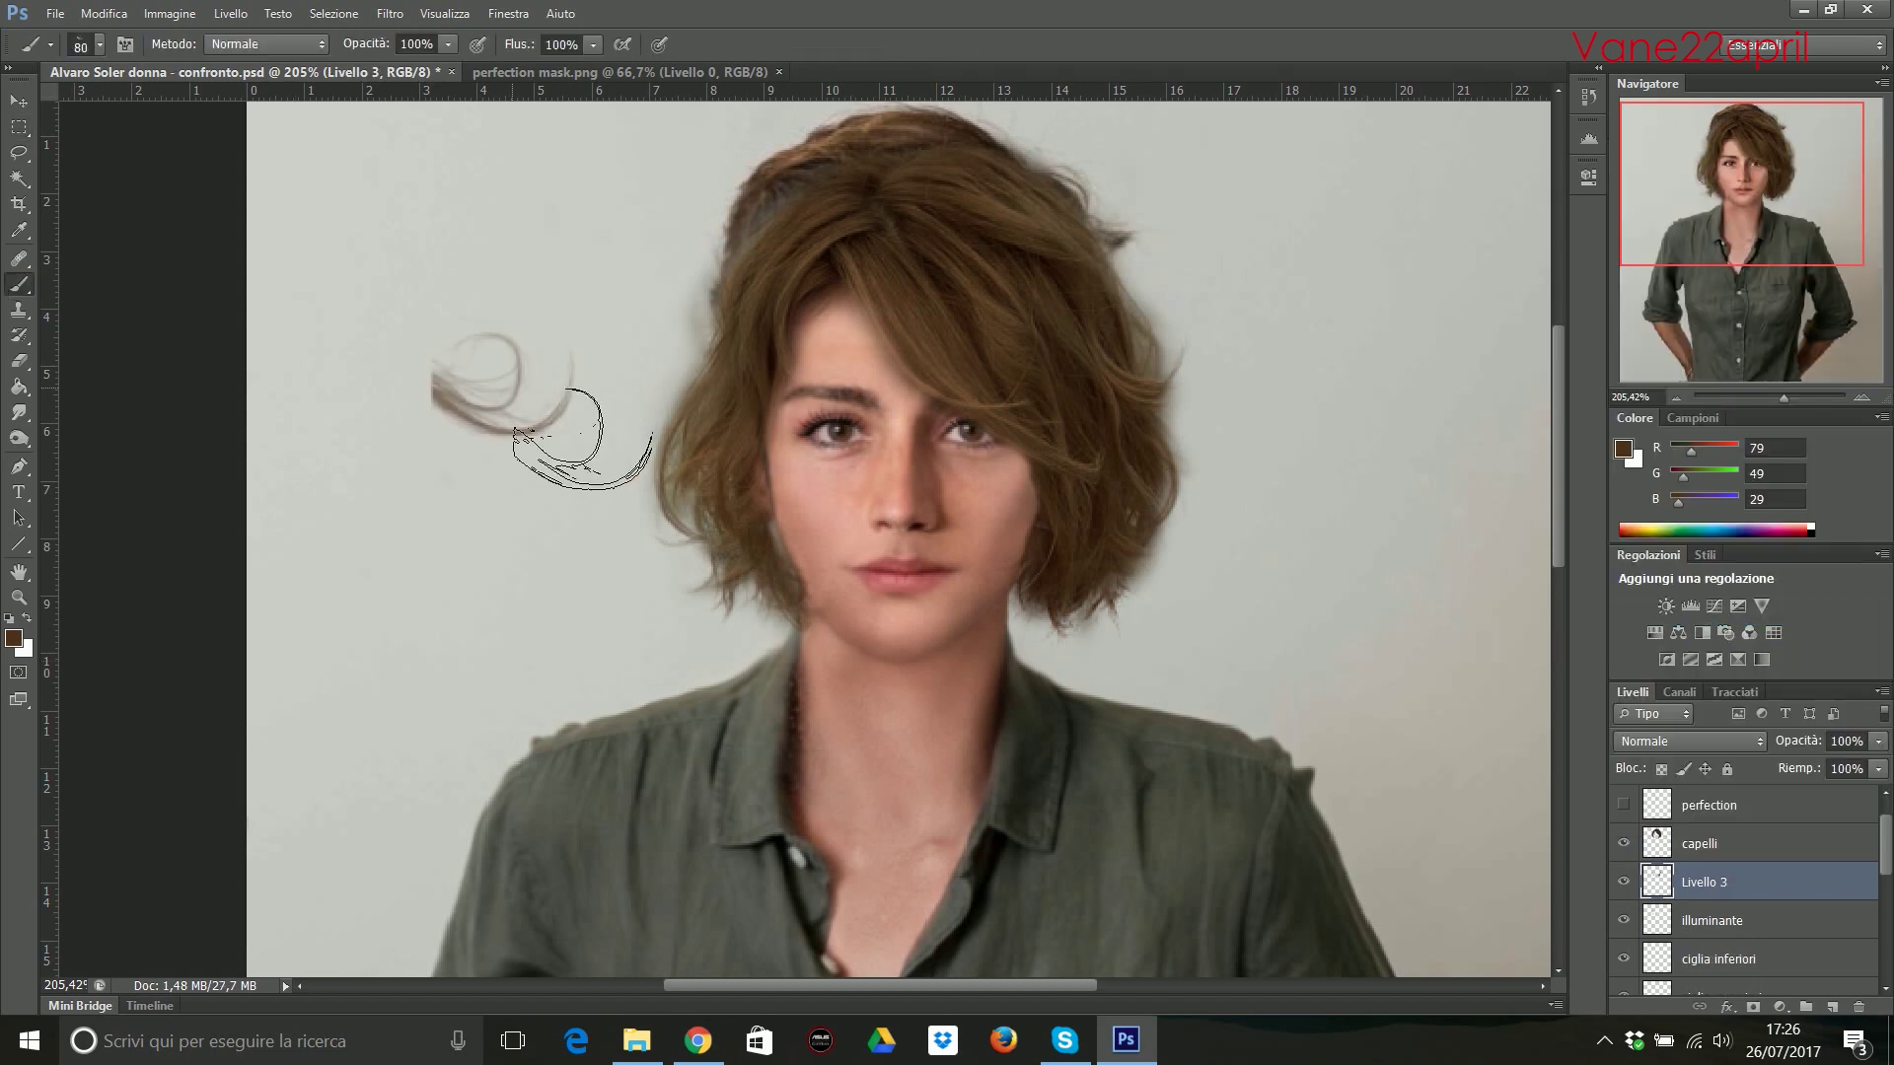
key(ctrl+t)
mouse_move(537, 365)
mouse_down()
mouse_move(766, 407)
mouse_move(791, 383)
mouse_up()
key(Return)
key(ctrl+d)
key(m)
drag(832, 500, 951, 494)
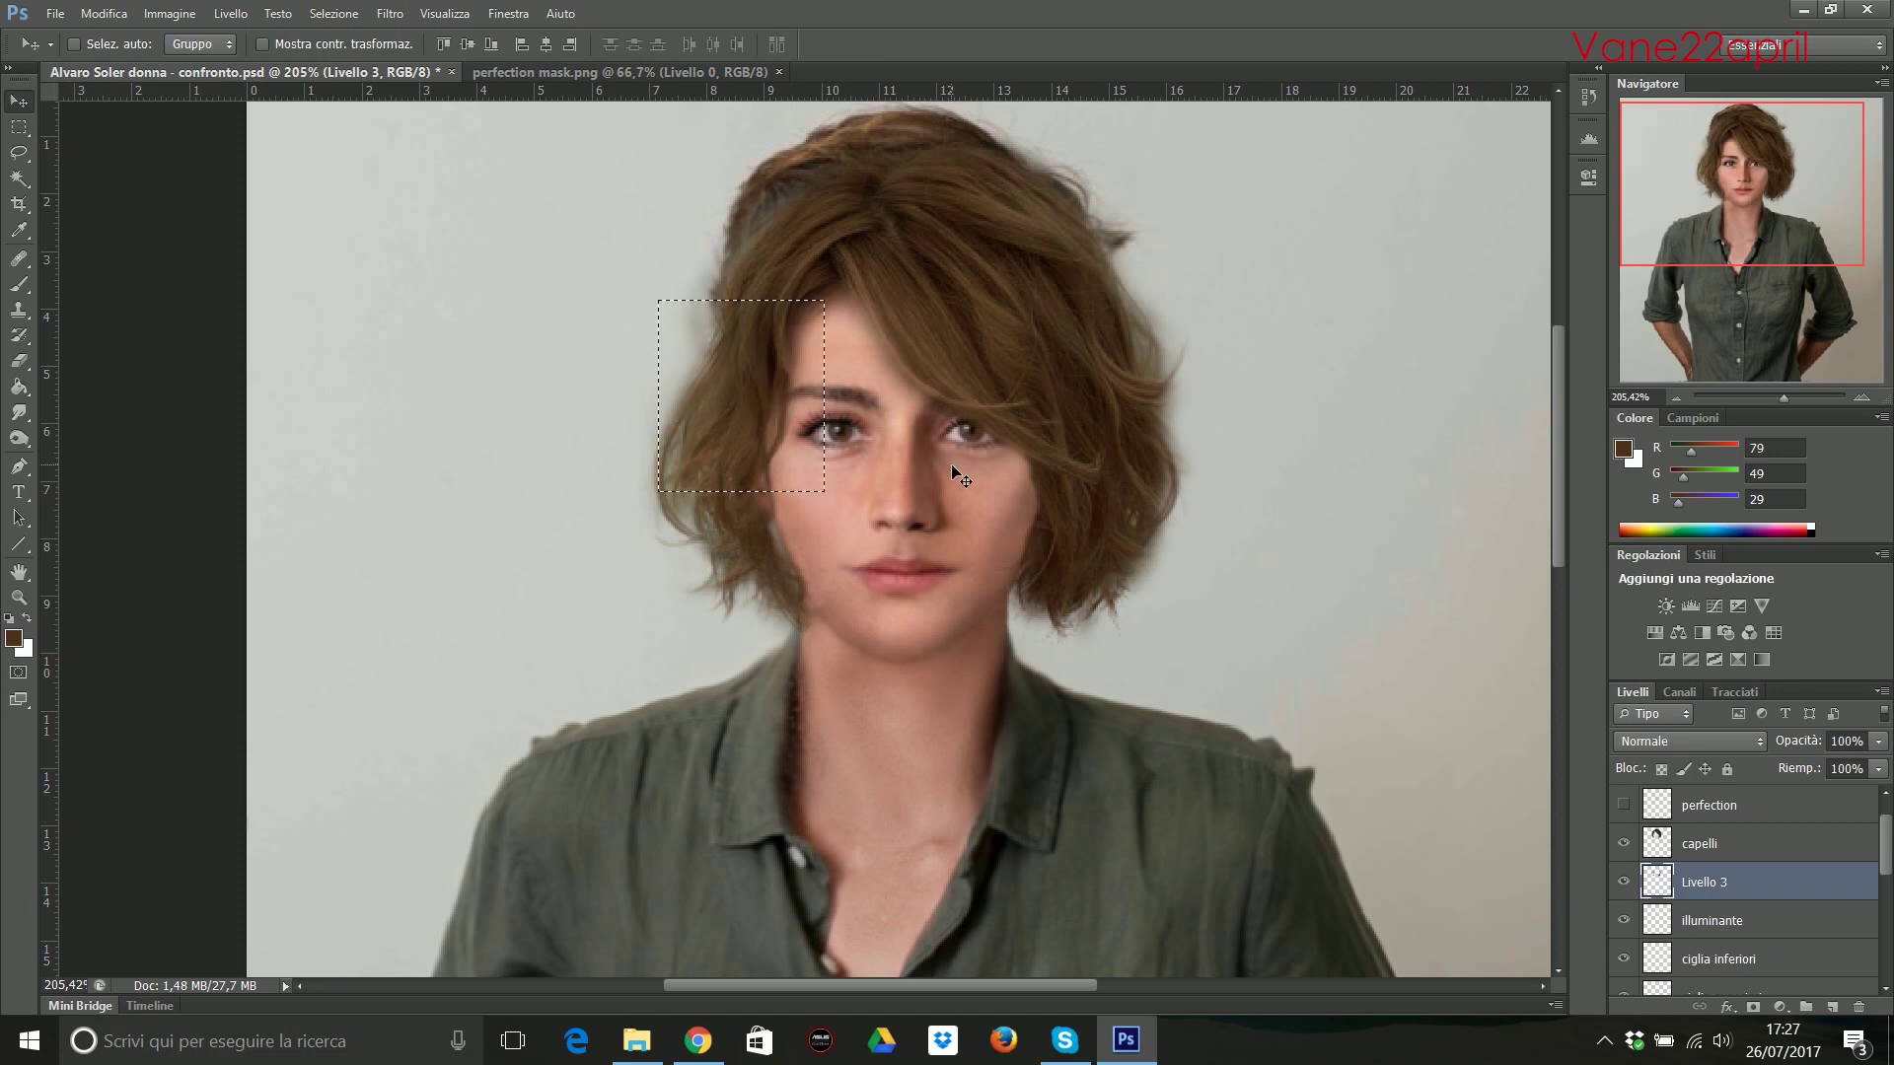
key(ctrl+d)
key(e)
Rotate the painted hair stroke onto the hair at the left temple.
key(ctrl+alt+z)
key(ctrl+alt+z)
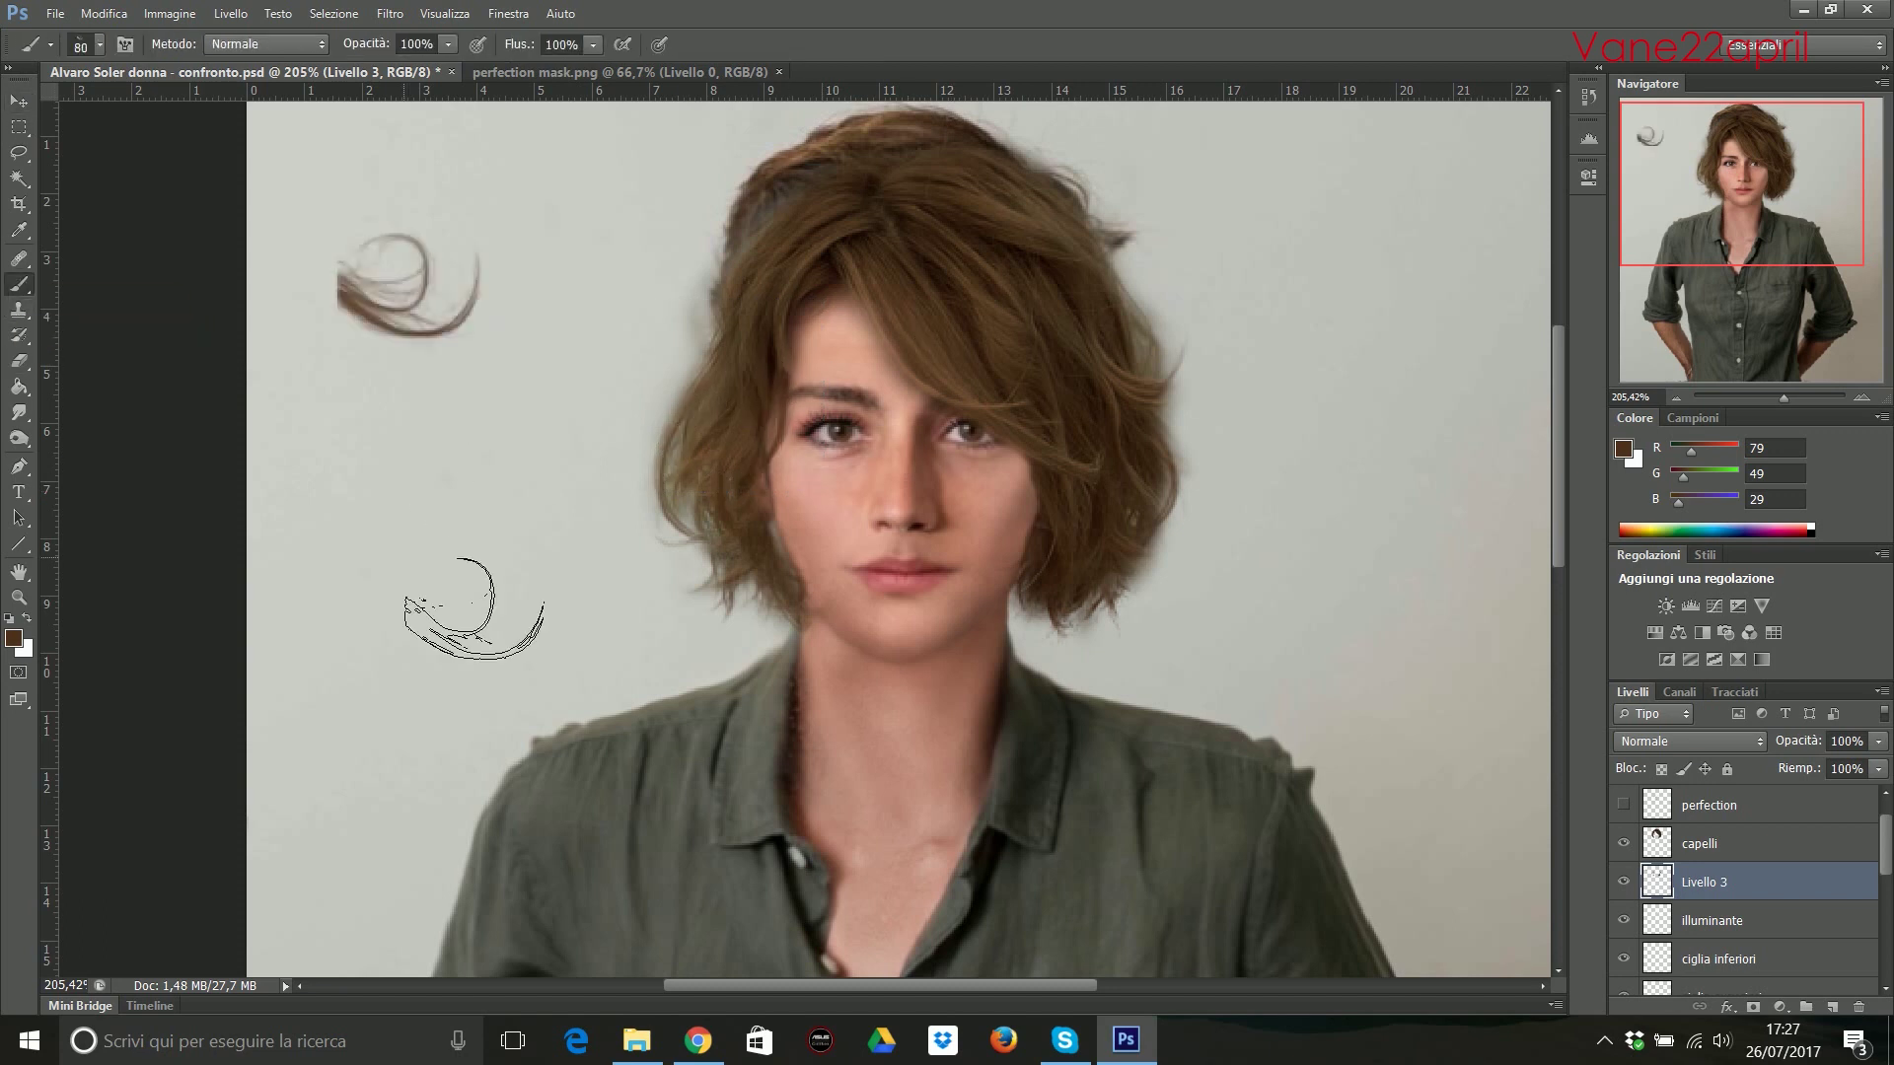
key(ctrl+t)
mouse_move(414, 296)
mouse_down()
mouse_move(789, 345)
mouse_move(855, 296)
mouse_up()
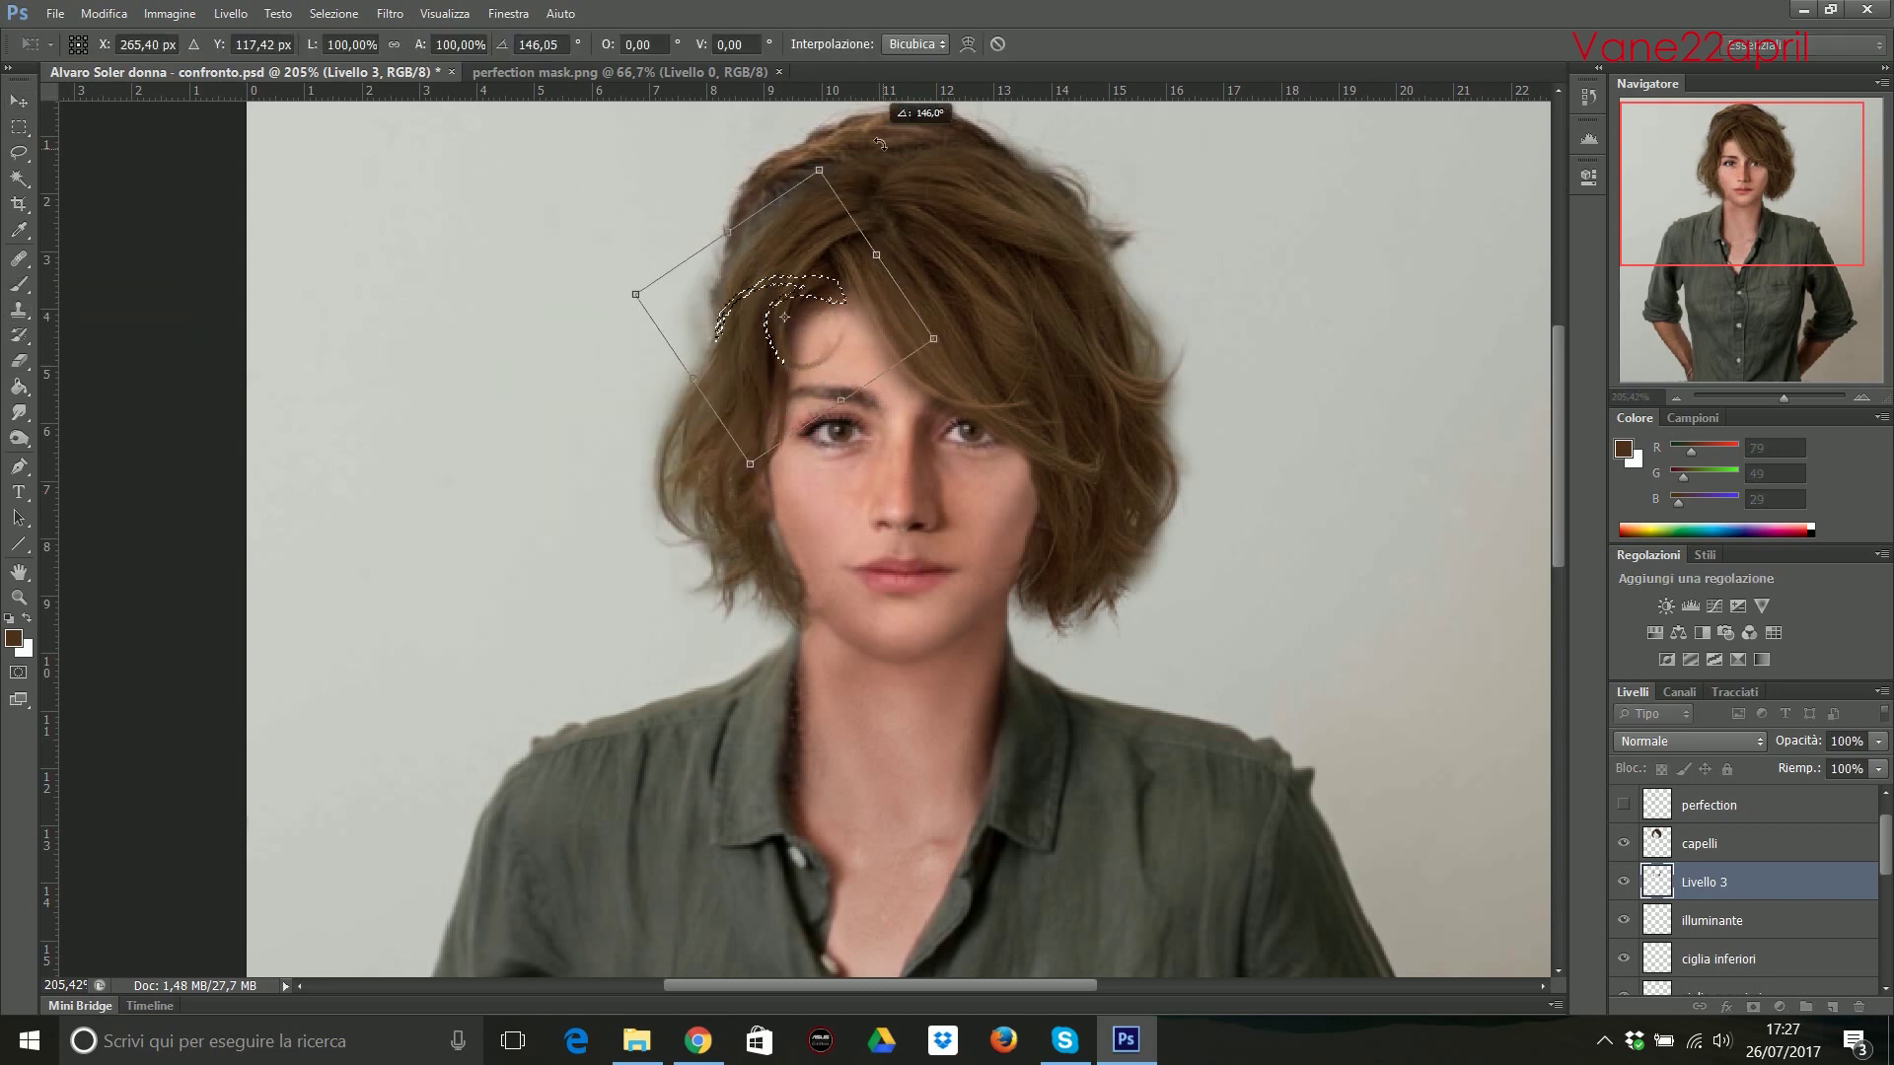
key(Return)
key(ctrl+d)
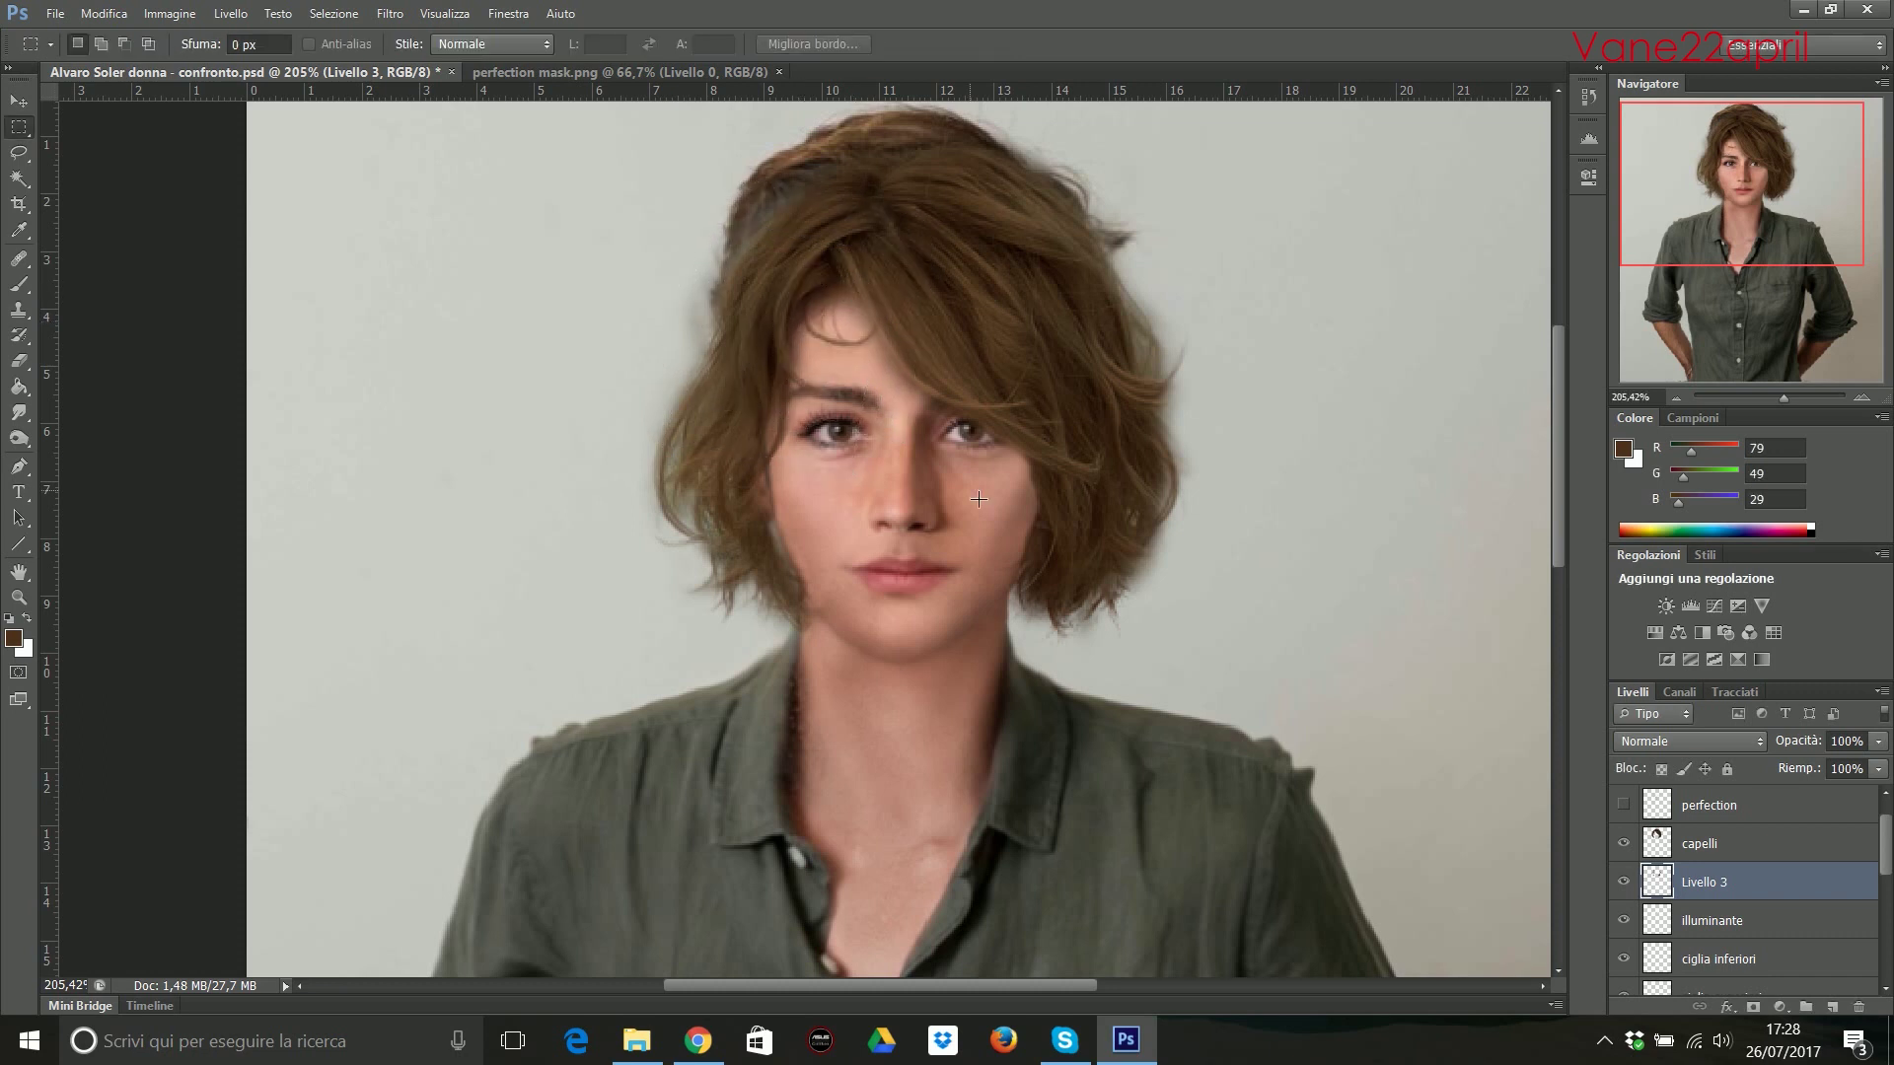
Pick a hair brush preset and stamp a hair strand left of the head.
click(31, 287)
click(98, 44)
scroll(77, 673, down, 3)
scroll(77, 672, down, 3)
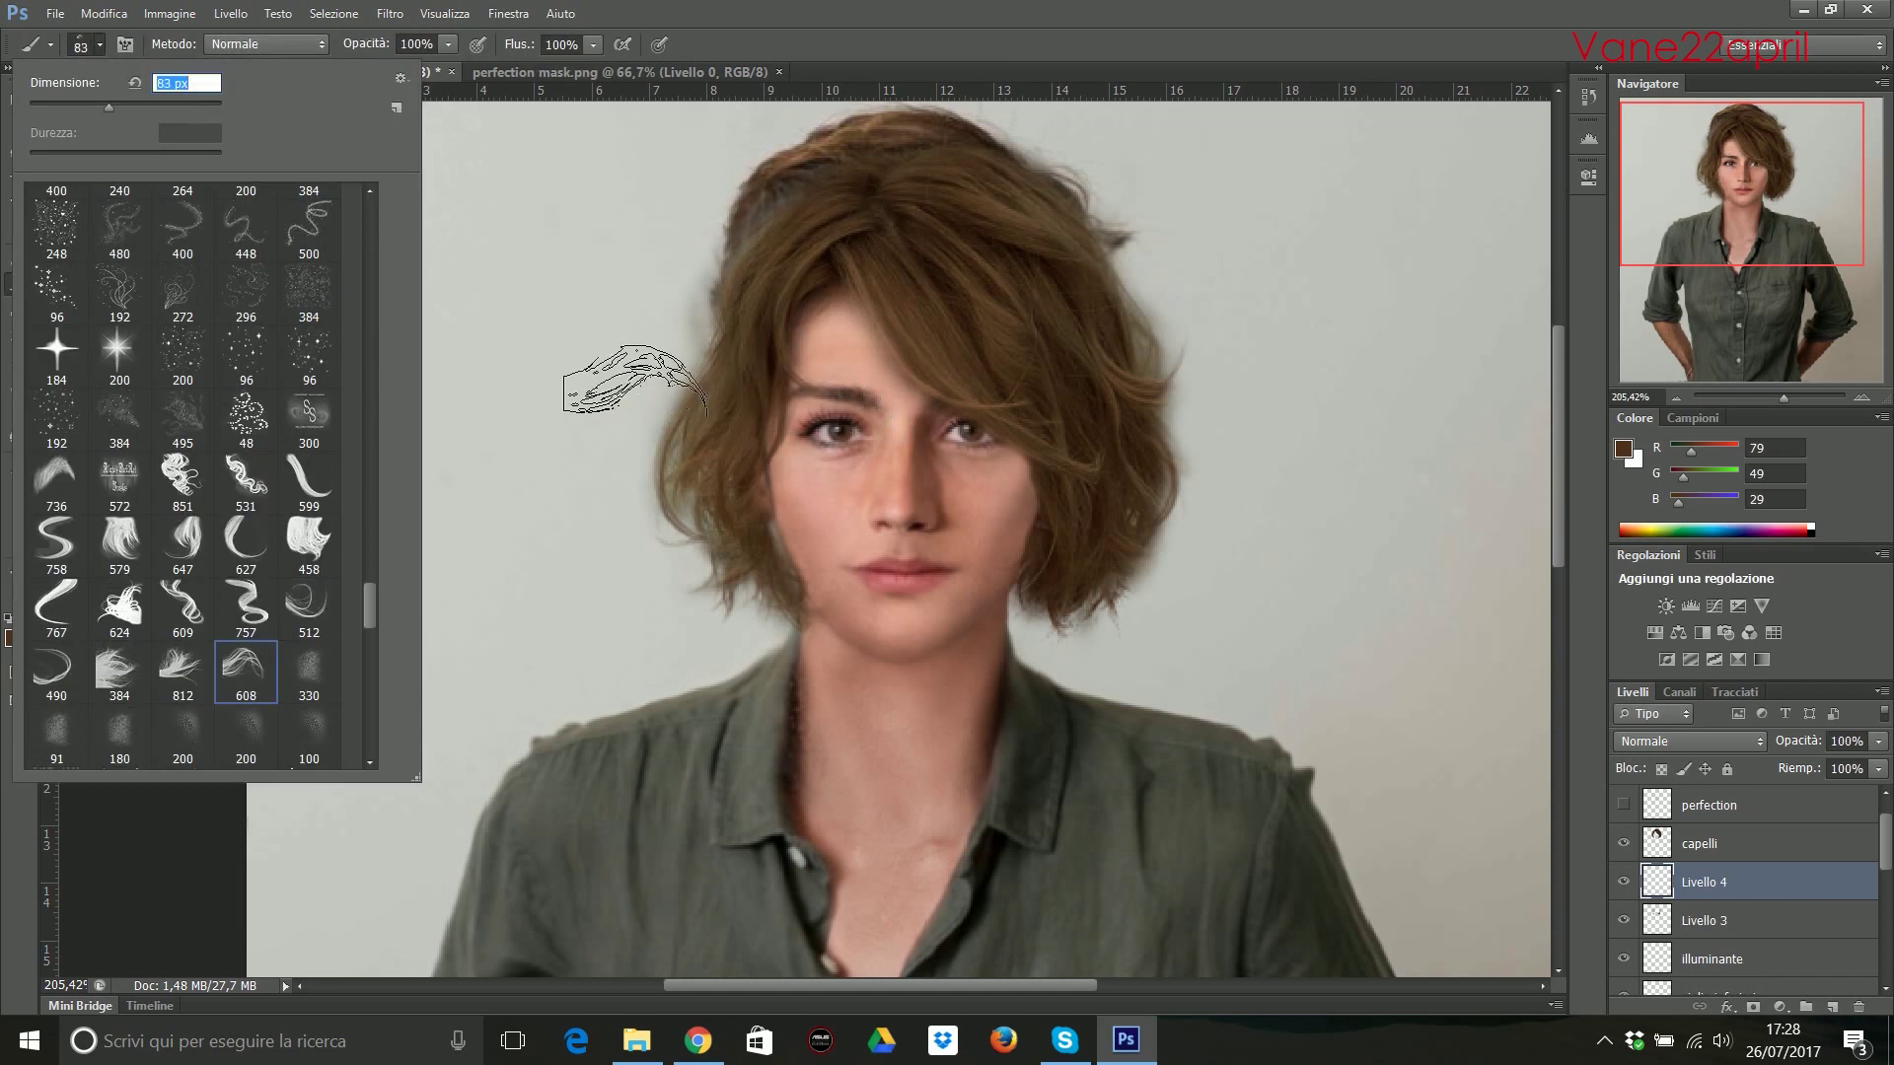
click(634, 379)
Move the new strand onto the right side of the face and delete layer Livello 3.
key(ctrl+t)
drag(582, 355, 767, 503)
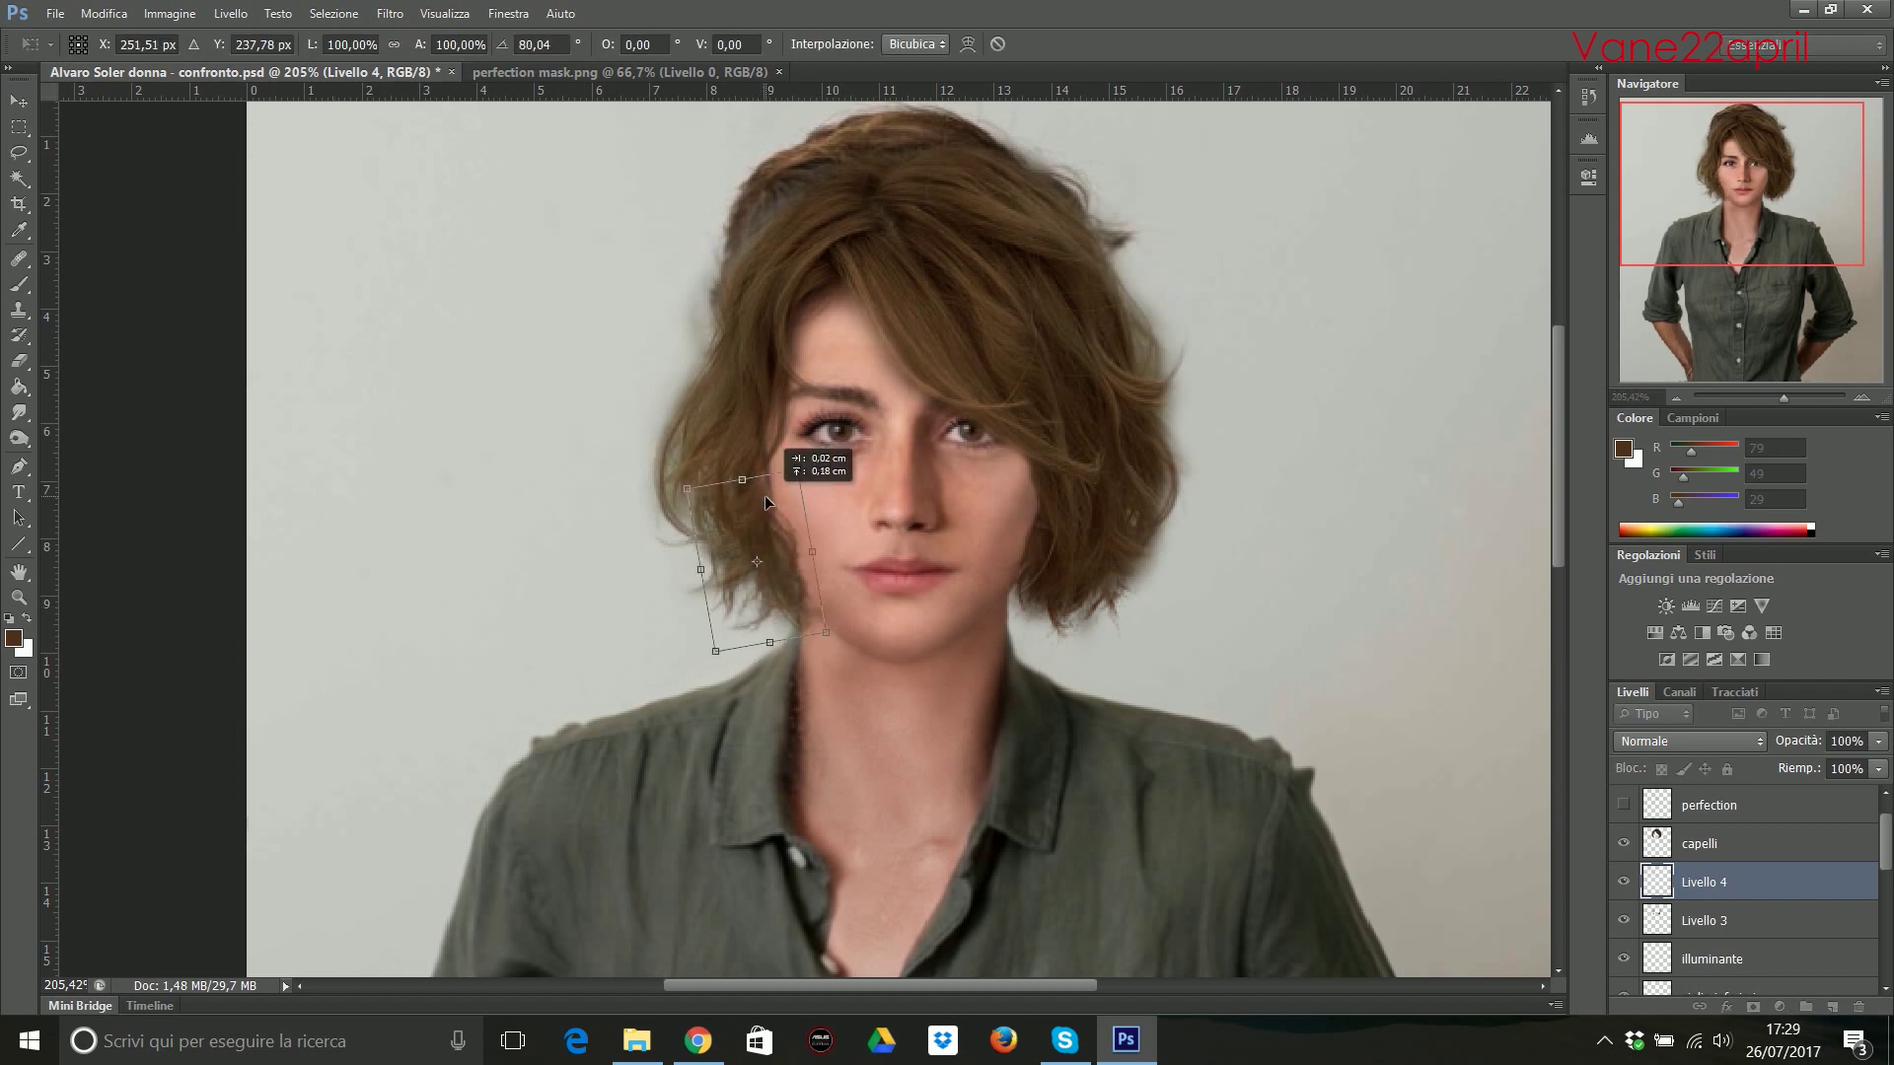
key(Escape)
key(ctrl+t)
drag(479, 310, 1145, 493)
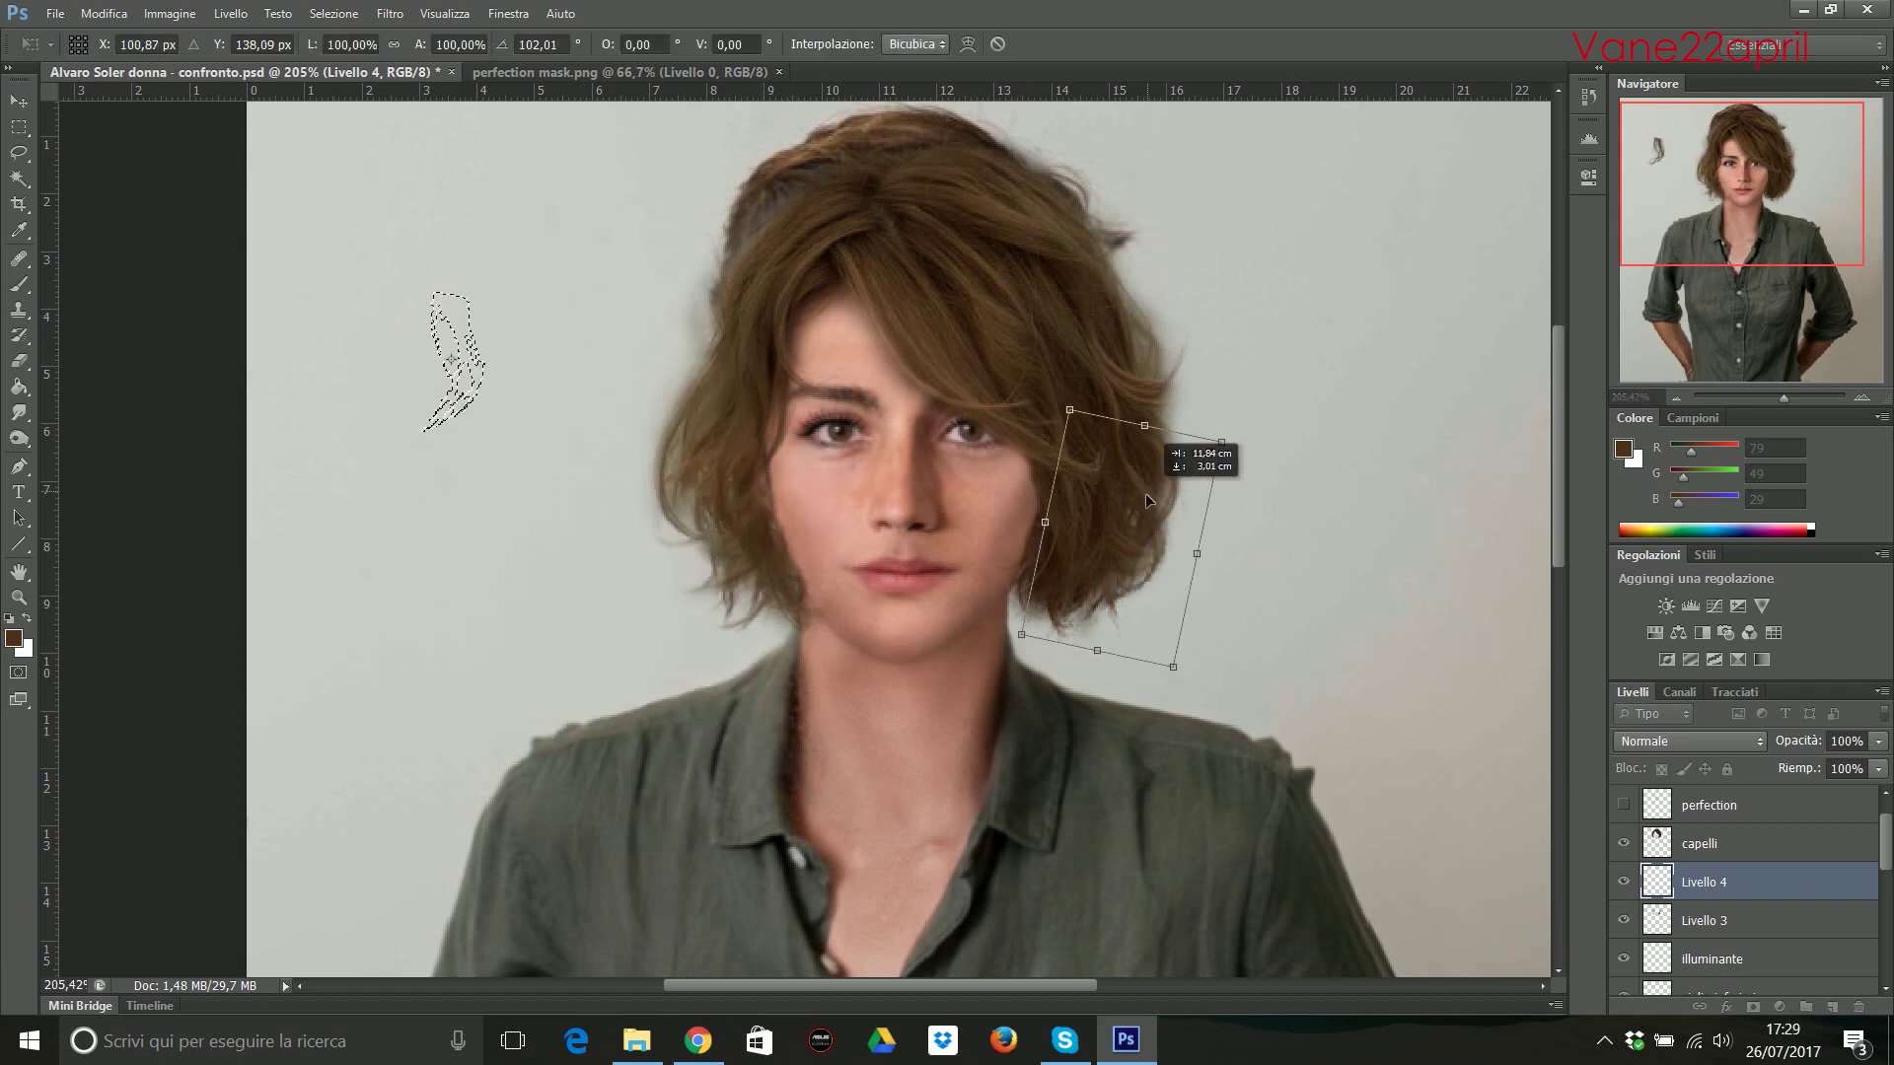
key(Return)
right_click(1705, 920)
click(1695, 643)
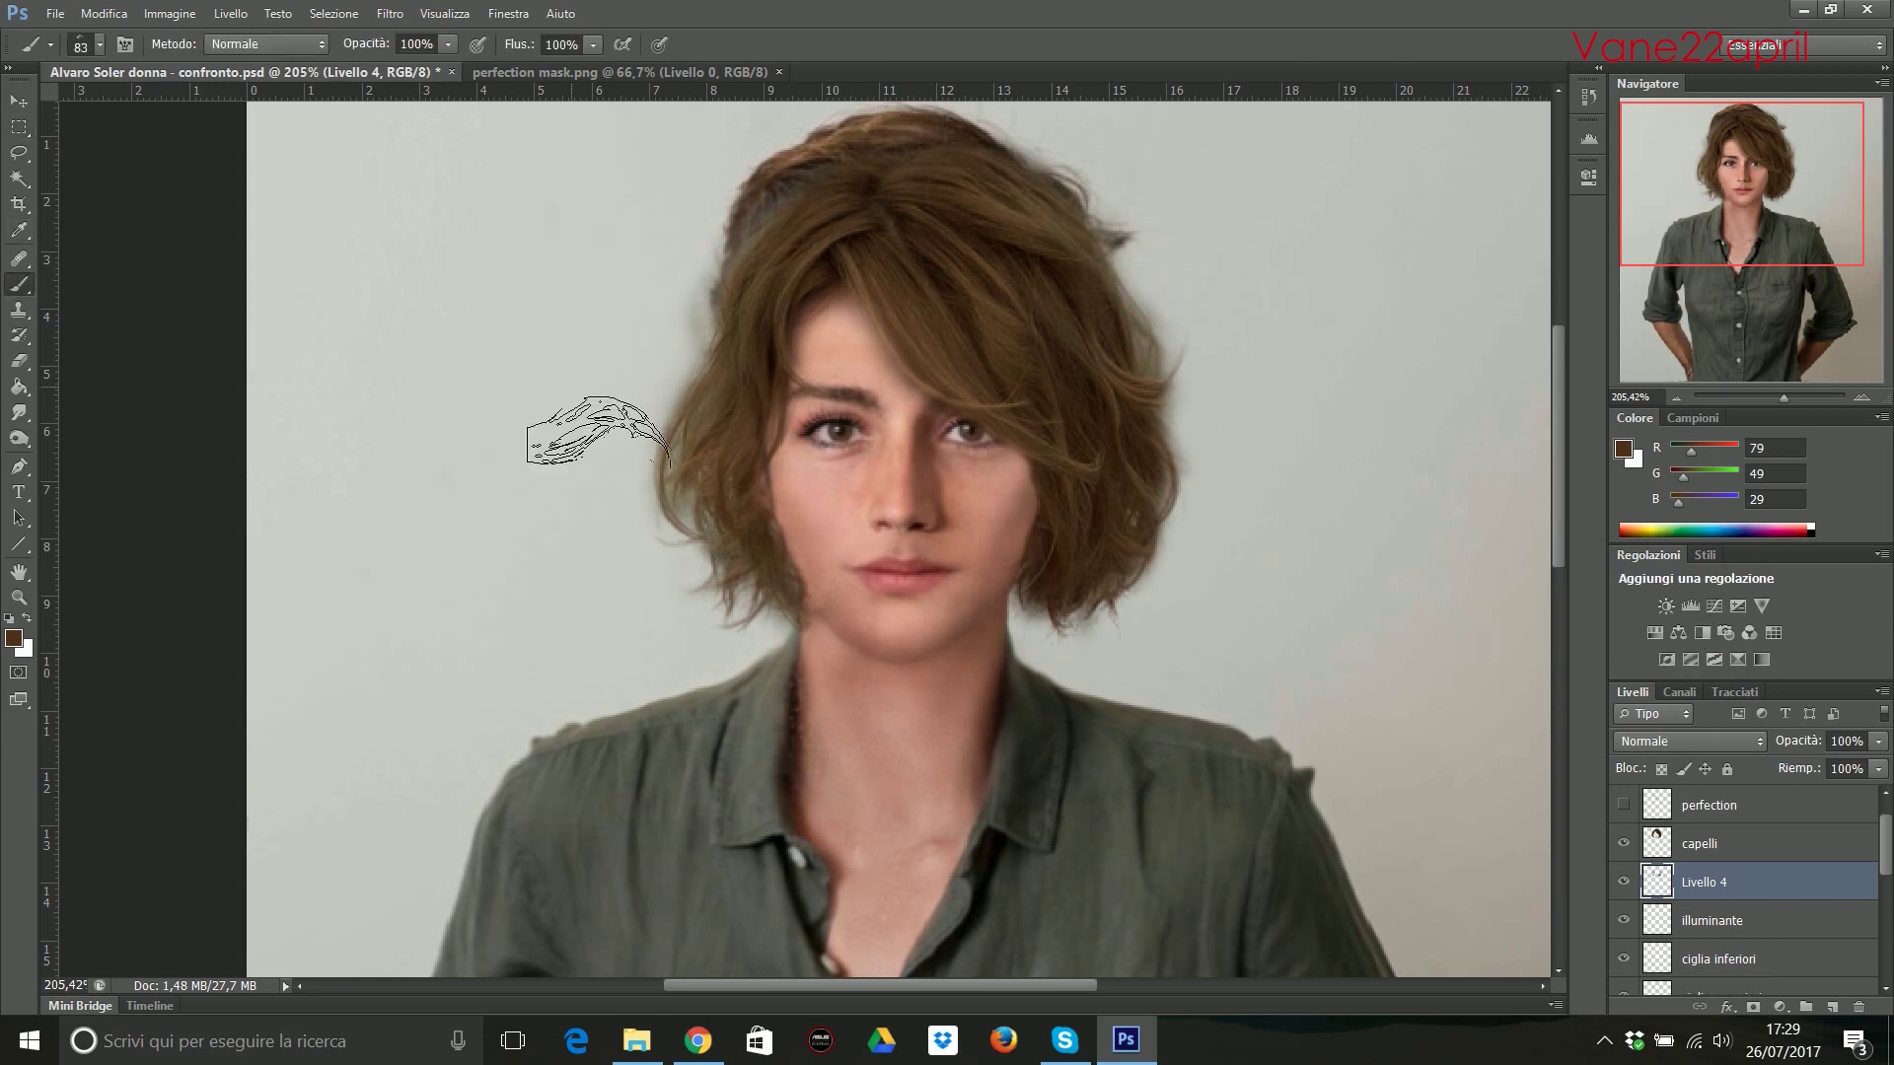
Stamp another hair strand at the left, rotate it and flip it horizontally.
click(449, 404)
key(ctrl+t)
drag(533, 463, 493, 325)
right_click(439, 395)
click(532, 672)
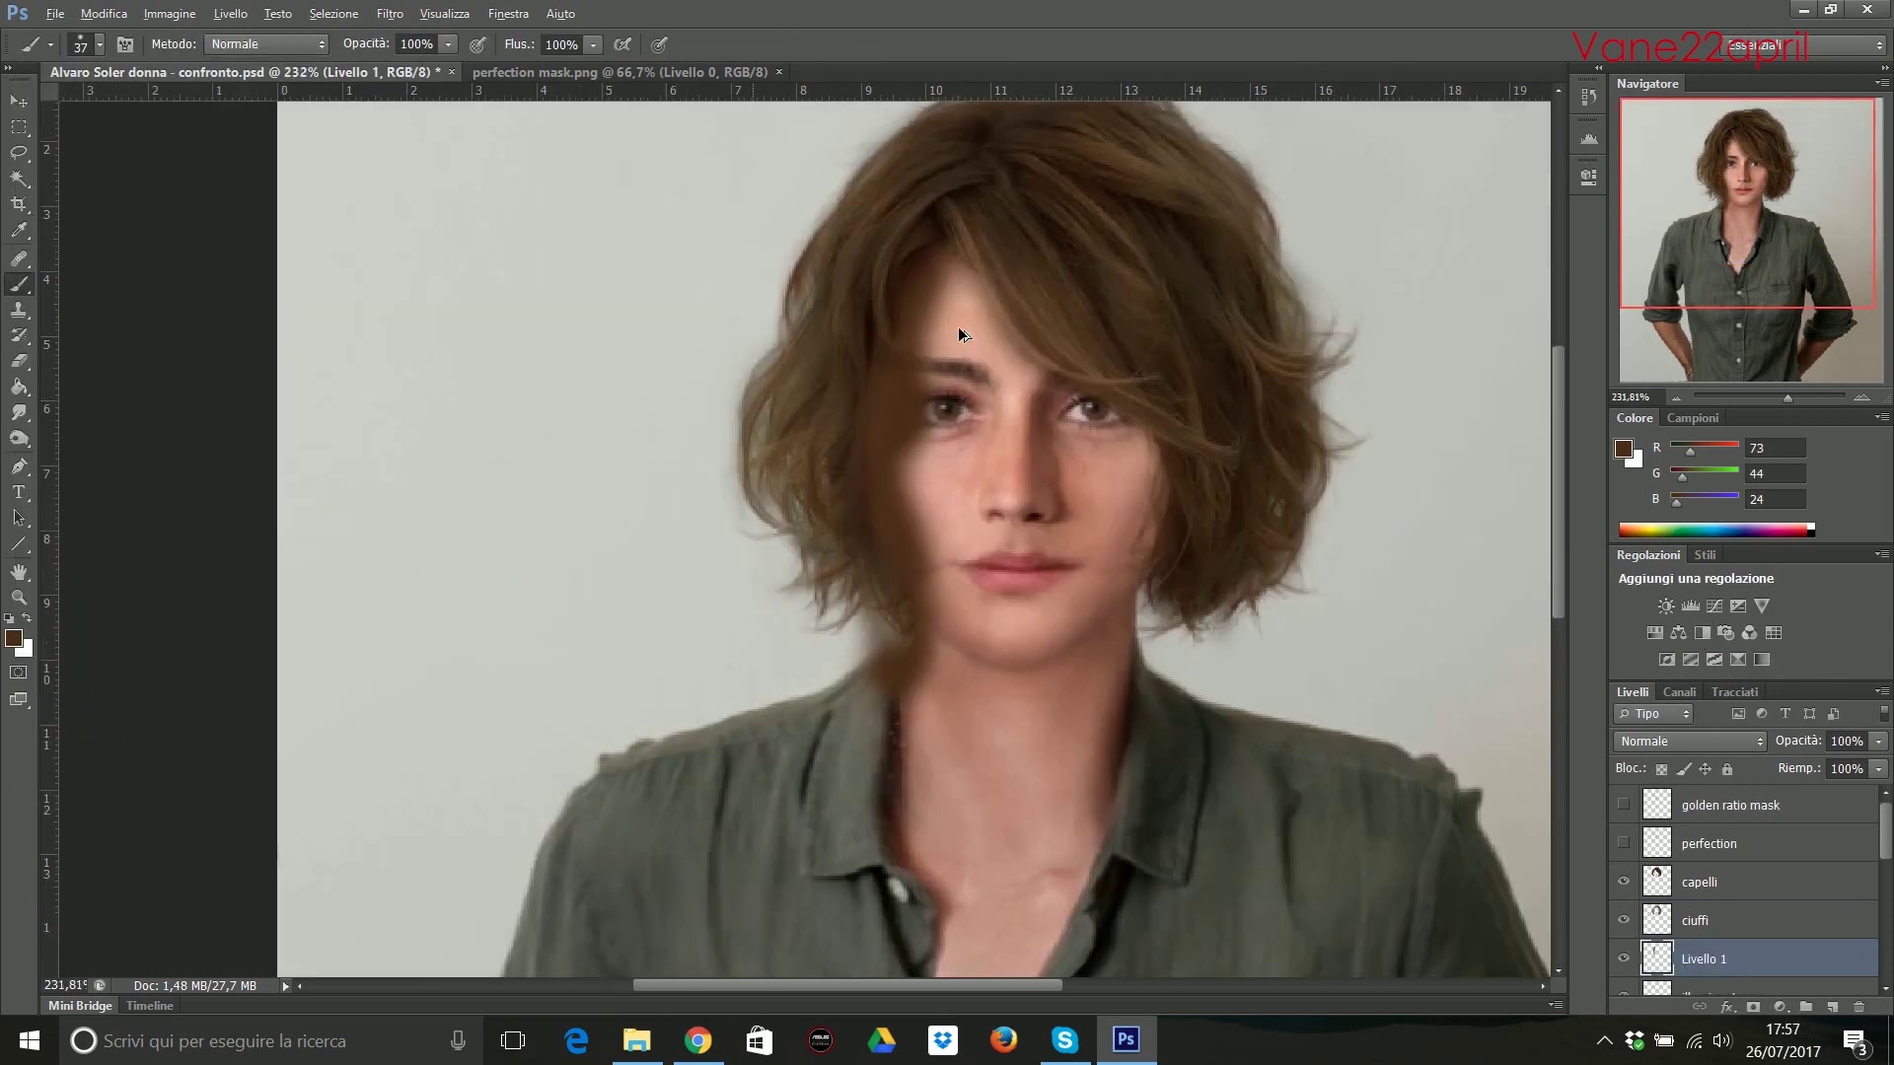
Enlarge the brush, lens-blur the first brown shadow, set it to Multiply and lower its opacity.
right_click(938, 632)
key(Return)
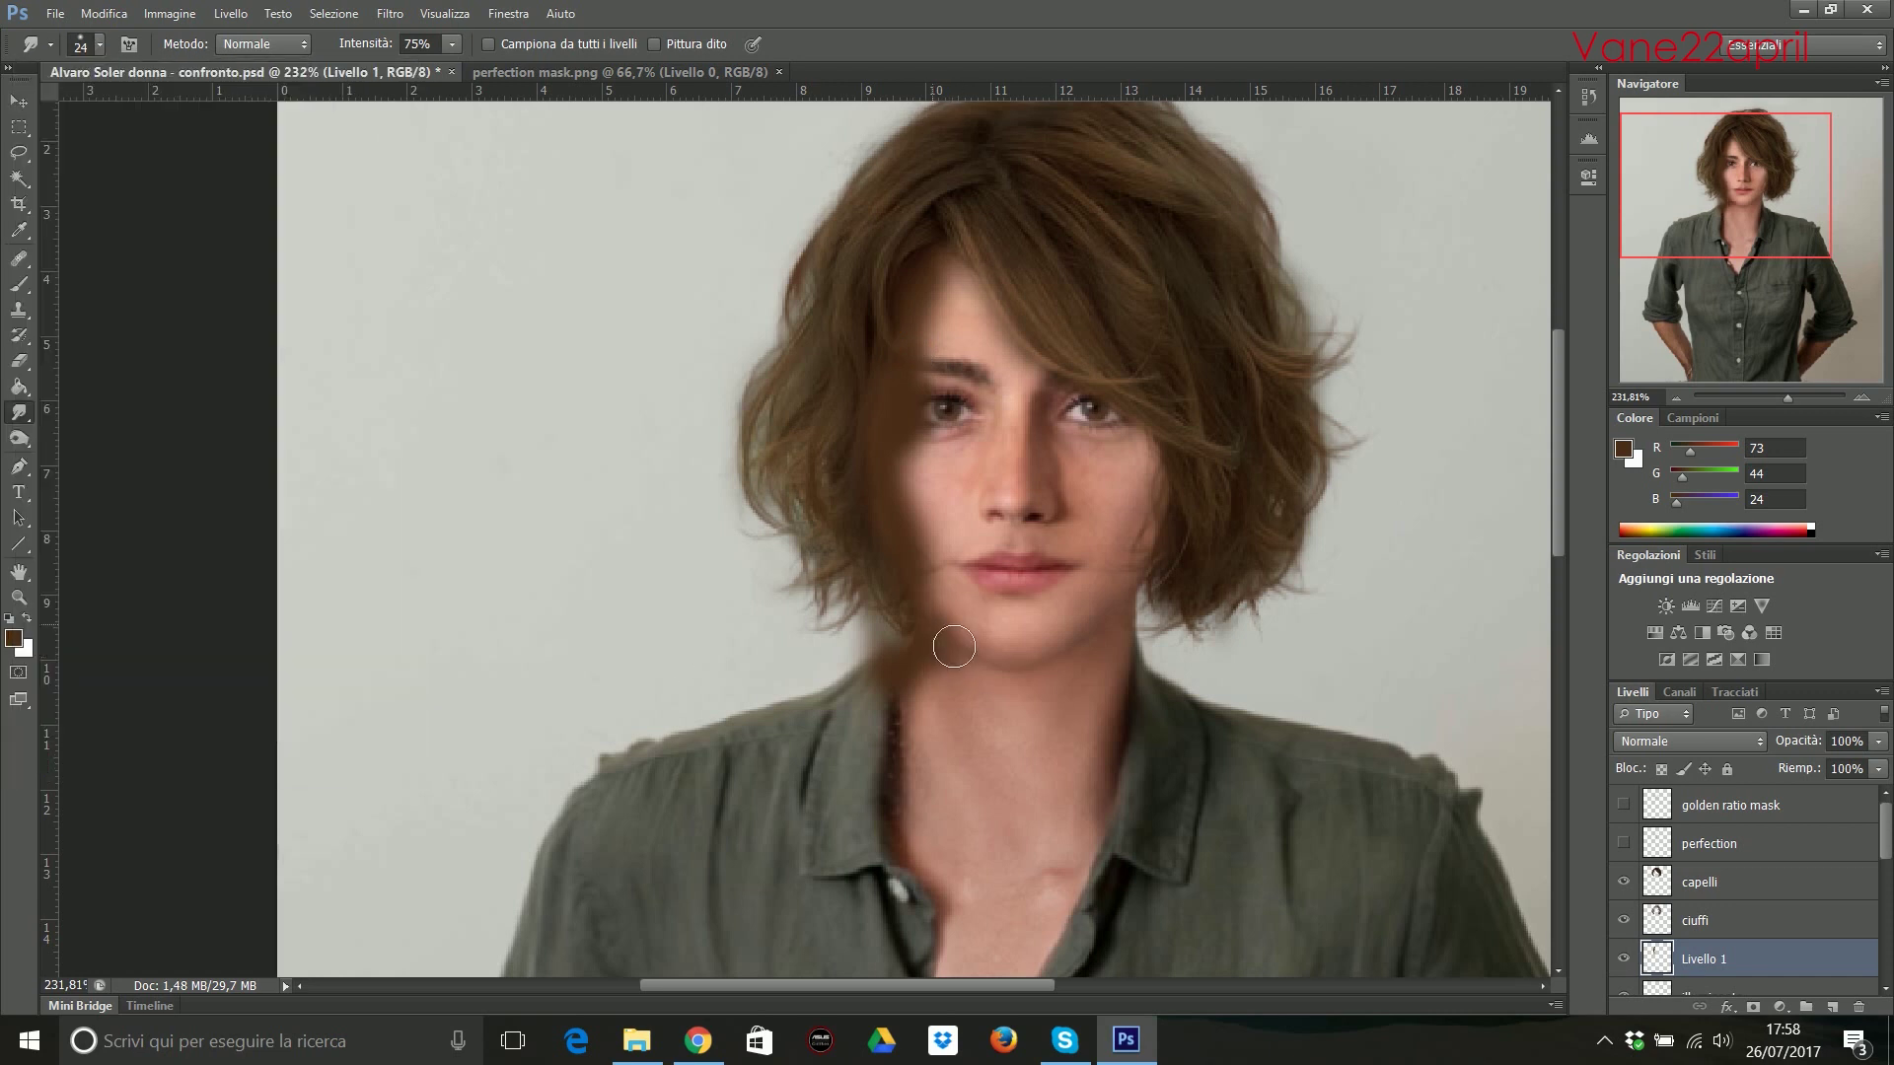
key(e)
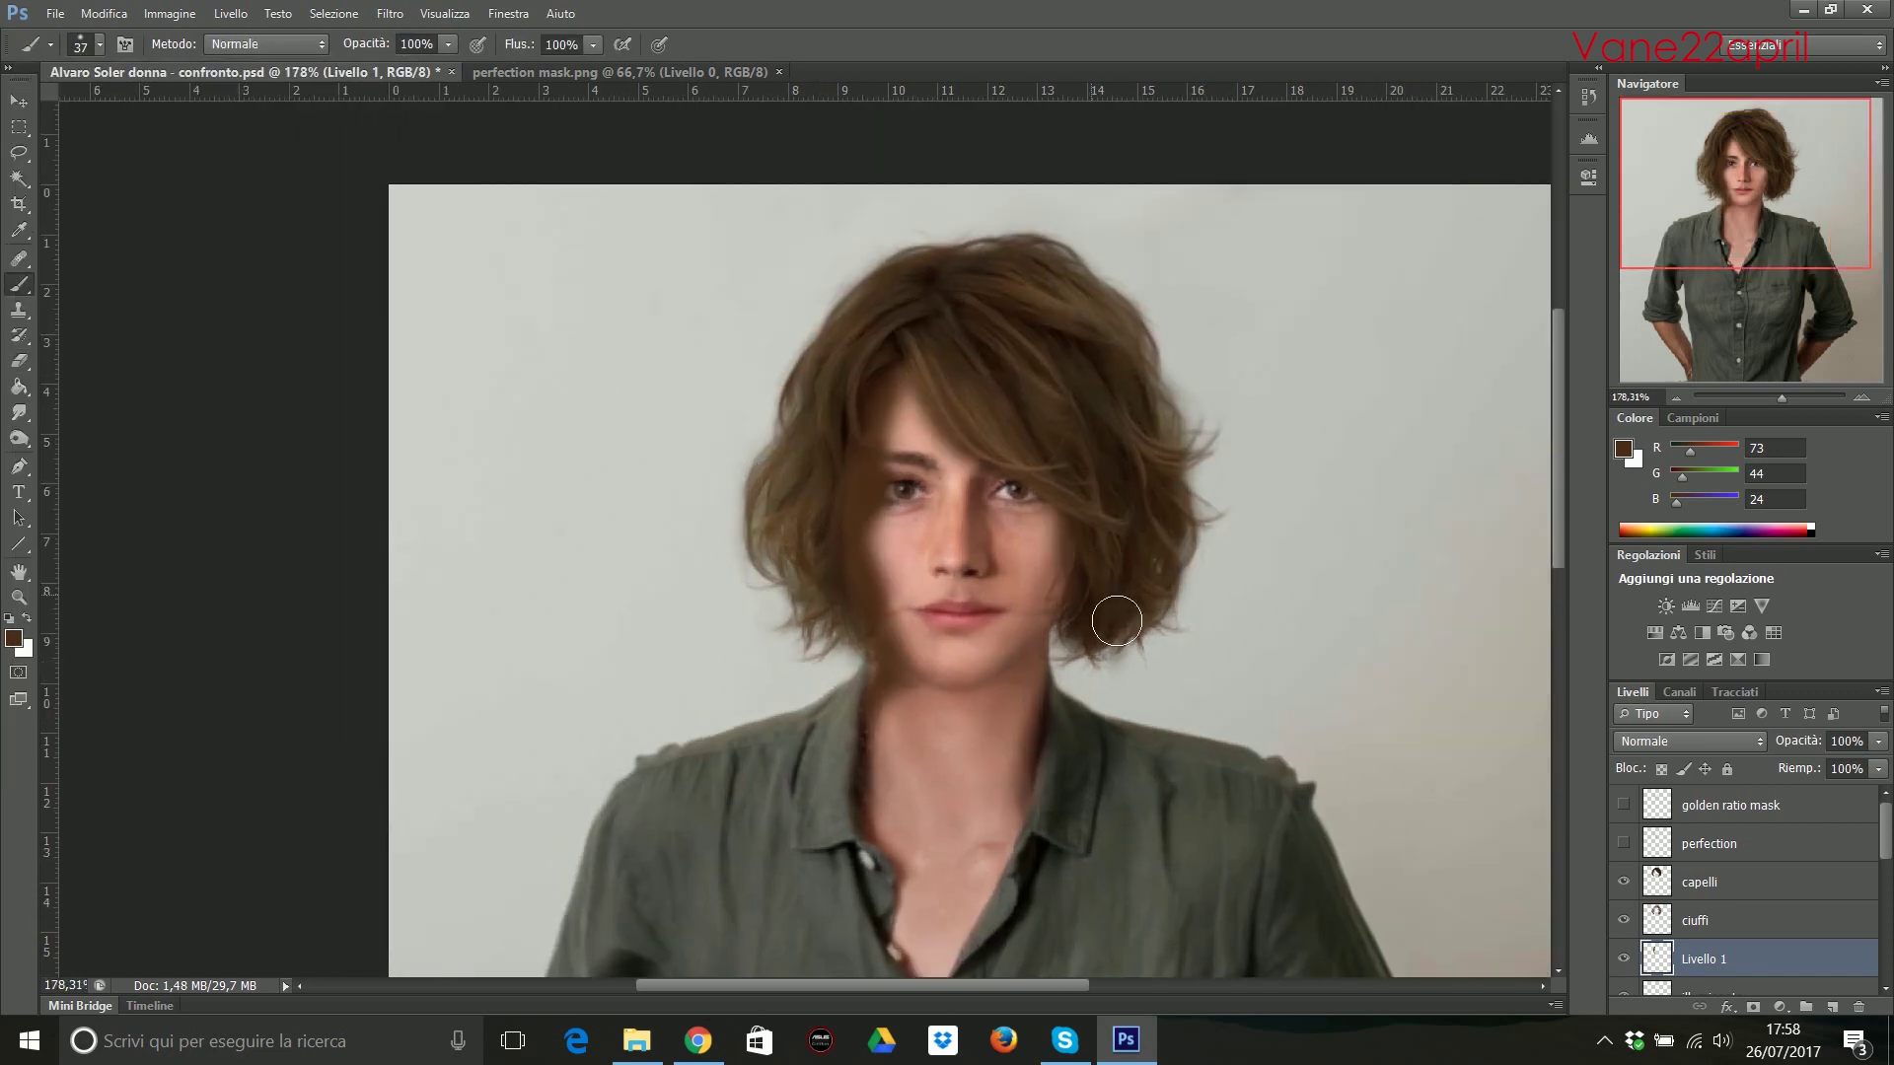
click(170, 13)
mouse_move(198, 74)
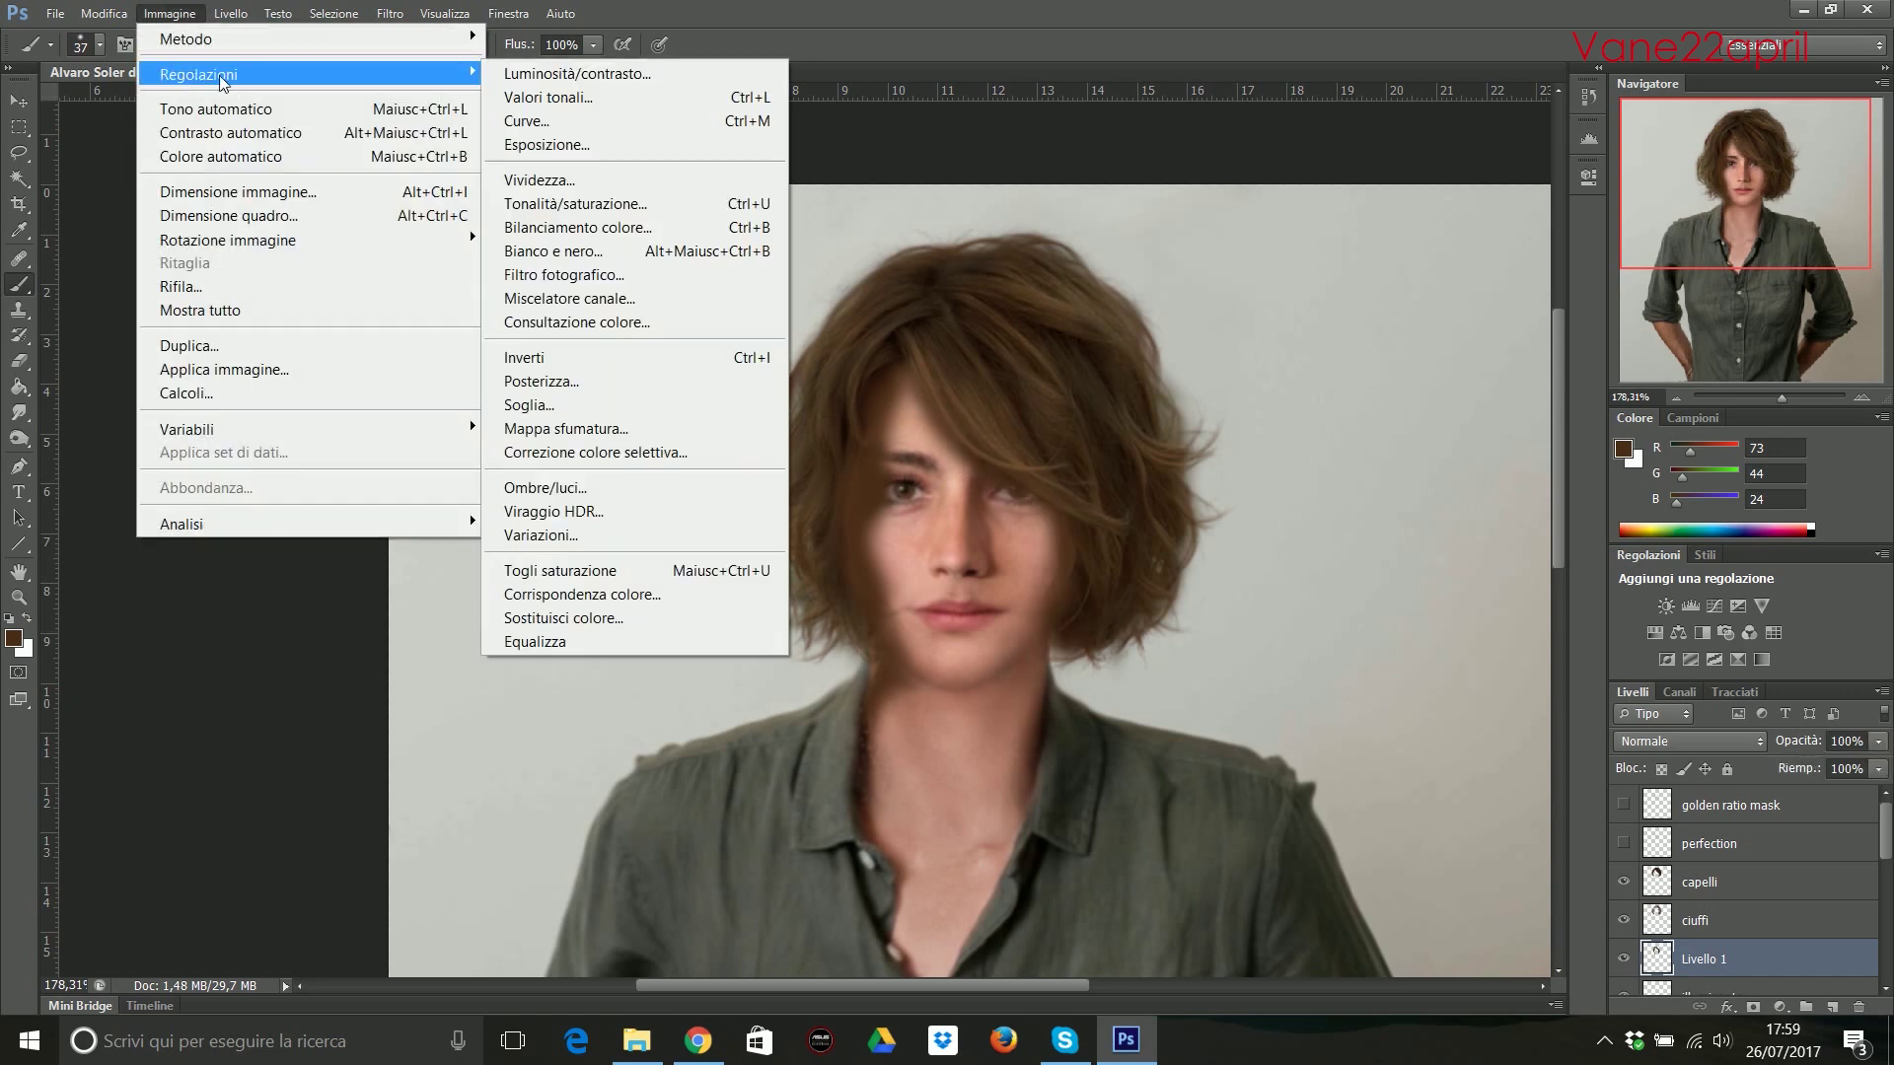
click(804, 629)
click(1757, 63)
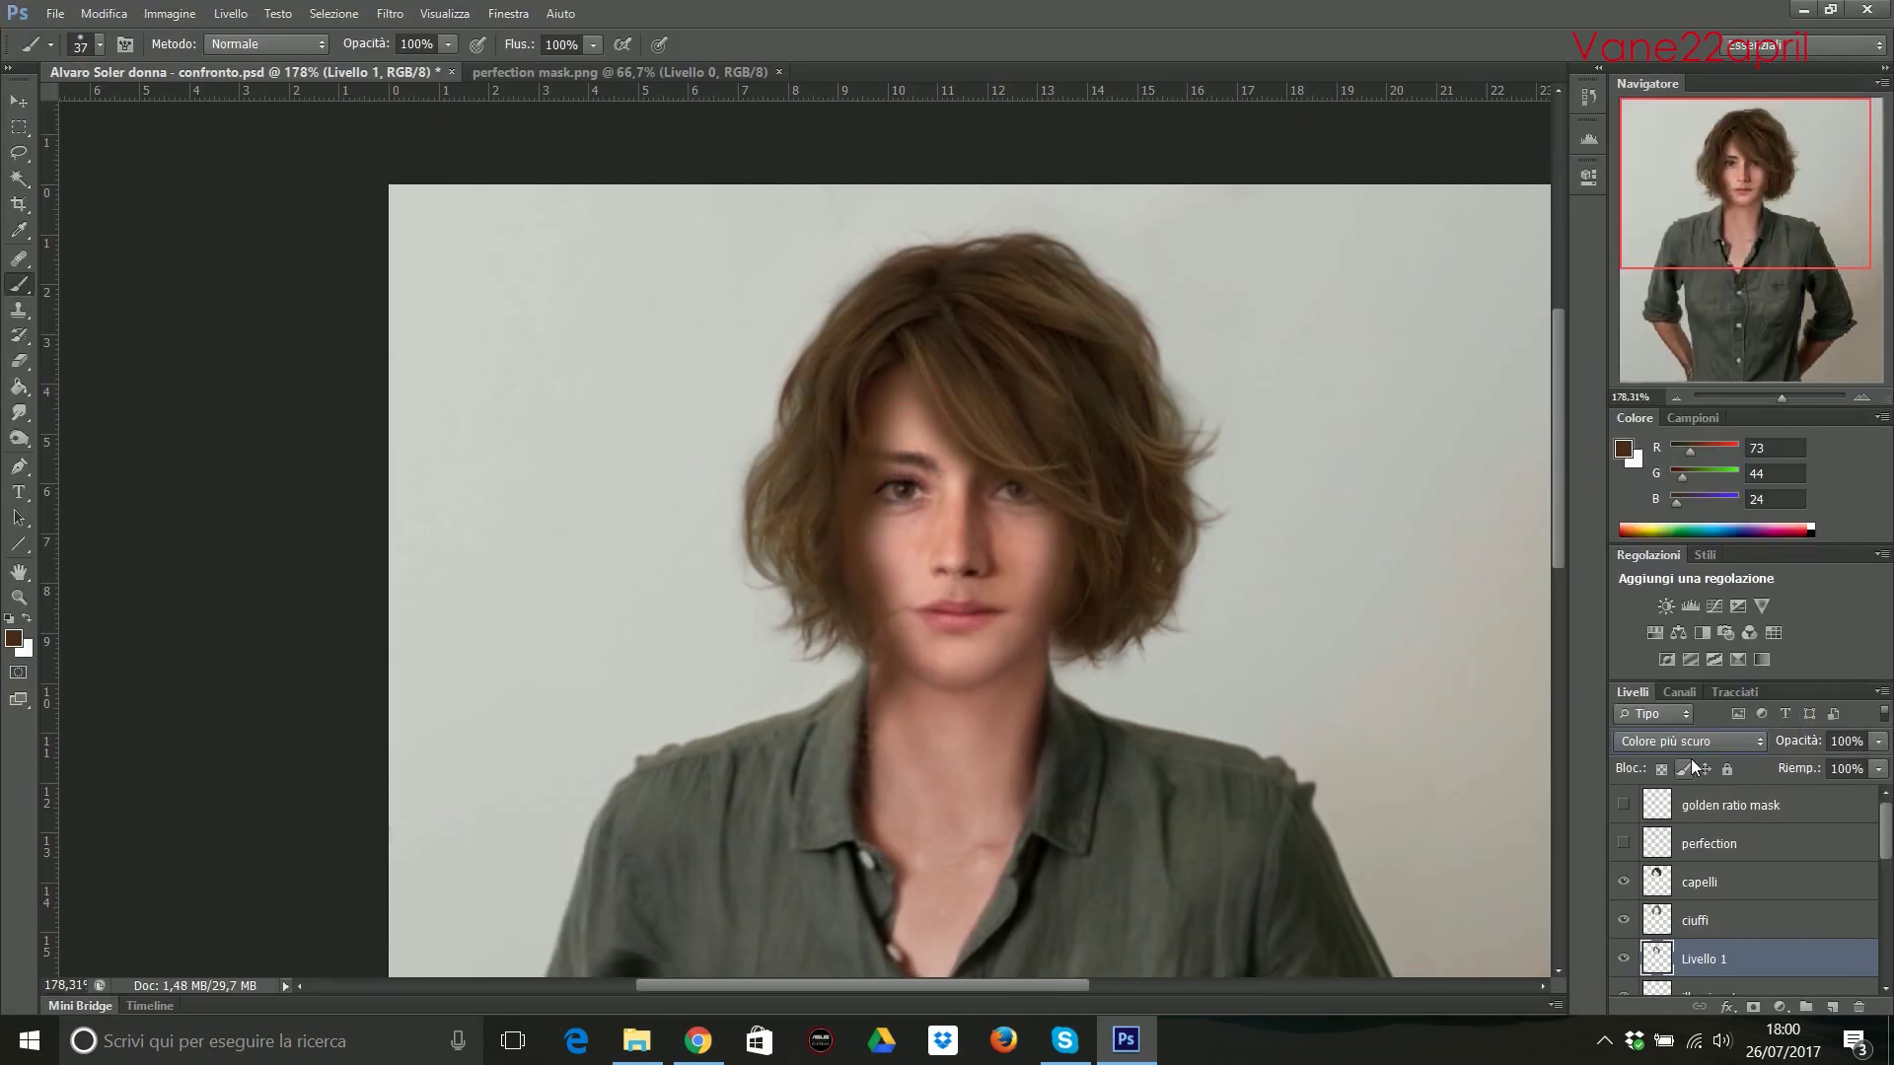
click(1690, 741)
click(1657, 176)
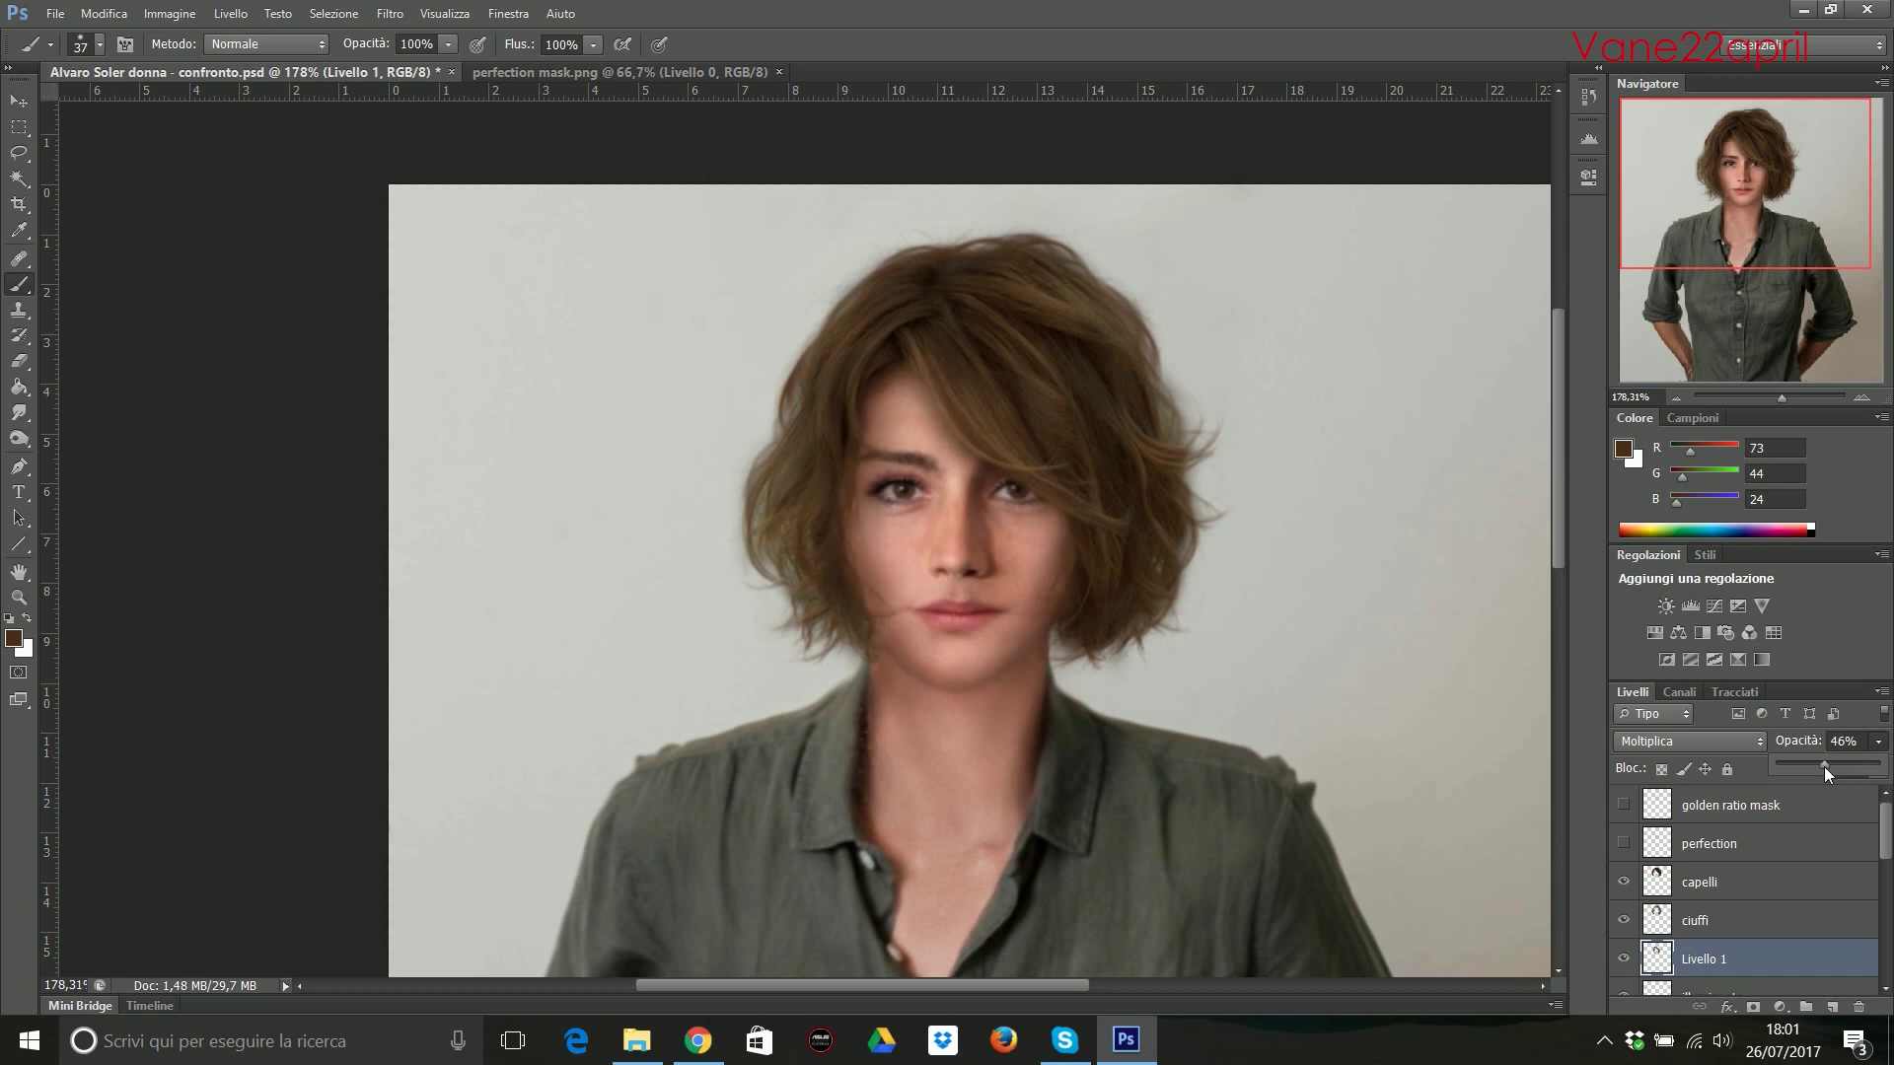
drag(1878, 741, 1819, 766)
On a new layer, paint a brown shadow down the face side, lens-blur it, Multiply, reduce opacity.
key(ctrl+shift+alt+n)
drag(886, 387, 893, 682)
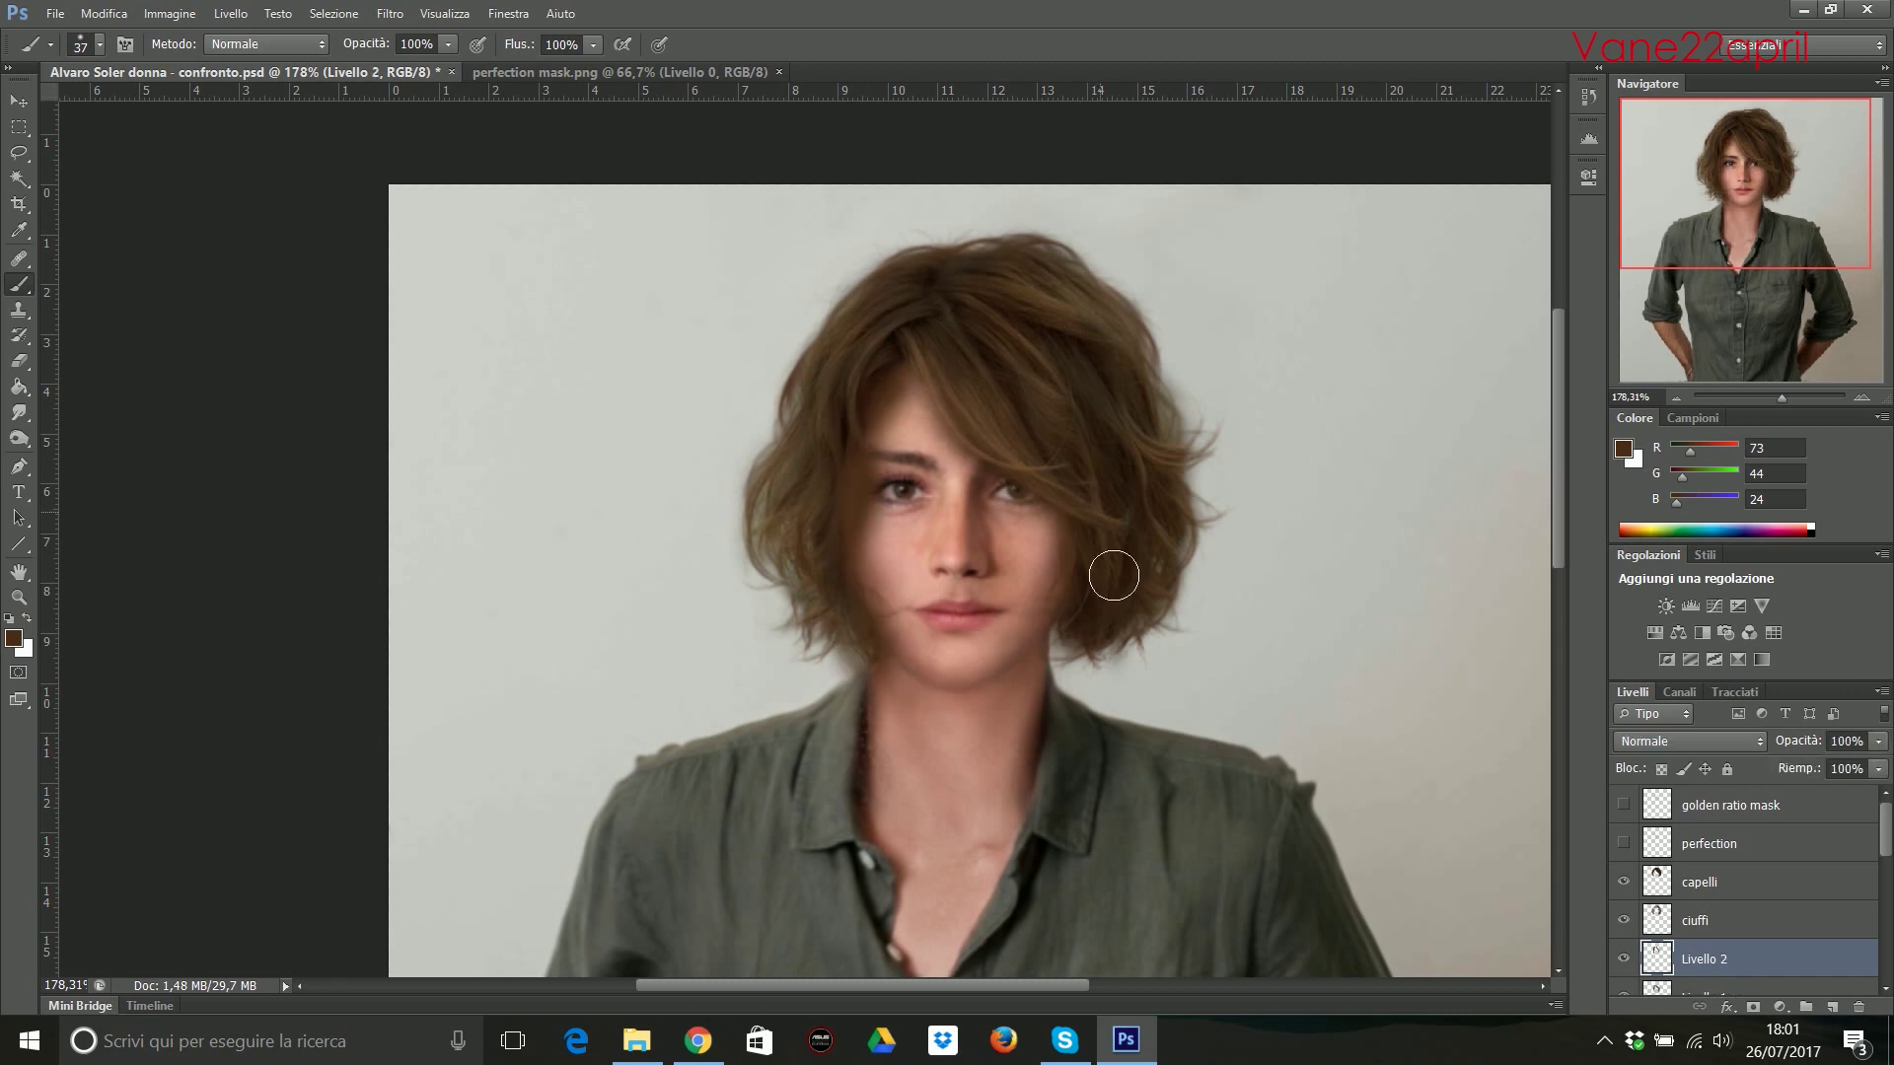
click(390, 12)
click(828, 493)
click(1758, 59)
click(1689, 741)
click(1630, 187)
drag(1878, 741, 1825, 773)
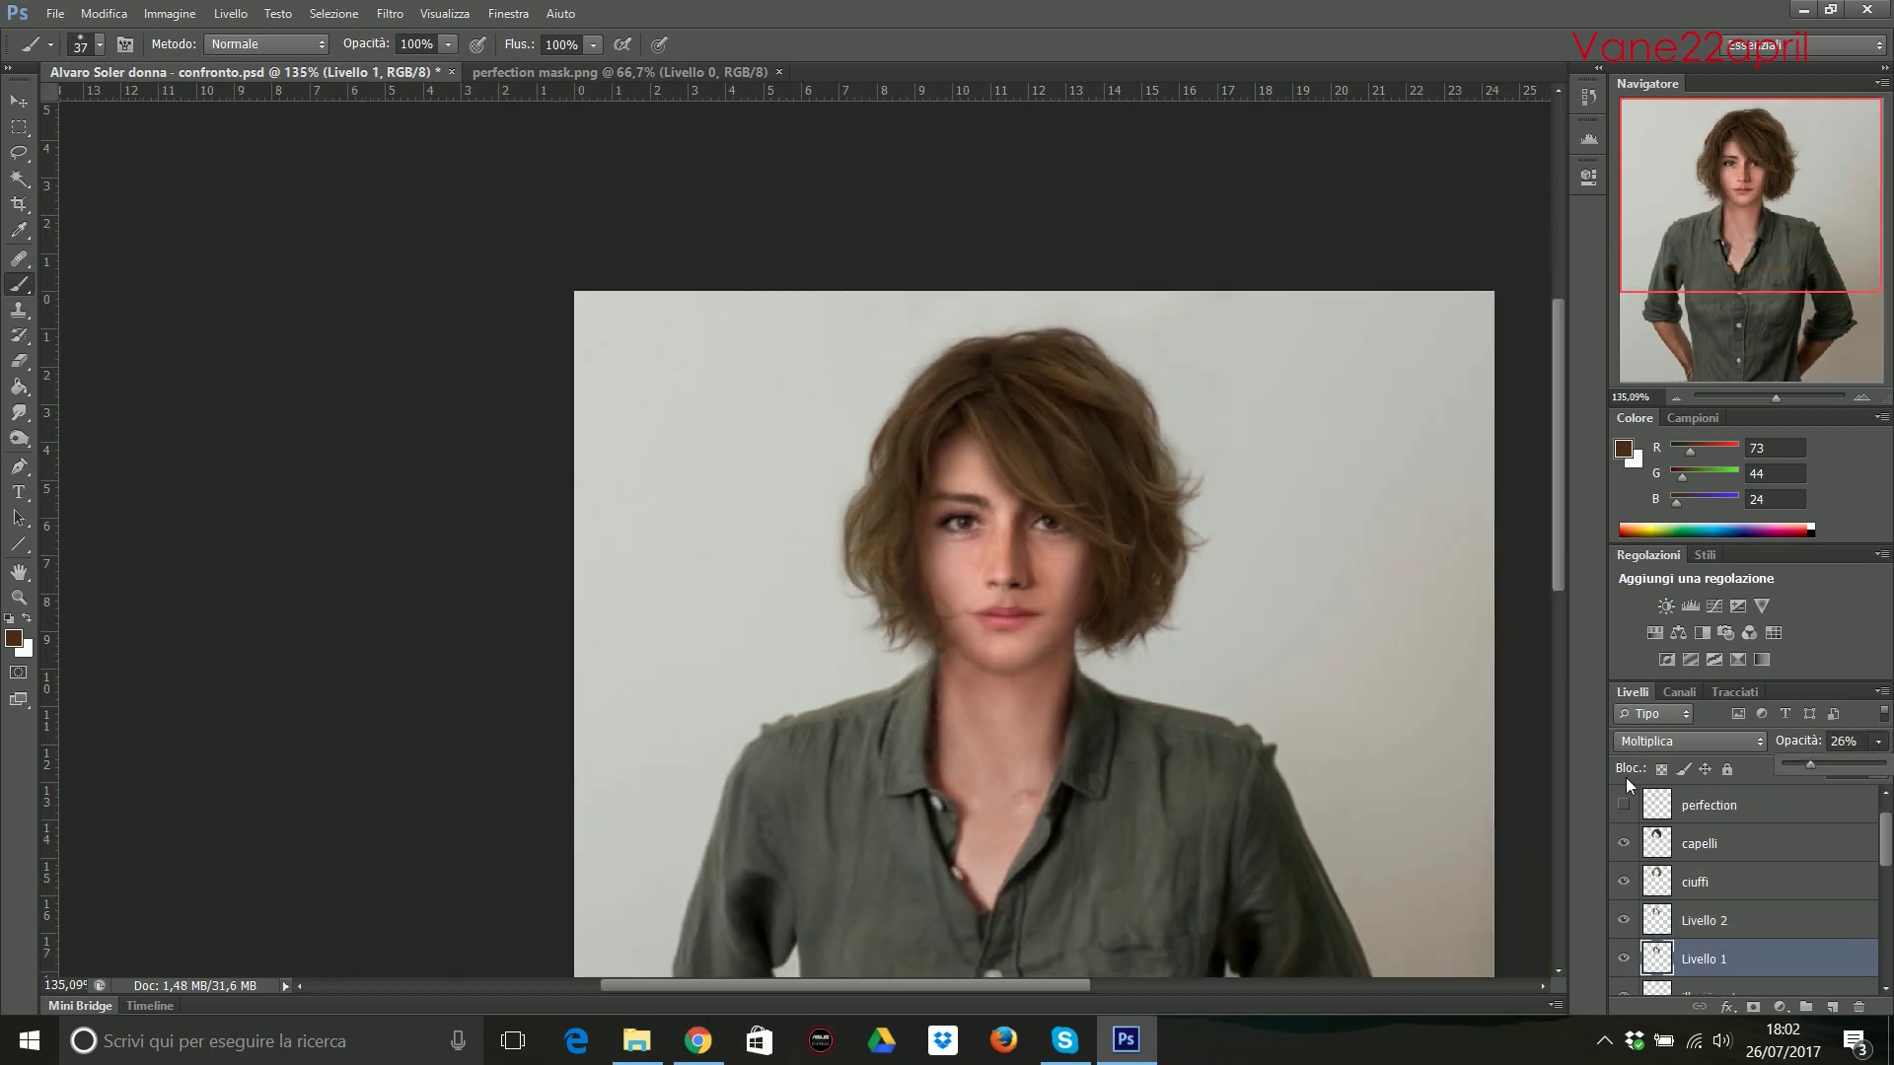
Rename the two hair-shadow layers 'ombre capelli 1' and 'ombre capelli 2'.
double_click(1705, 959)
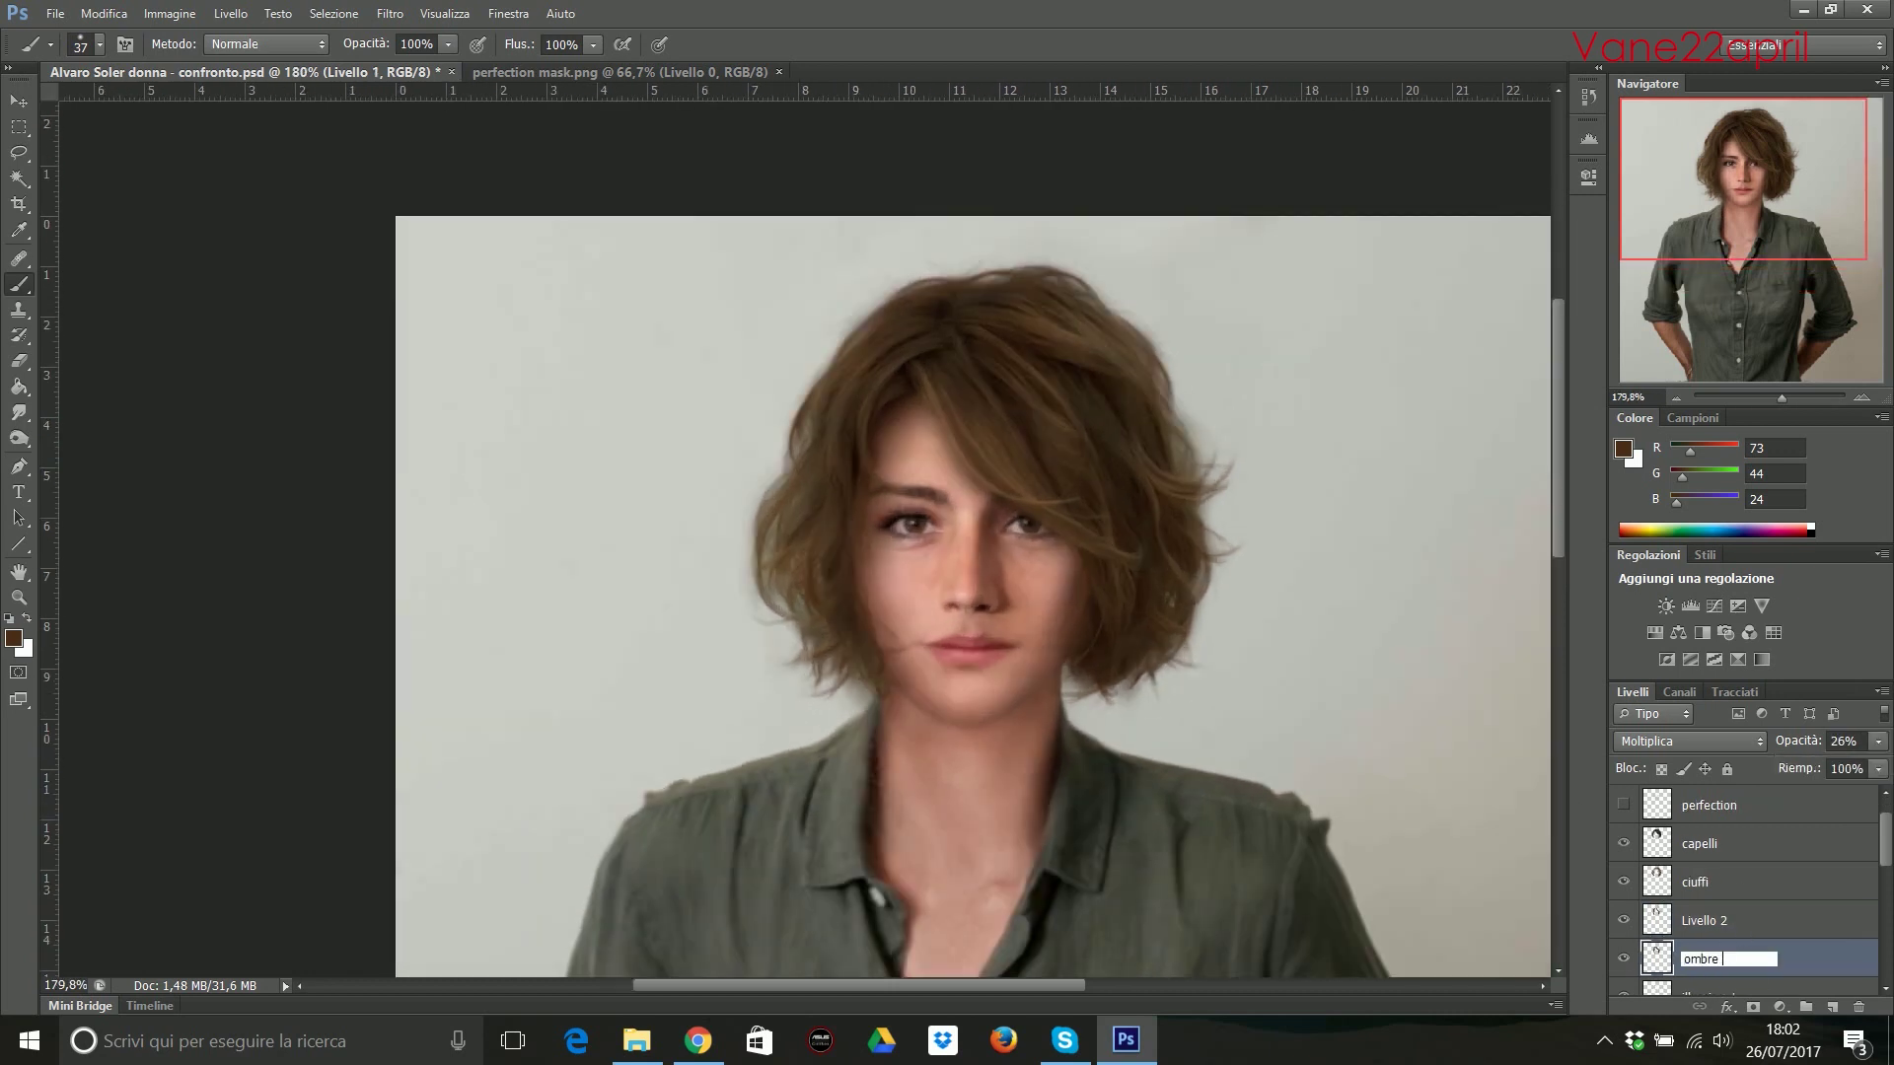
text(ombre capelli 1)
key(Return)
double_click(1704, 921)
text(o)
key(Return)
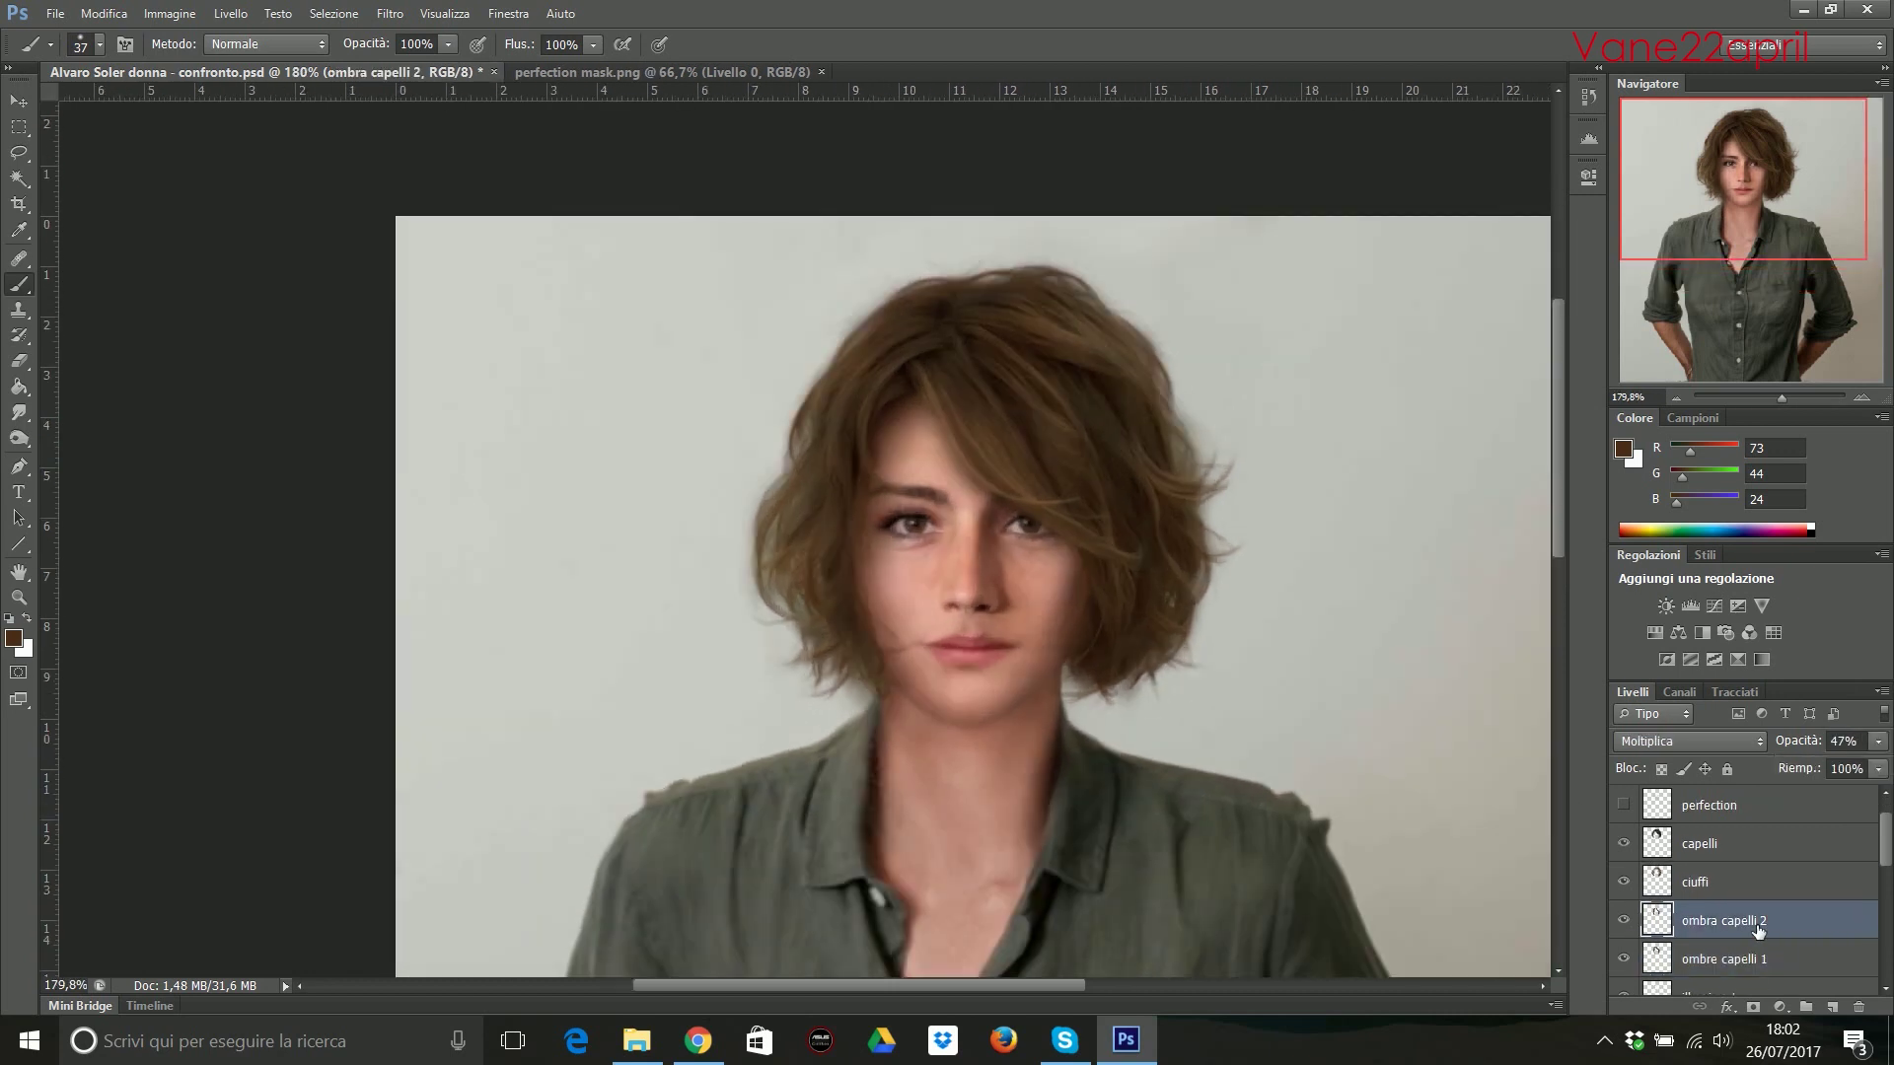
Add a new shading layer set to Multiply at about 17% opacity.
key(ctrl+shift+alt+n)
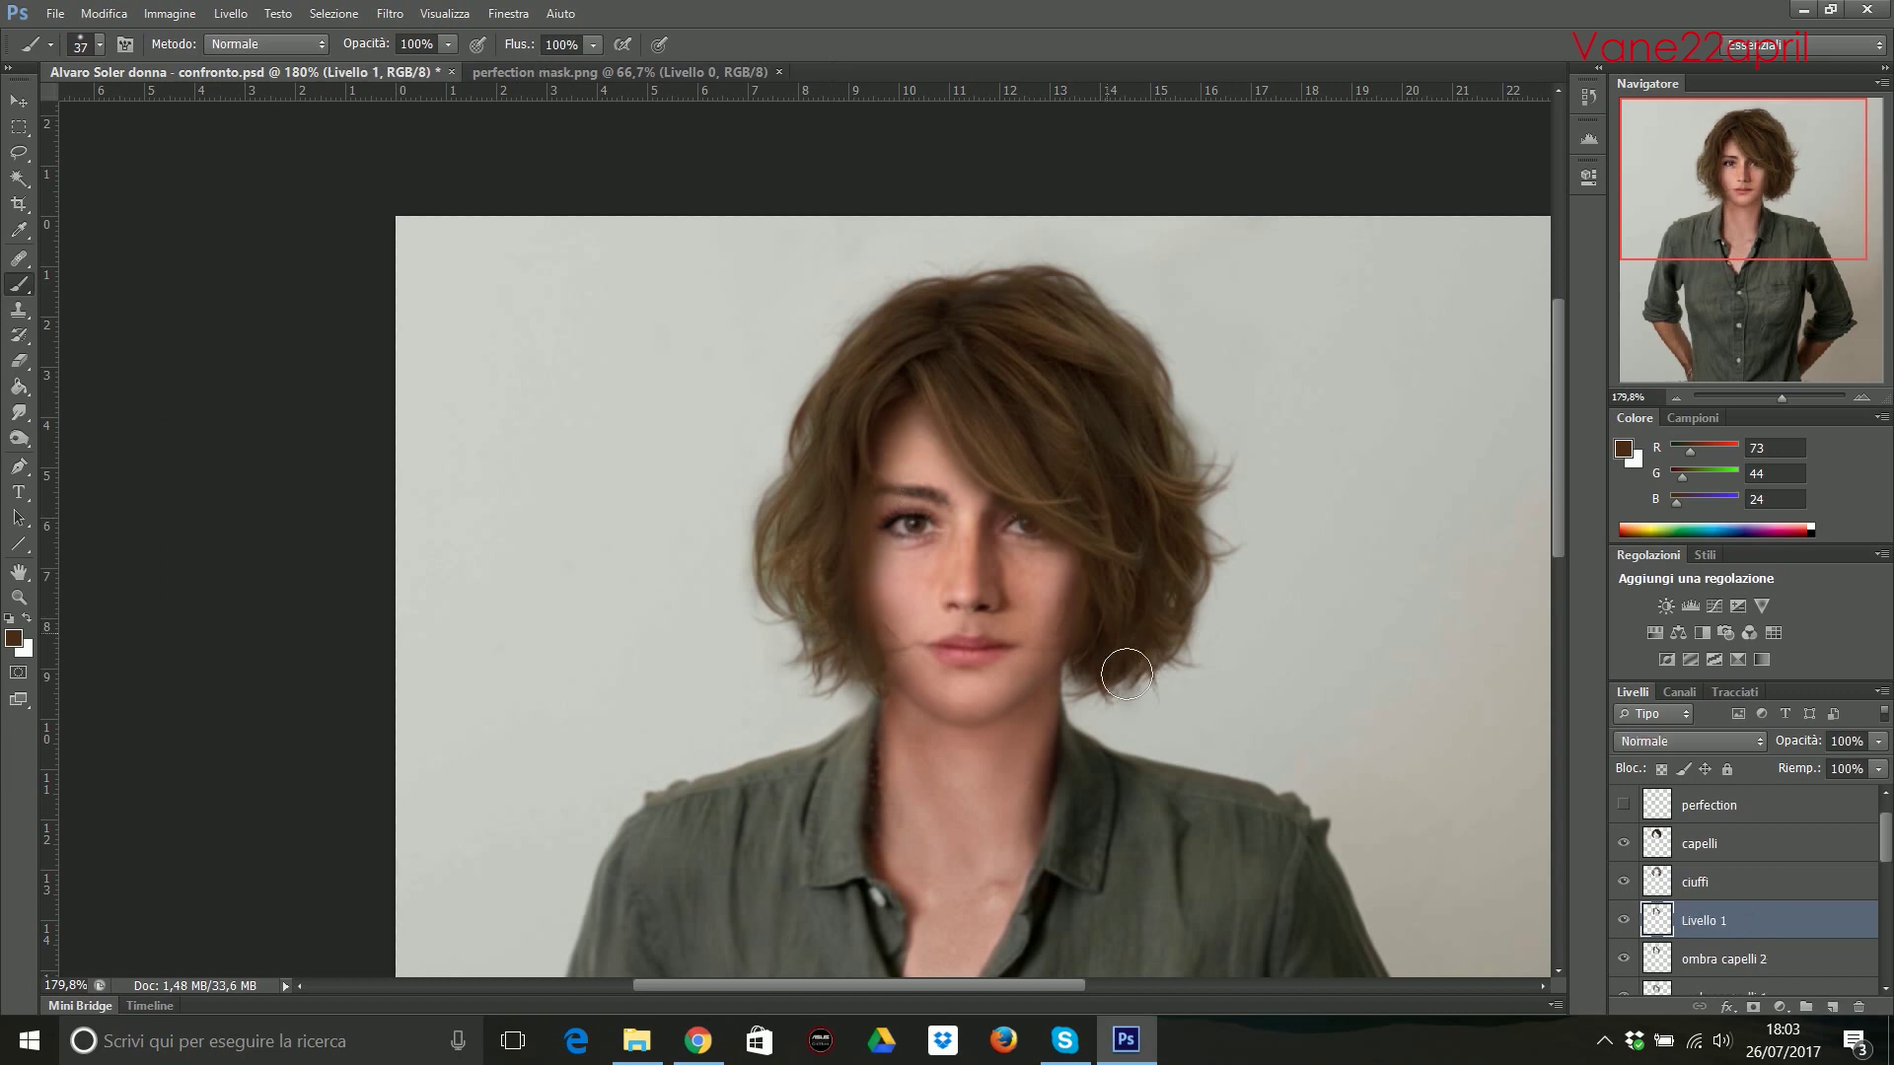
click(169, 12)
click(868, 72)
click(1726, 390)
click(1688, 741)
click(1677, 197)
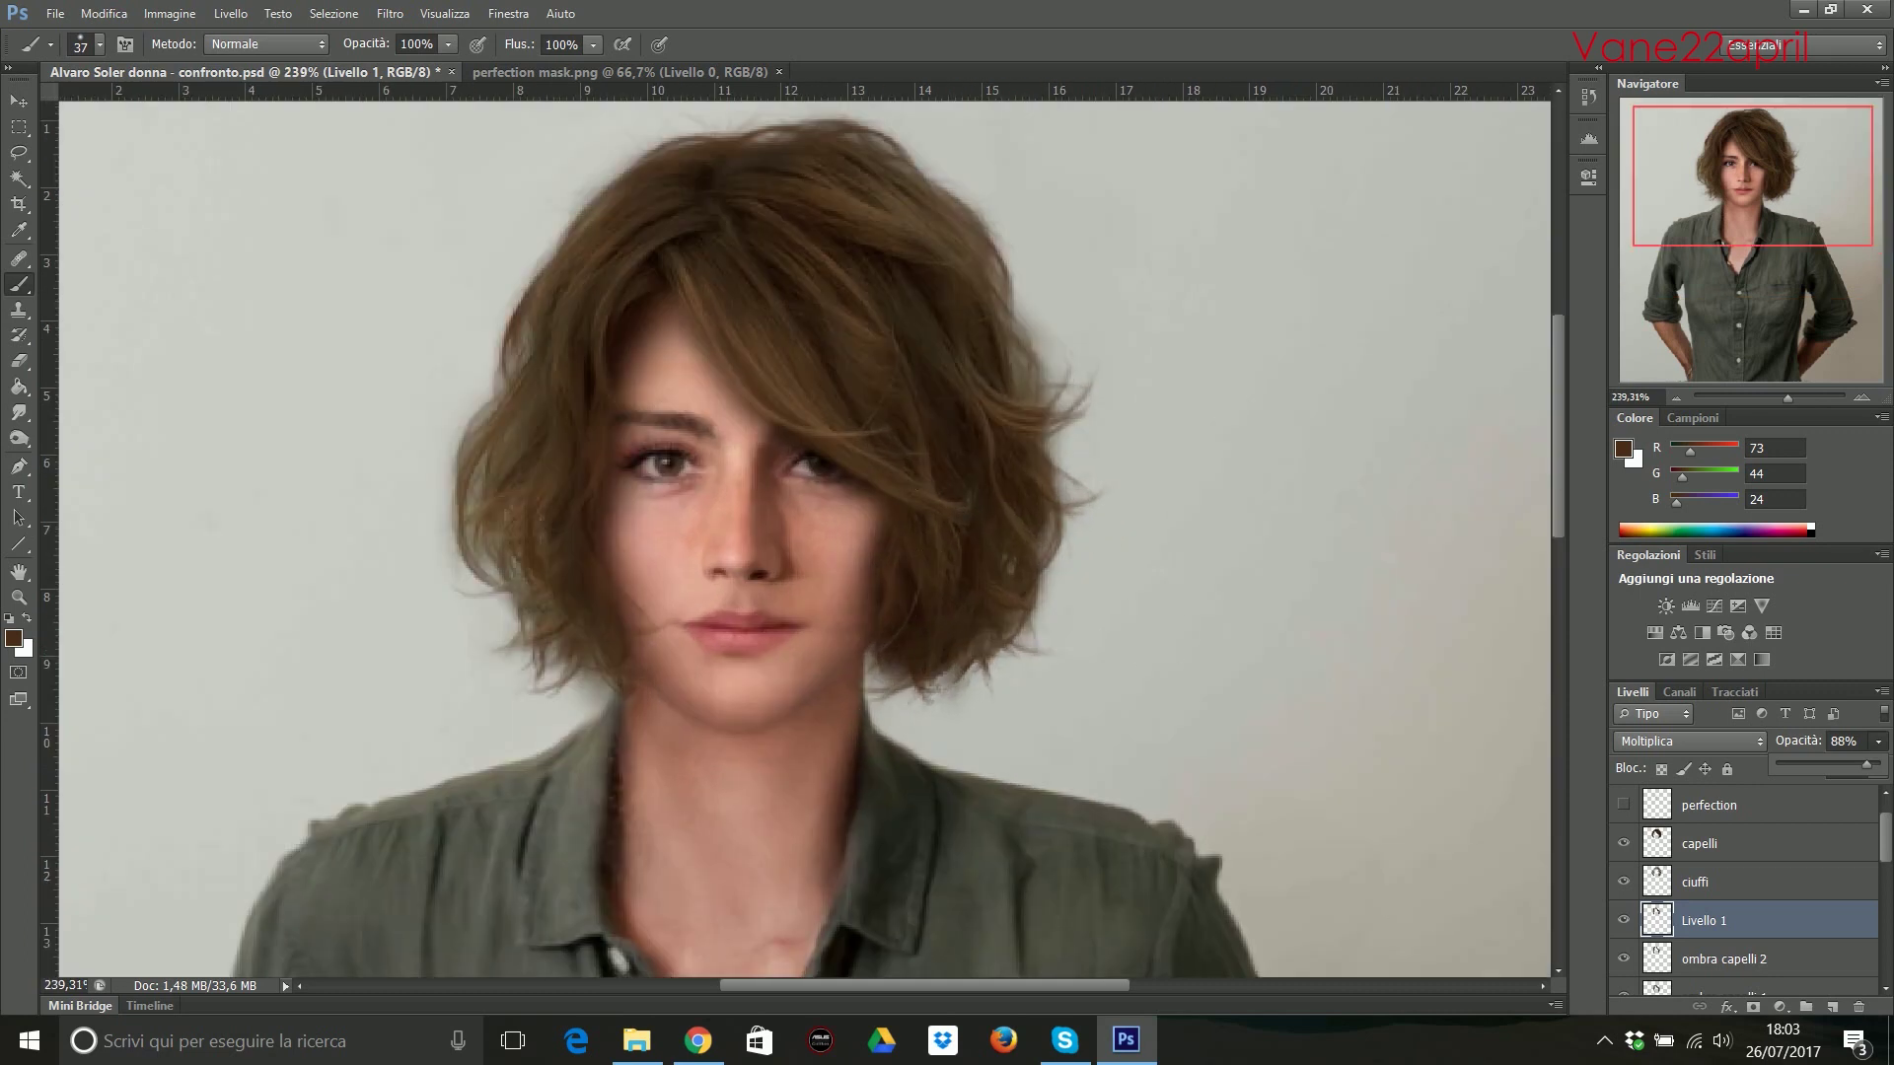
mouse_move(1867, 764)
mouse_down()
mouse_move(1809, 766)
mouse_move(1826, 761)
mouse_up()
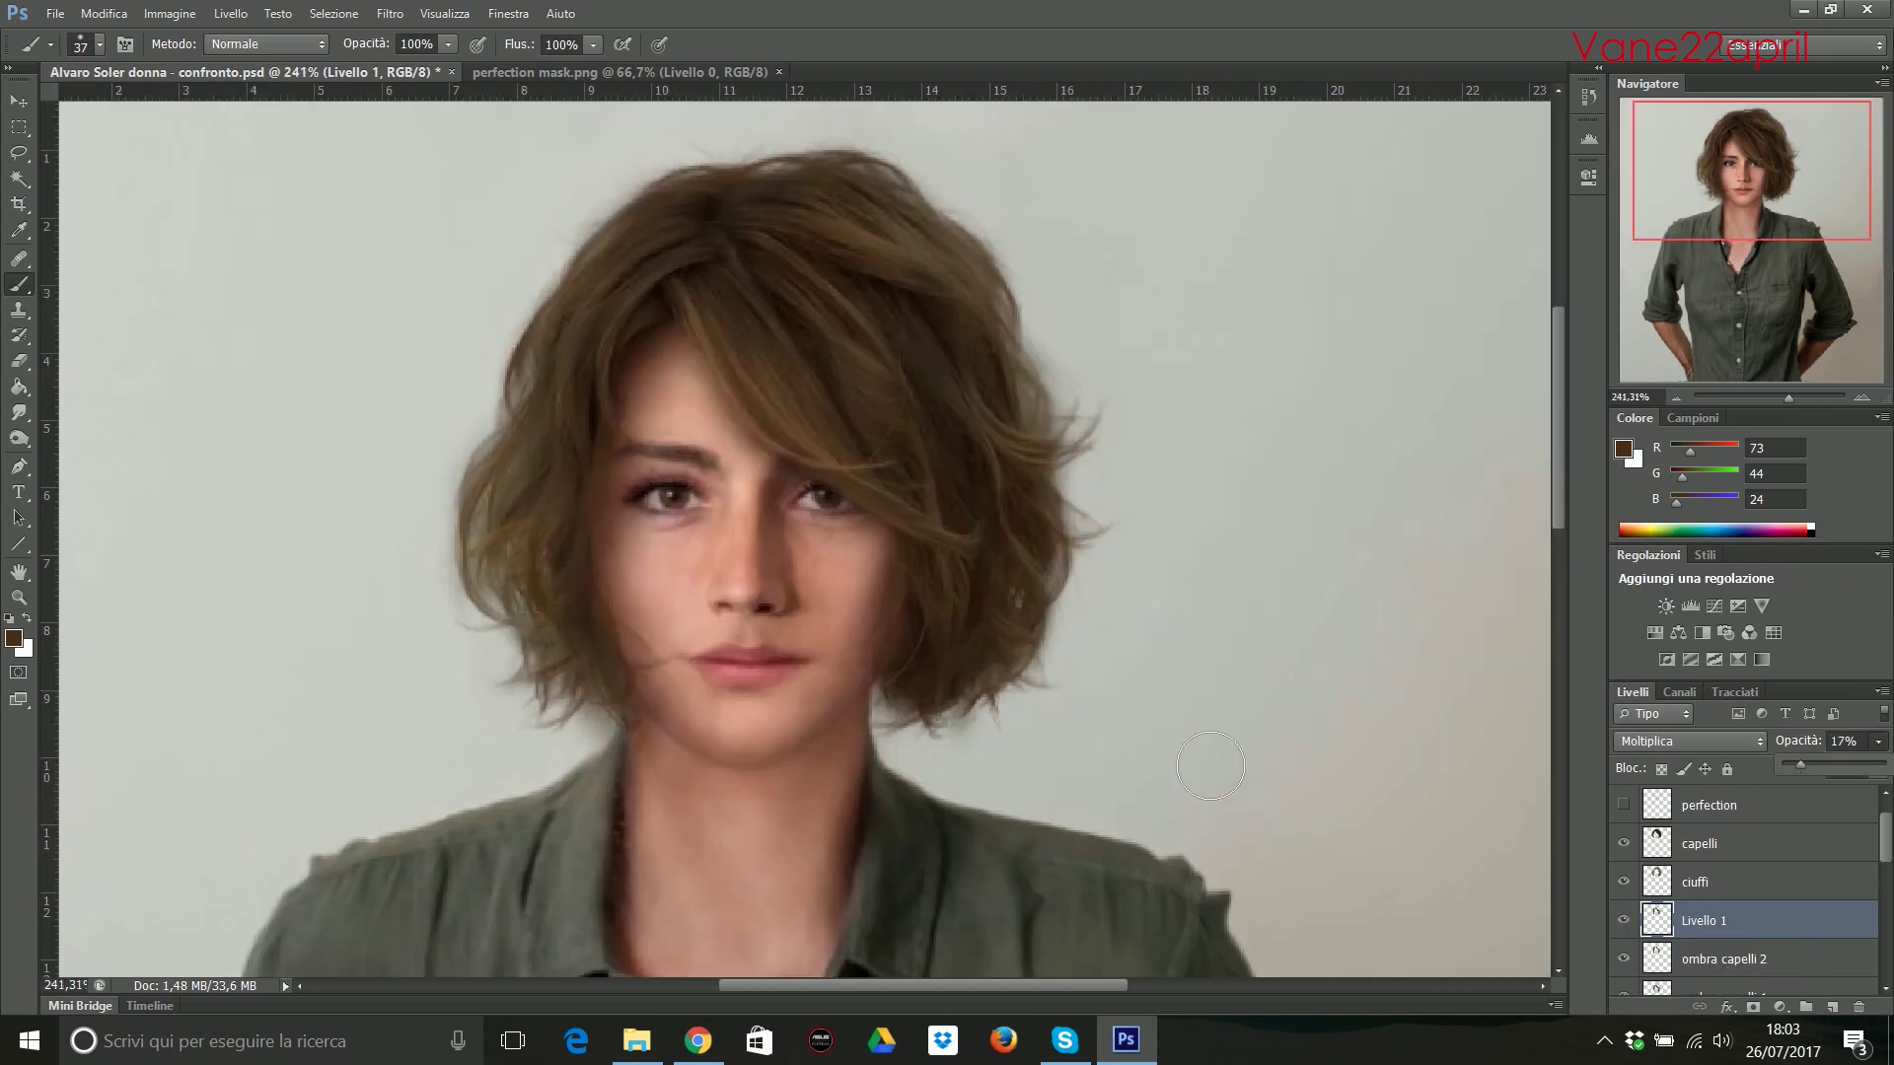